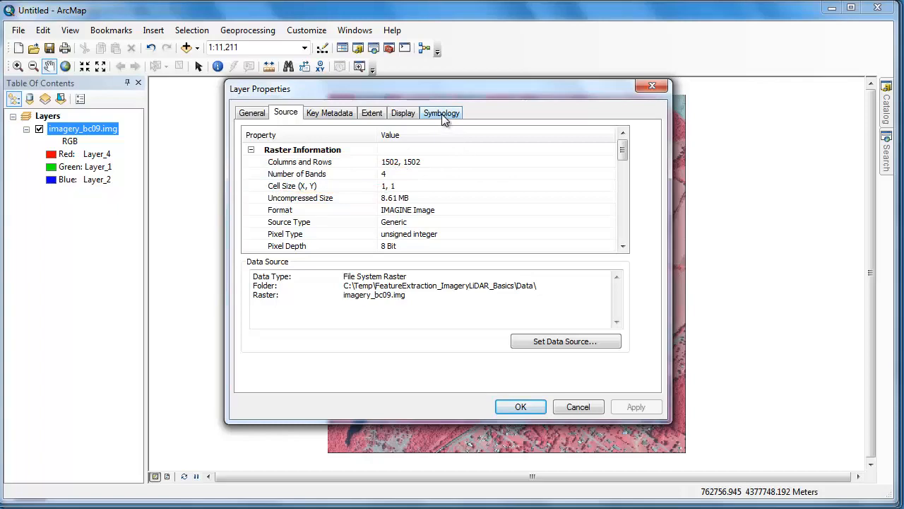
# Review the band assignments in the symbology settings of imagery_bc09.img and close the layer properties.
pyautogui.click(441, 114)
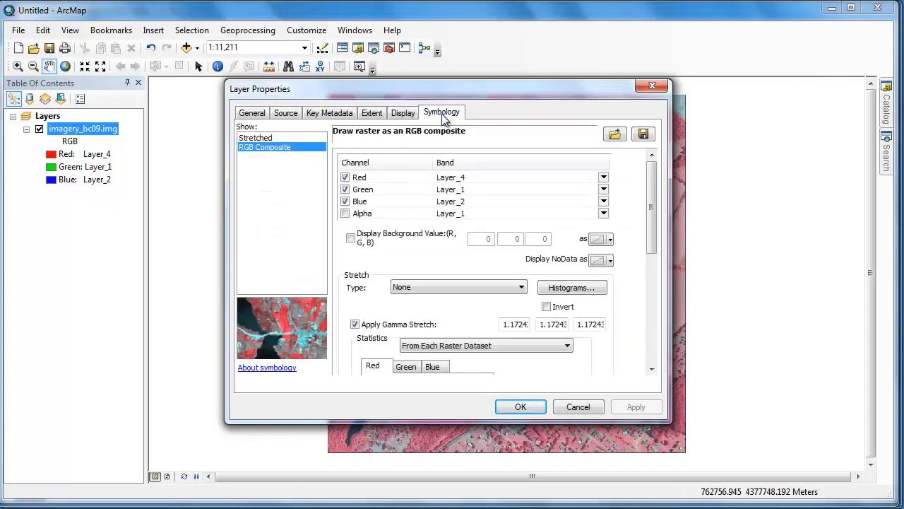
pyautogui.click(515, 408)
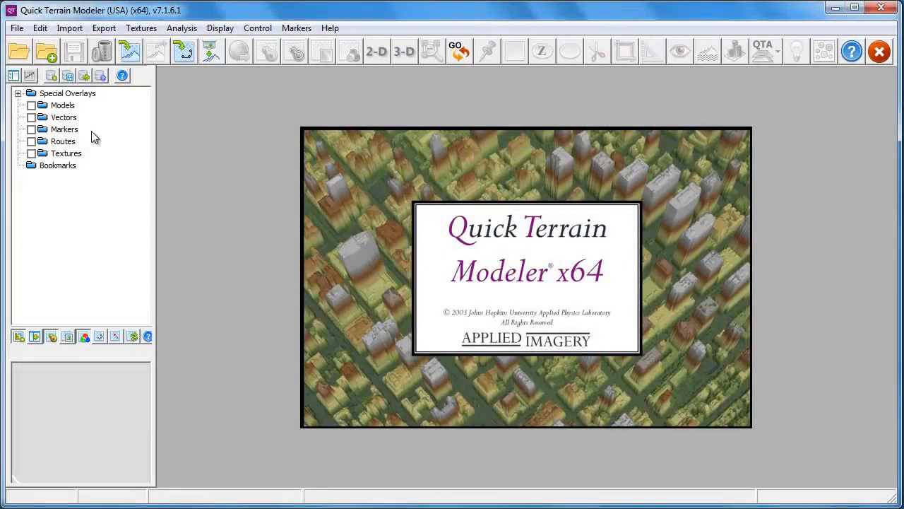
# Switch to Quick Terrain Modeler and open the pointcloud_bc09 LAS point cloud from the Data folder.
pyautogui.click(18, 55)
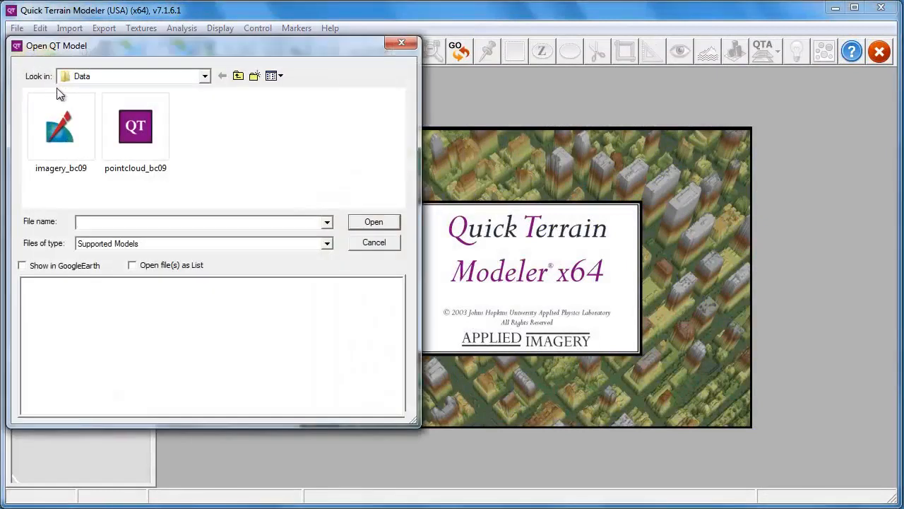
pyautogui.click(135, 127)
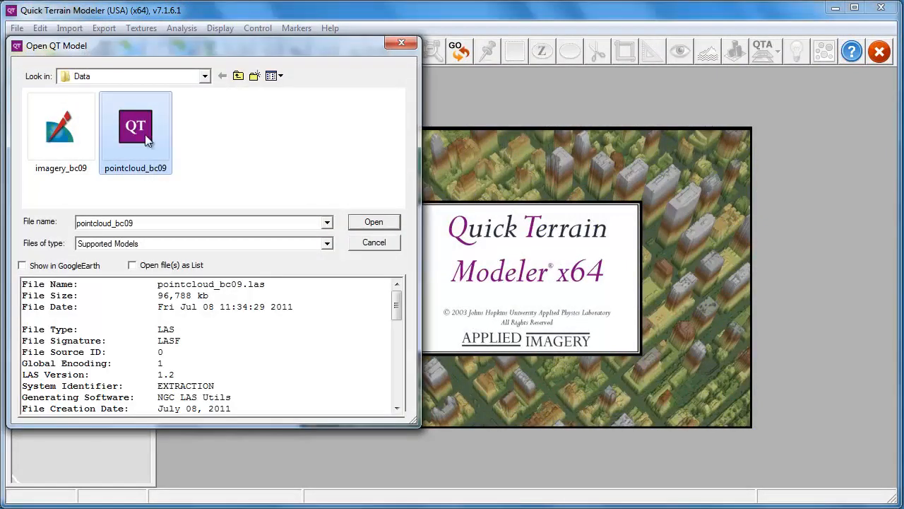
pyautogui.click(375, 223)
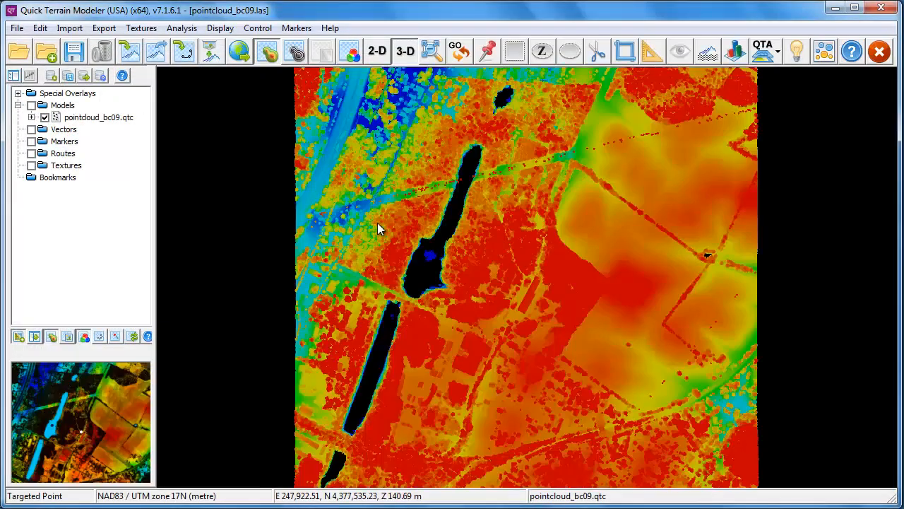
# Examine the point cloud around the long building with its vertex colors toggled on and off.
pyautogui.moveTo(383, 238); pyautogui.dragTo(481, 235)
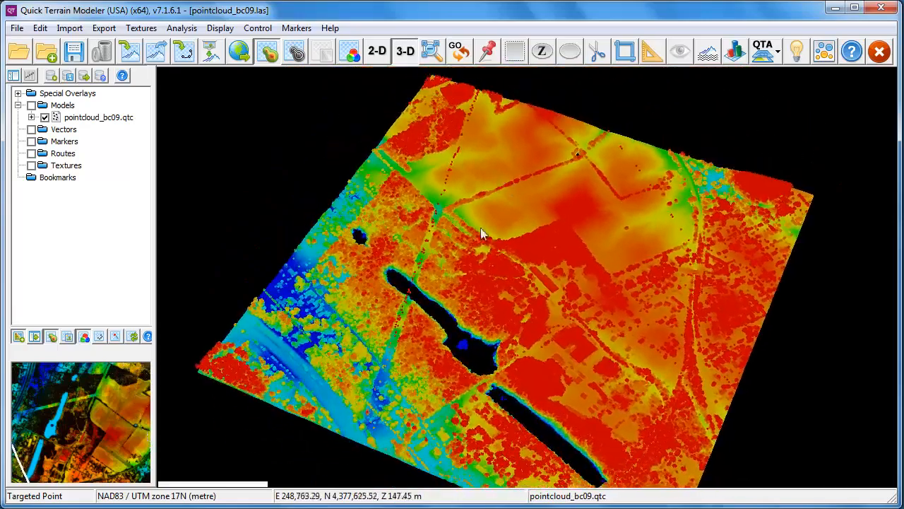
pyautogui.scroll(10, 484, 318)
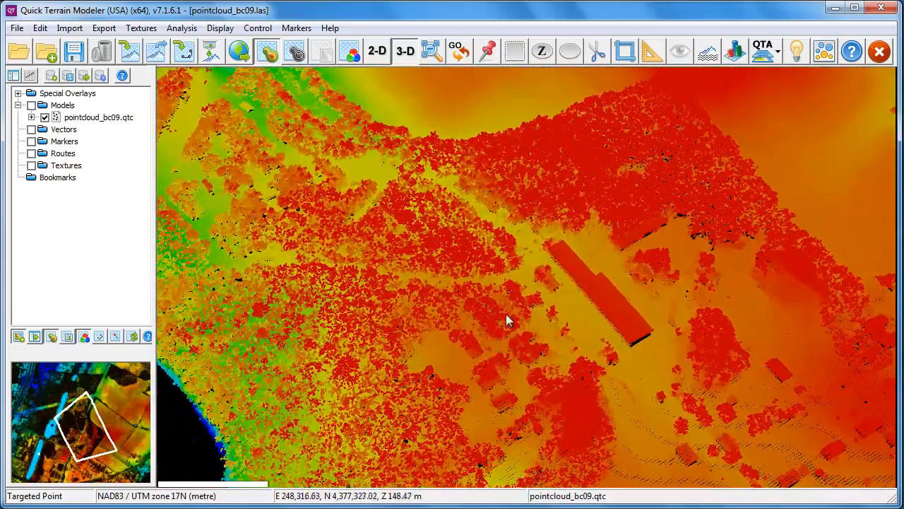
pyautogui.click(352, 60)
pyautogui.click(351, 57)
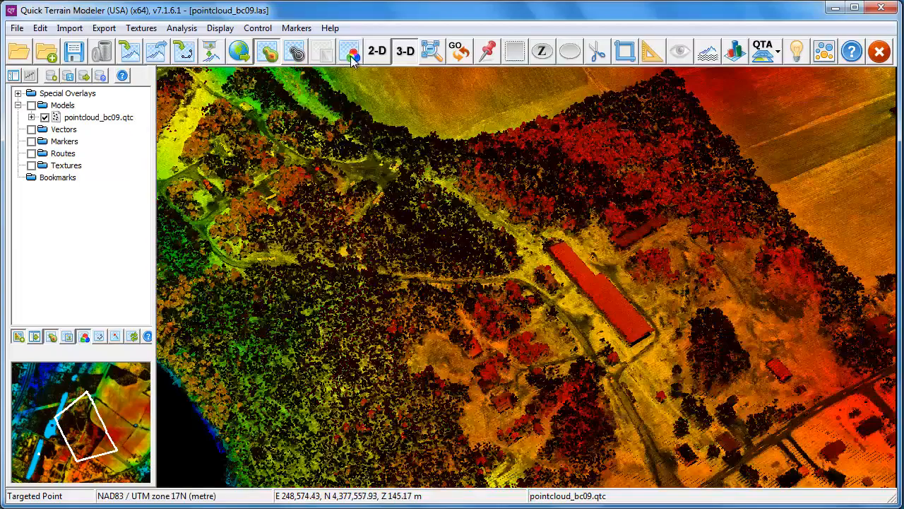
# Color the point cloud by classification and examine the classes around the long building.
pyautogui.moveTo(651, 277); pyautogui.dragTo(600, 226)
pyautogui.click(772, 58)
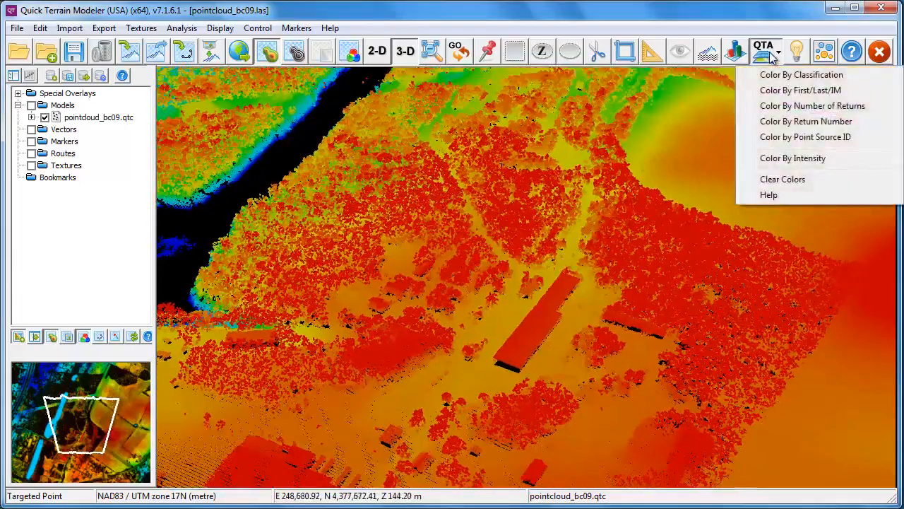
pyautogui.click(770, 77)
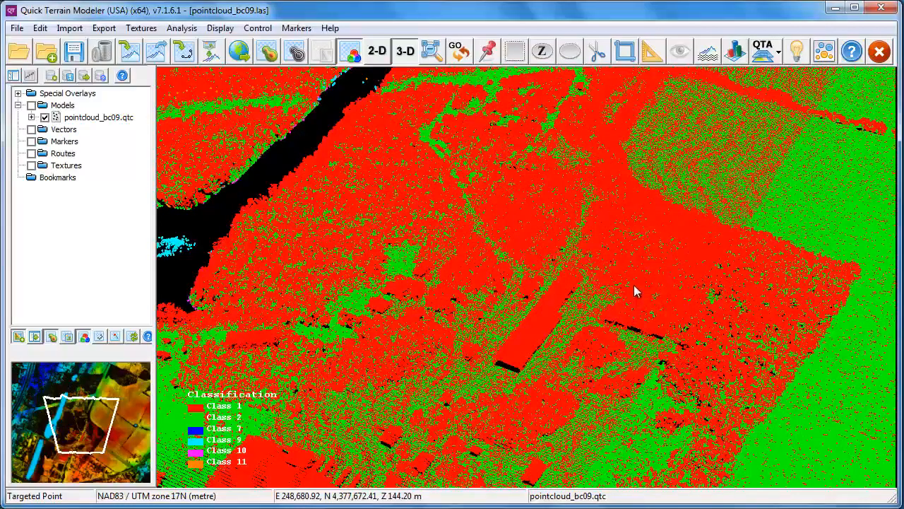
pyautogui.moveTo(584, 283); pyautogui.dragTo(731, 287)
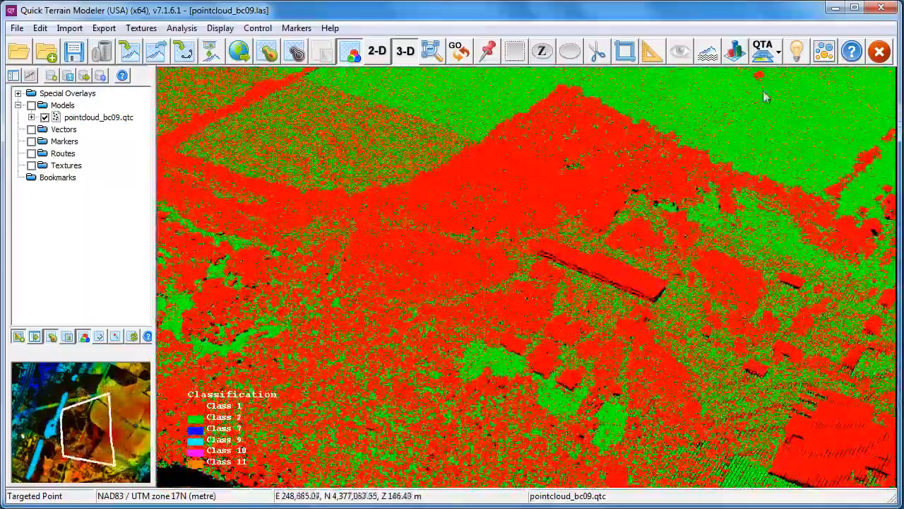
# Clear the classification colors from the point cloud and turn height coloring back on.
pyautogui.click(764, 52)
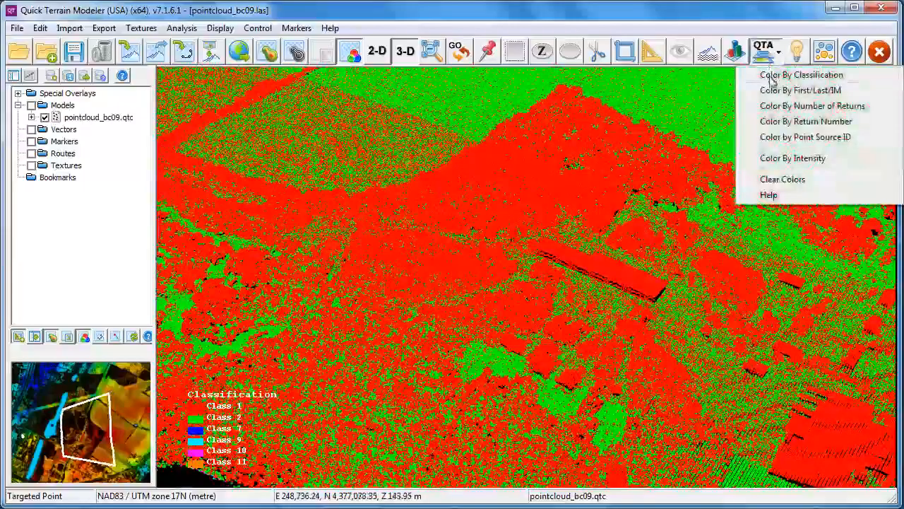
pyautogui.click(778, 120)
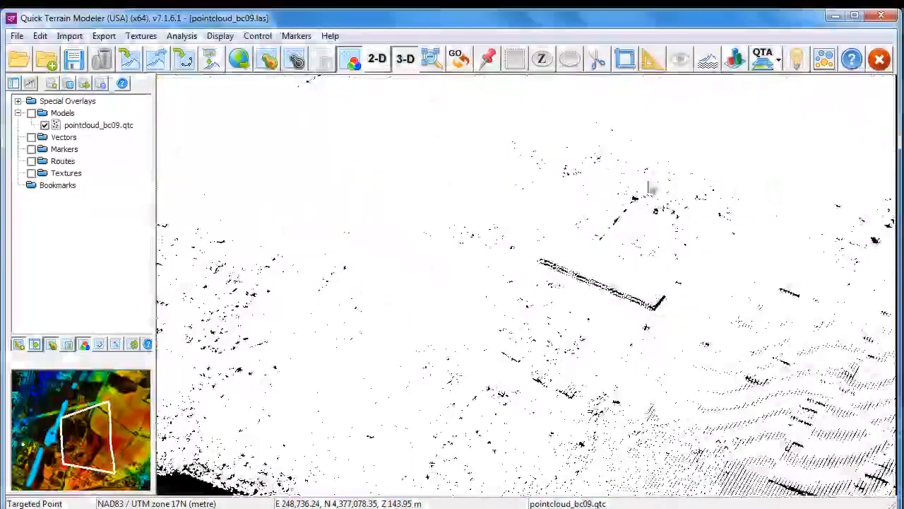
pyautogui.click(267, 61)
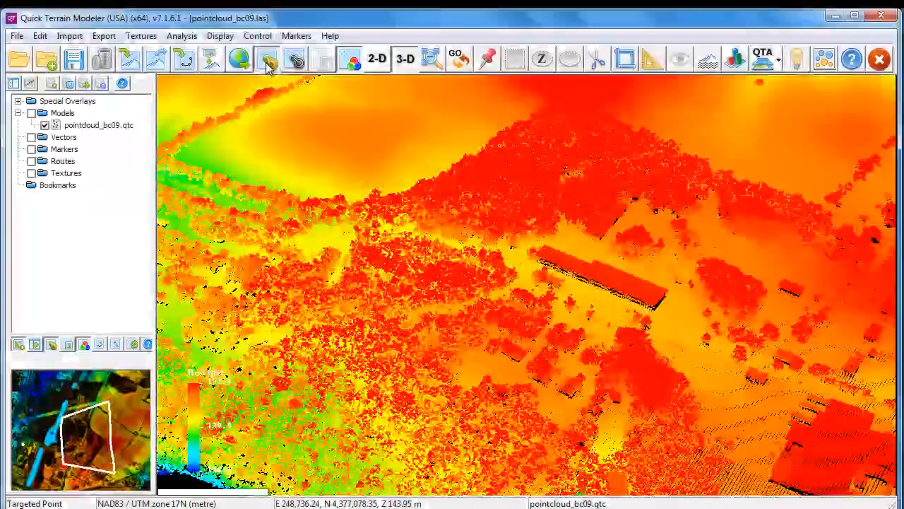
# Check the point cloud's scale and density in its model information, and remove all loaded models.
pyautogui.doubleClick(114, 128)
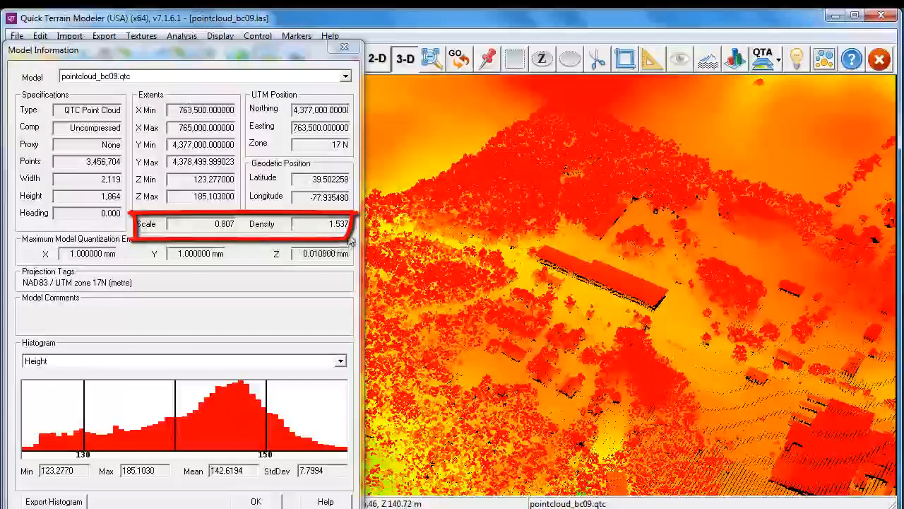
pyautogui.click(275, 502)
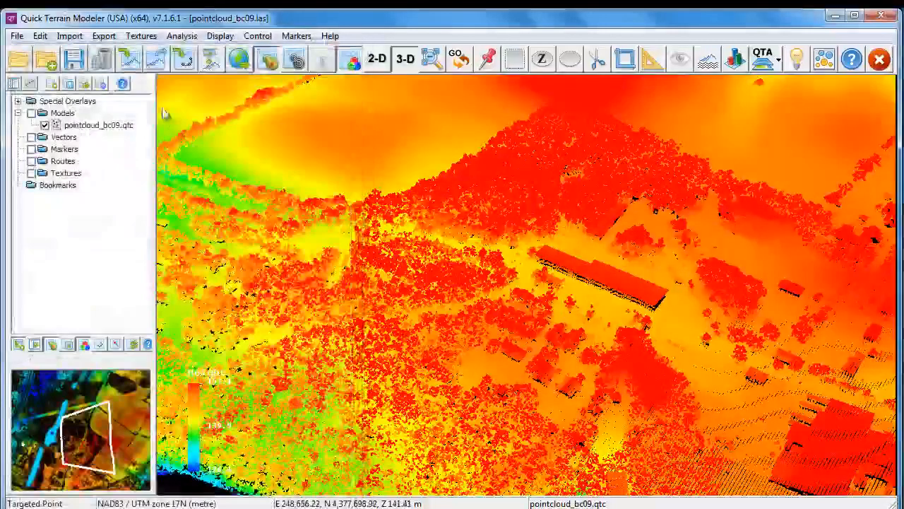
pyautogui.click(102, 60)
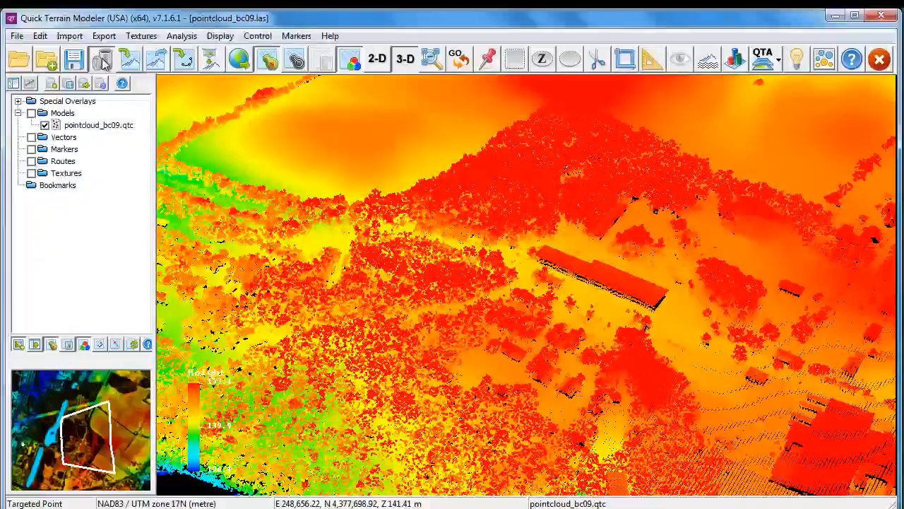
pyautogui.click(462, 331)
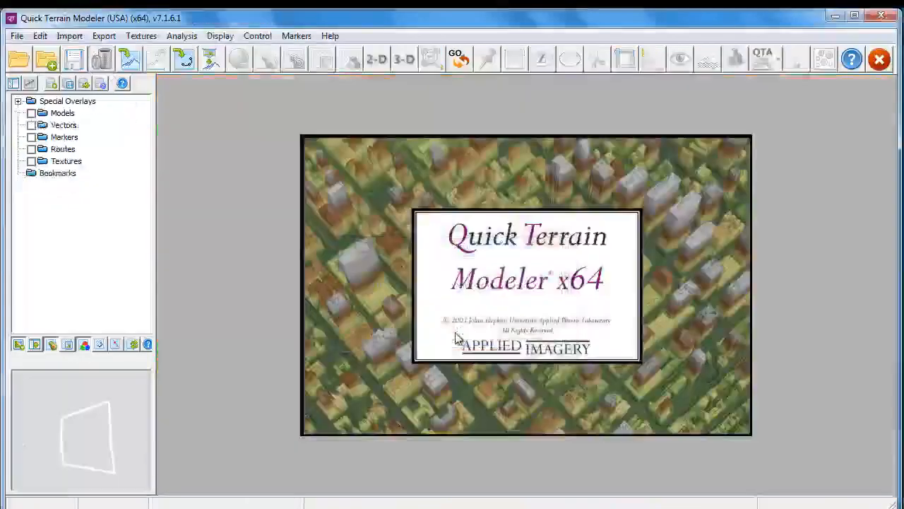
# Set up an import of the pointcloud_bc09 LAS file as a QTT gridded surface with a grid sampling of 1.
pyautogui.click(129, 62)
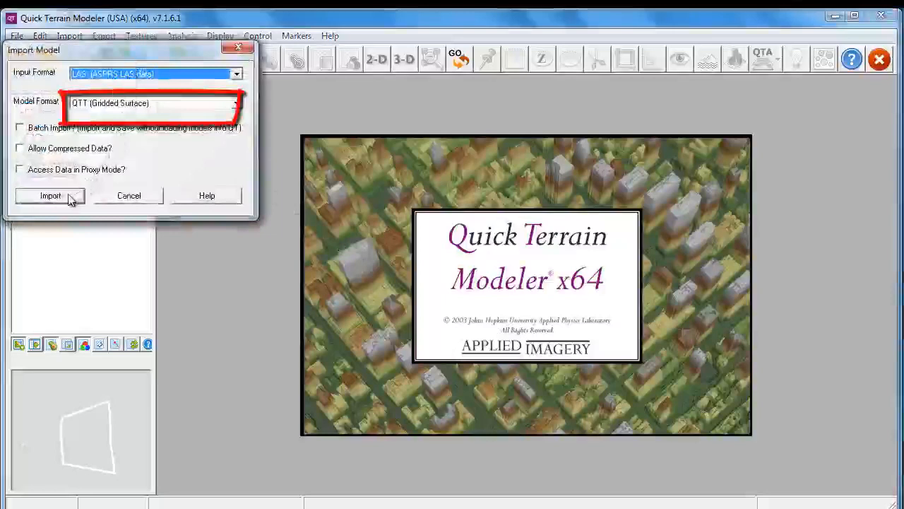
pyautogui.click(50, 196)
pyautogui.click(62, 137)
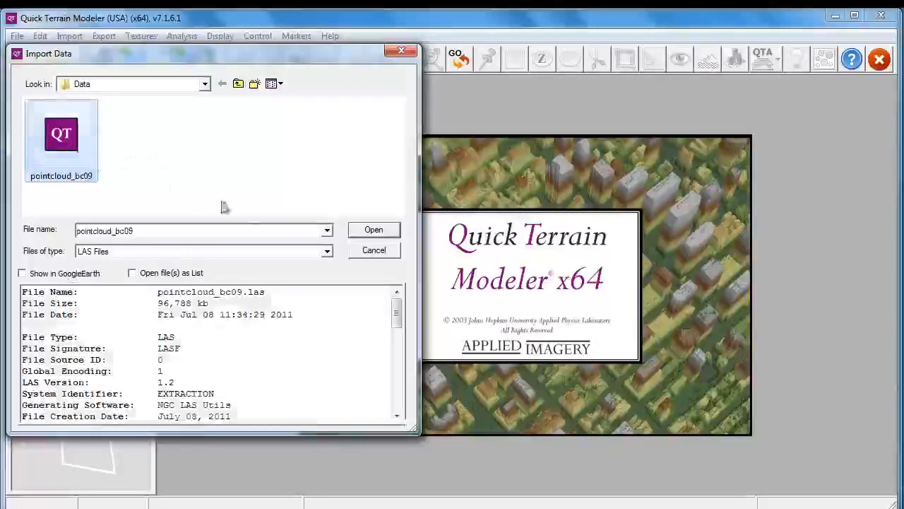
pyautogui.click(367, 236)
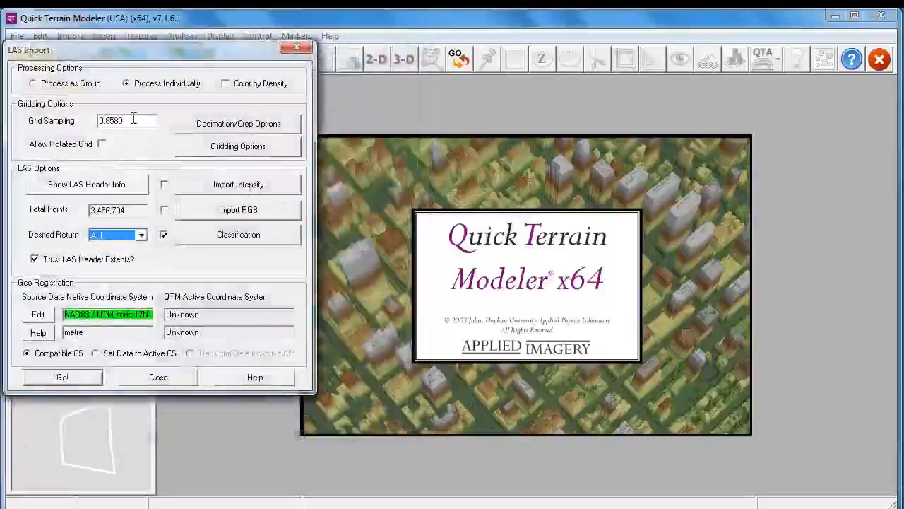
pyautogui.moveTo(134, 120); pyautogui.dragTo(91, 120)
pyautogui.write('1')
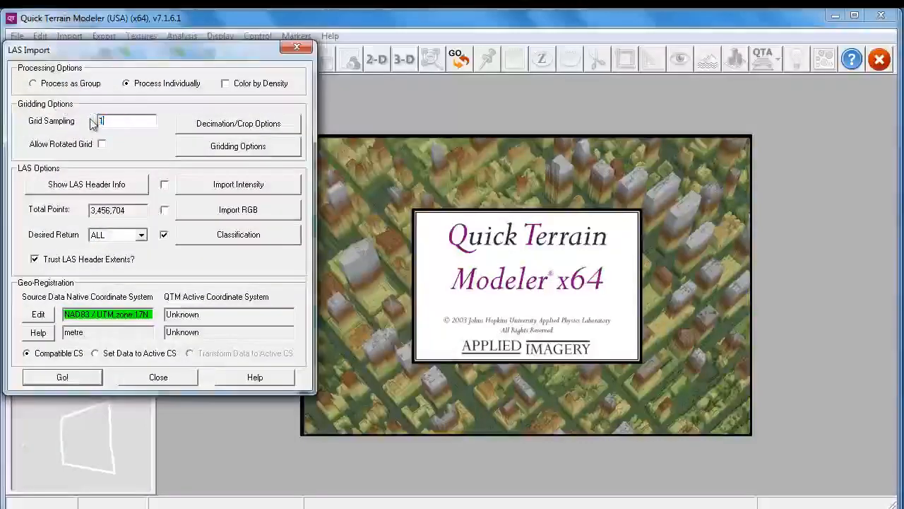
# Read the recommended profile settings in the gridding help and accept Adaptive Triangulation, Mean Z, antialiasing and no smoothing.
pyautogui.click(220, 148)
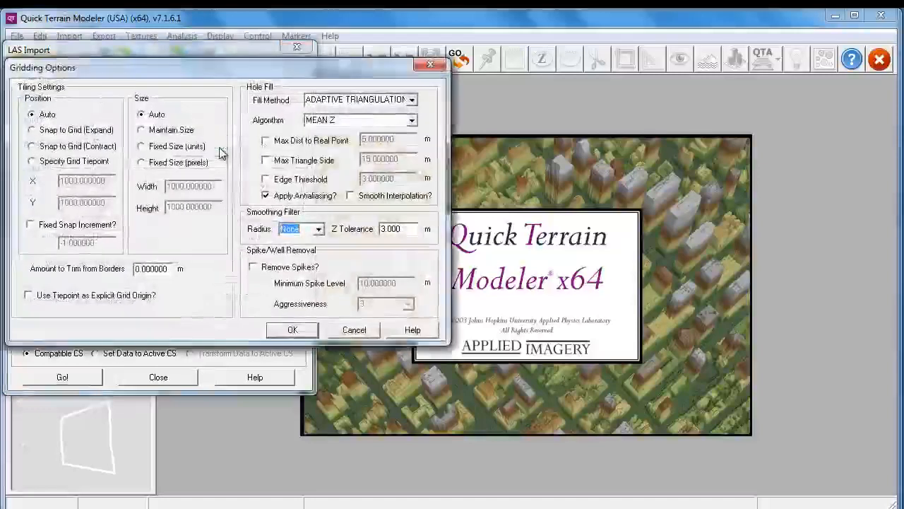
pyautogui.click(417, 335)
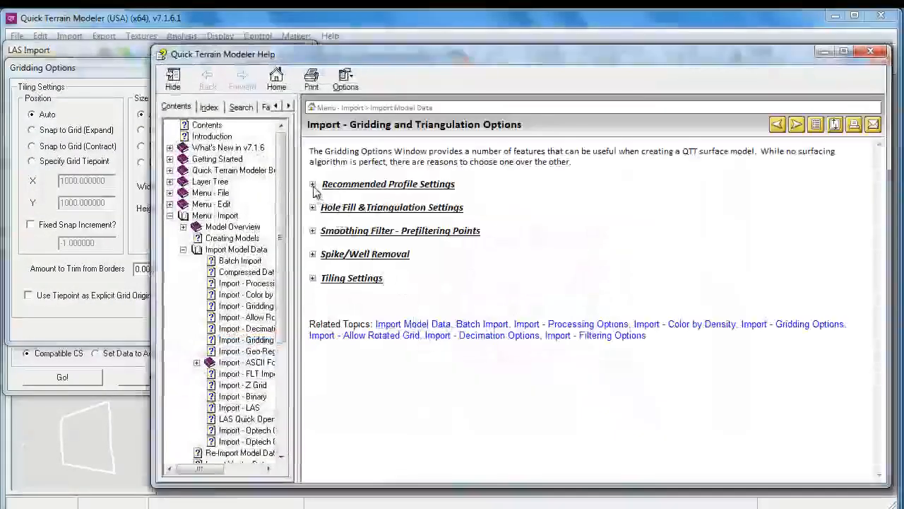
pyautogui.click(313, 185)
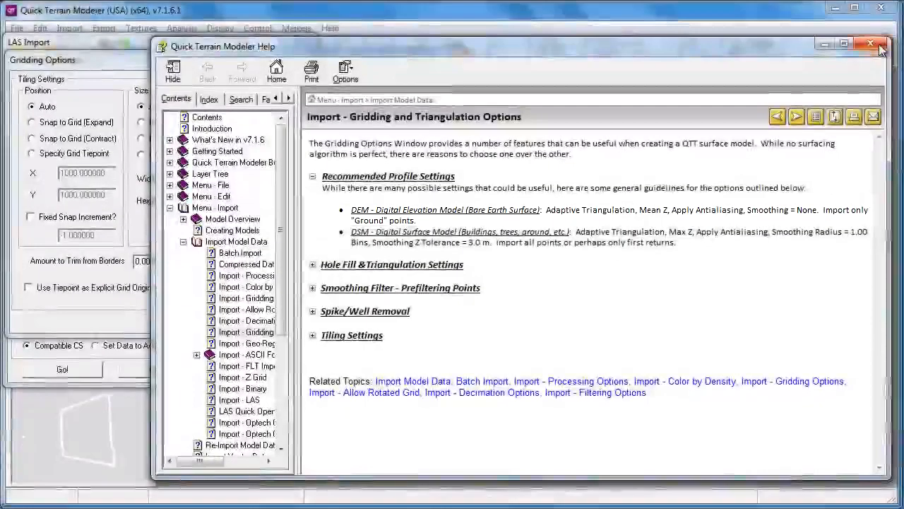
pyautogui.click(879, 53)
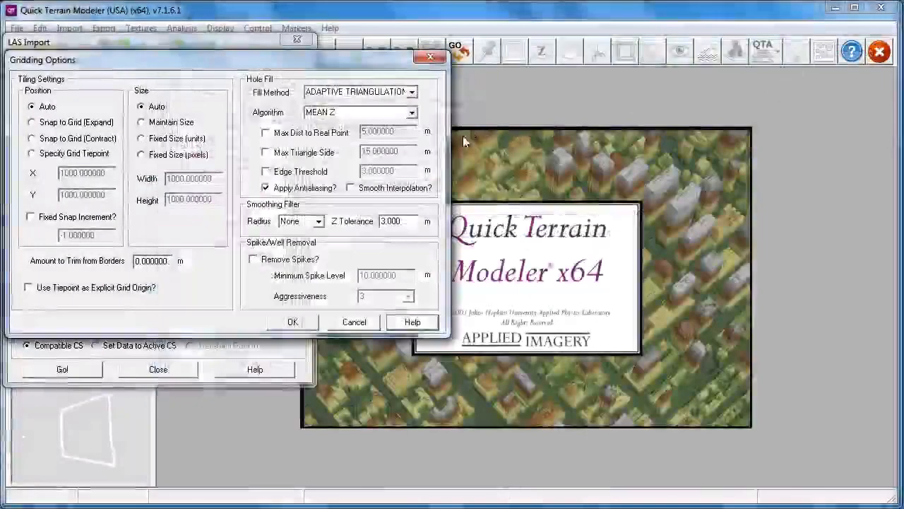
pyautogui.click(297, 326)
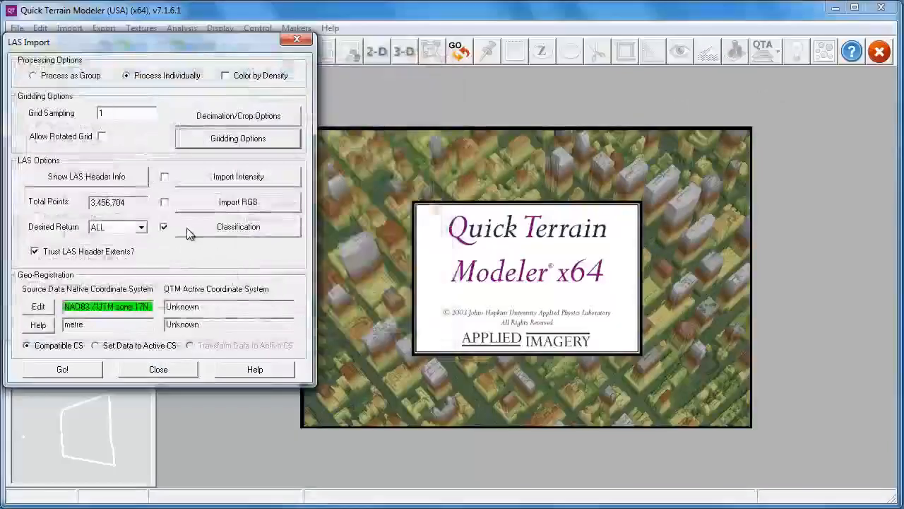
# Filter the import to class 2 ground points, keep the desired return at ALL, and generate the surface model.
pyautogui.click(189, 233)
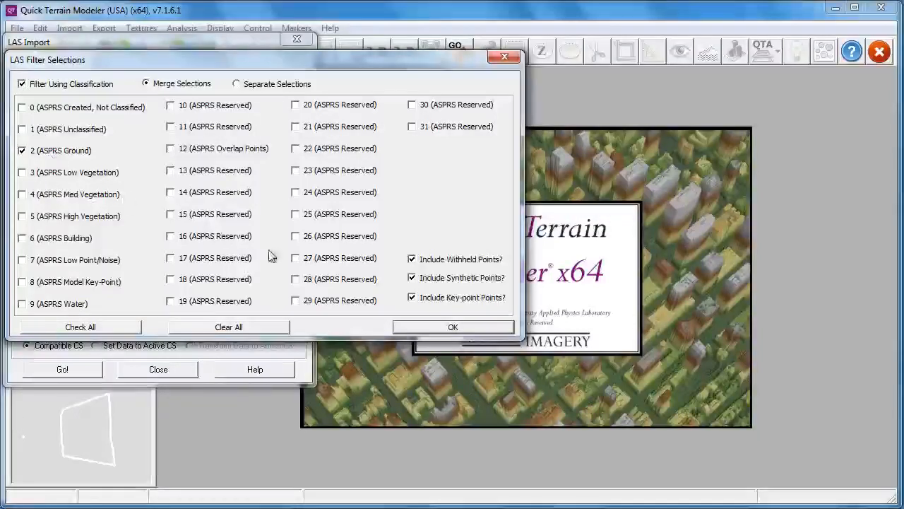
pyautogui.click(406, 328)
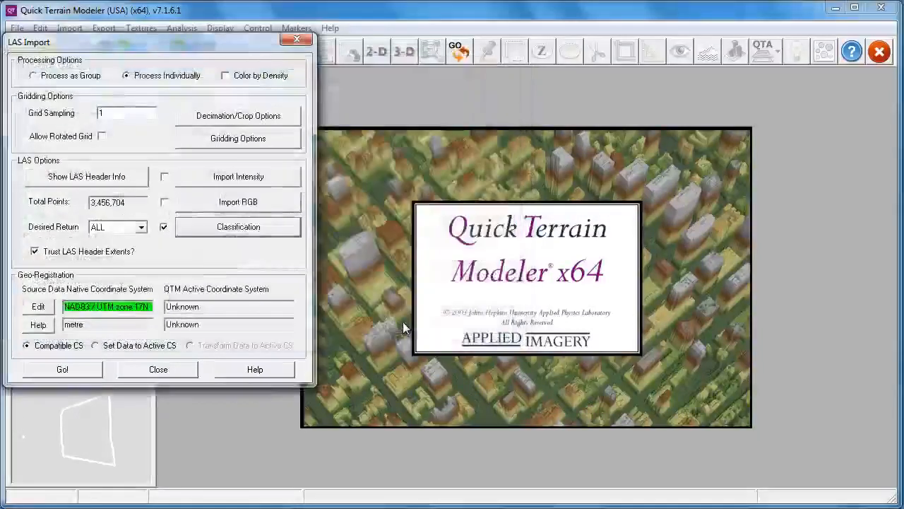
pyautogui.click(141, 227)
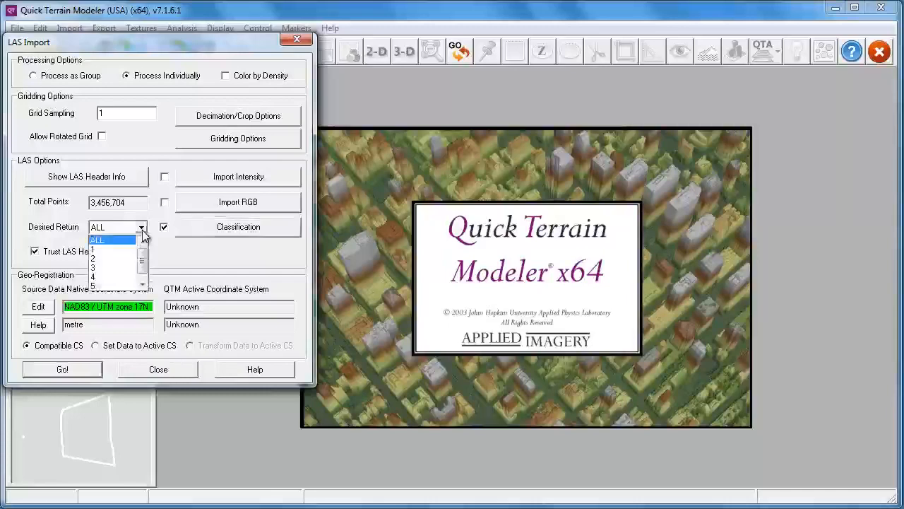
pyautogui.click(142, 231)
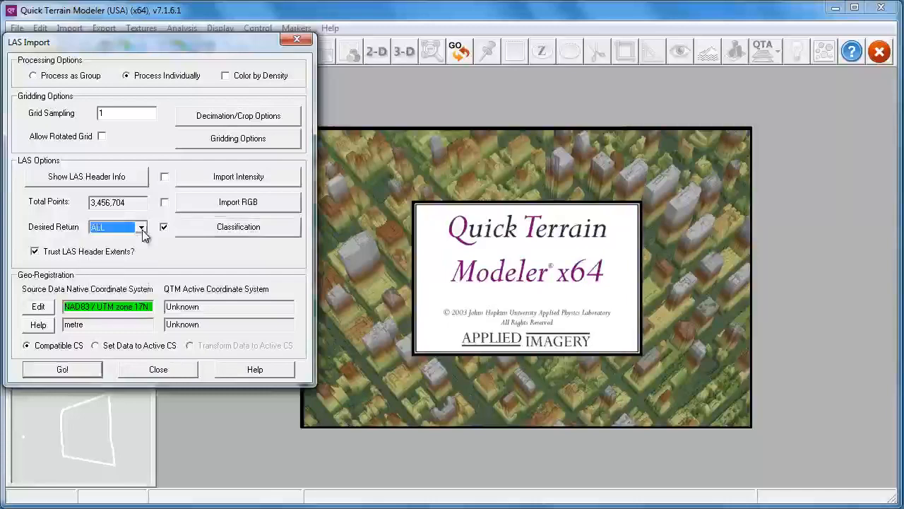
pyautogui.click(76, 369)
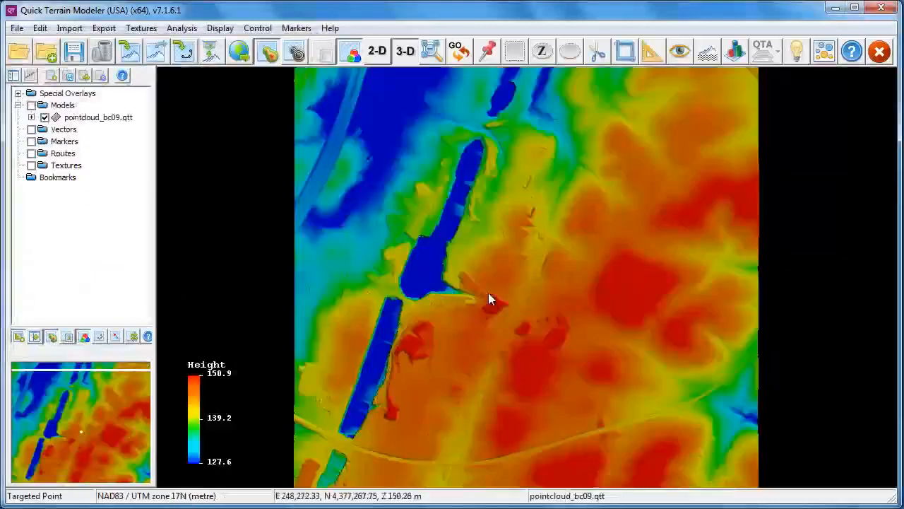
pyautogui.moveTo(488, 293); pyautogui.dragTo(539, 224)
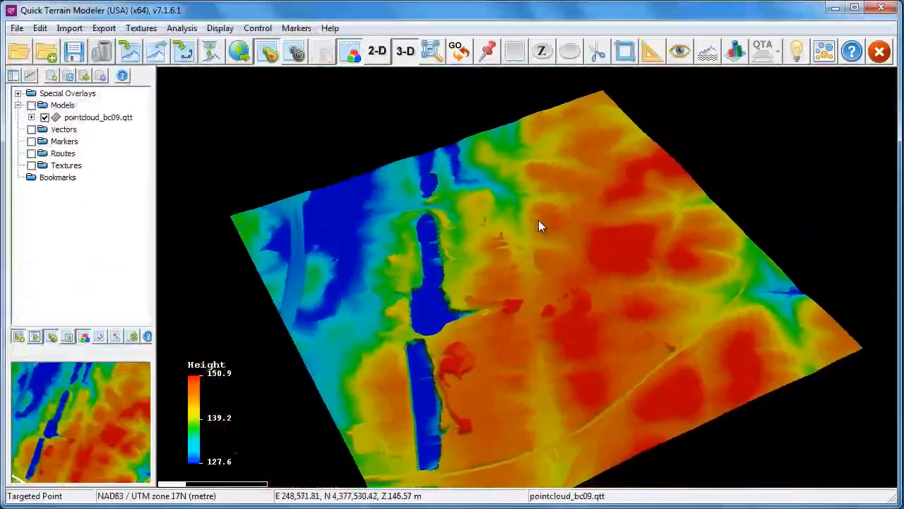
# Export the pointcloud_bc09 surface model as a GeoTIFF DEM named dem_bc09 in the Data folder.
pyautogui.rightClick(119, 123)
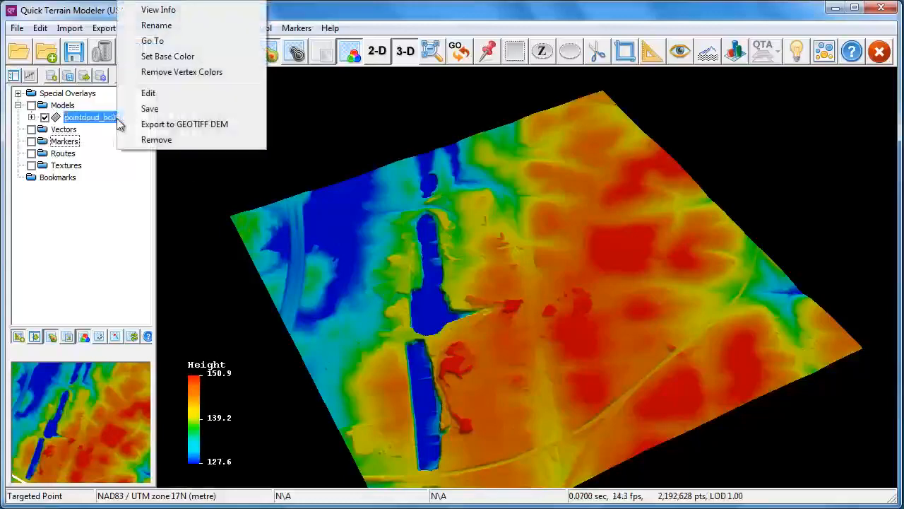
pyautogui.click(159, 131)
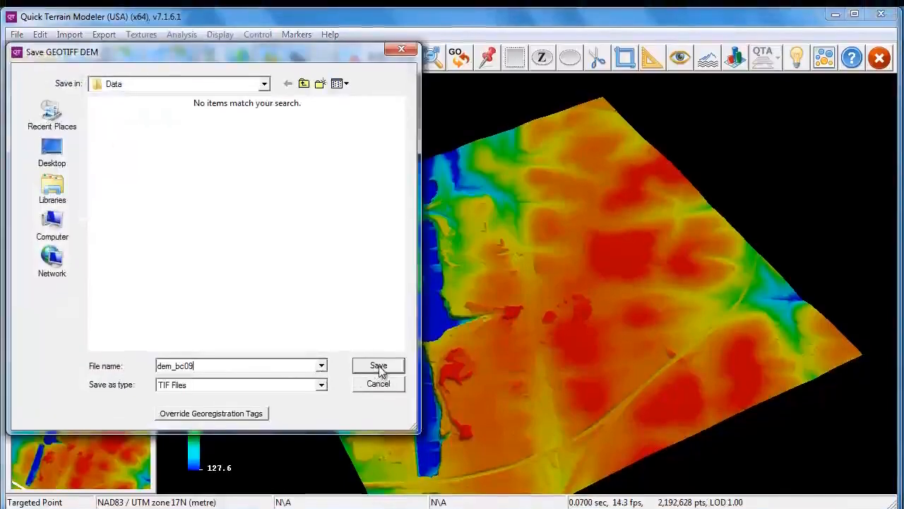
pyautogui.click(379, 368)
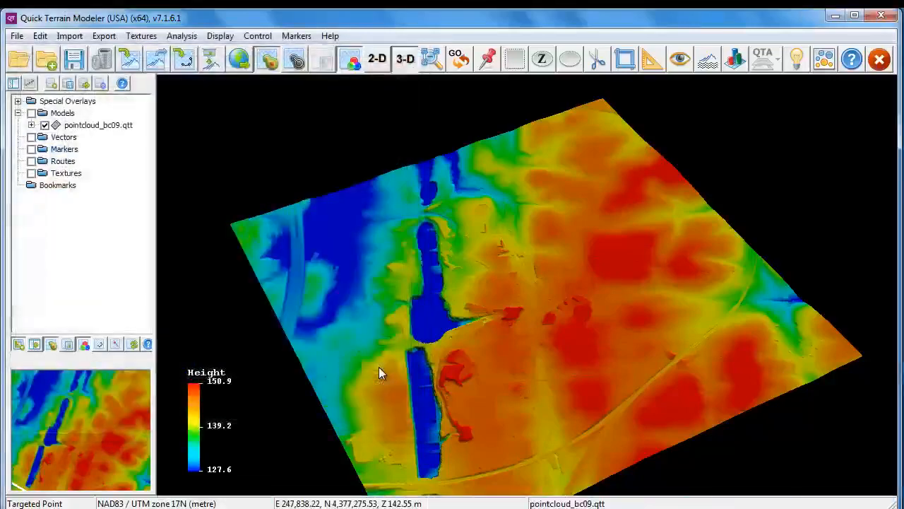
# Clear all layers and set up another QTT gridded surface import of the pointcloud_bc09 LAS file with a grid sampling of 1.
pyautogui.click(101, 59)
pyautogui.click(446, 333)
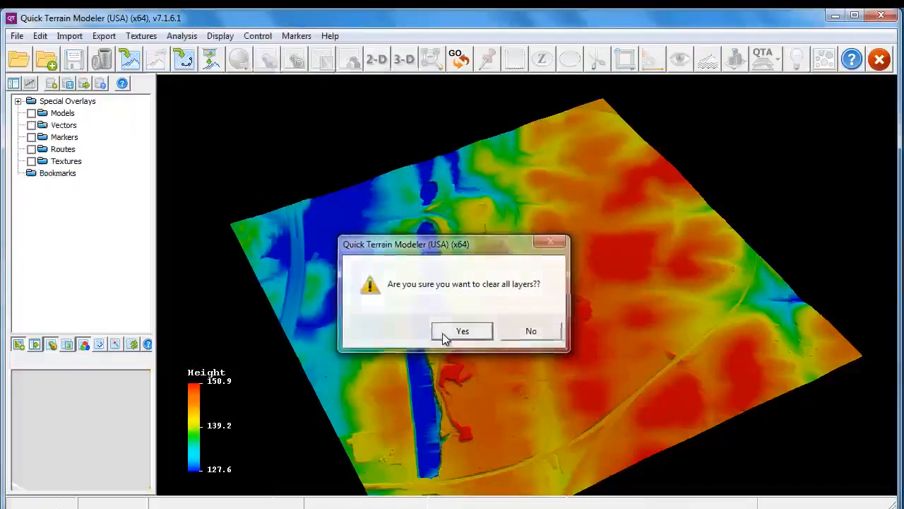
pyautogui.click(130, 59)
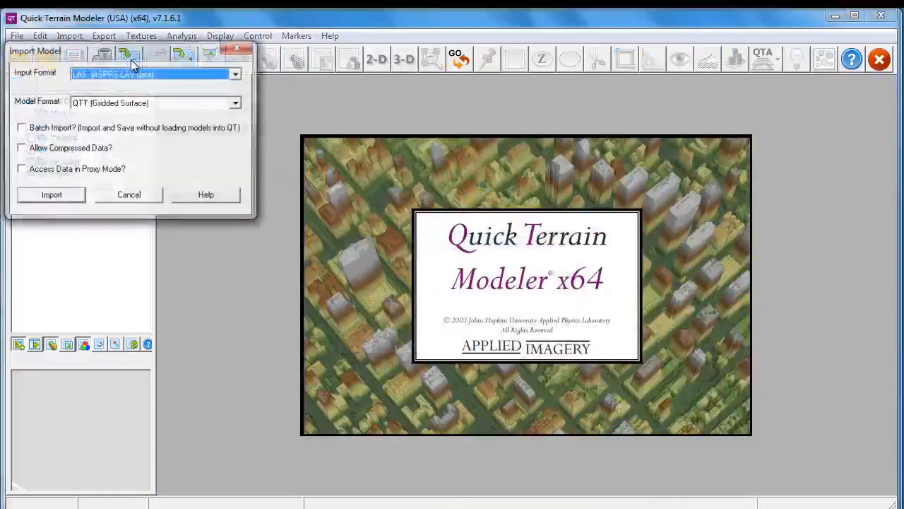
pyautogui.click(69, 200)
pyautogui.click(75, 138)
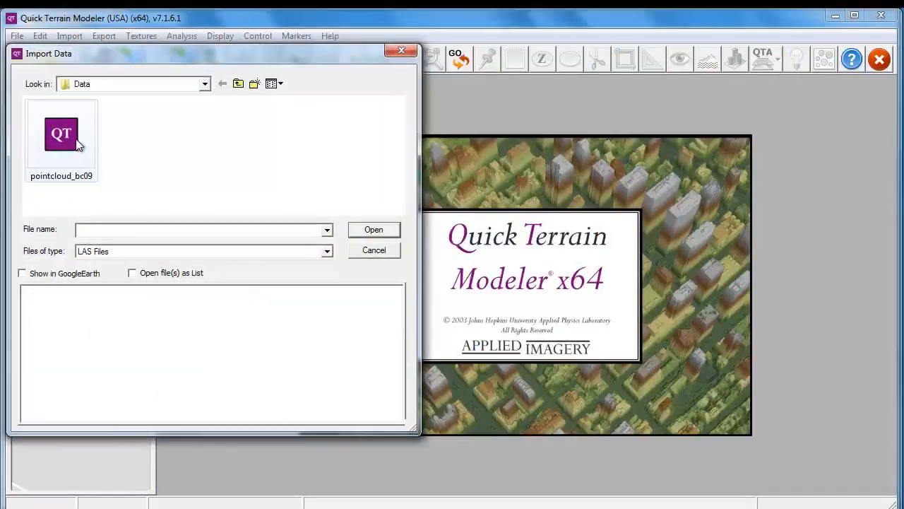
pyautogui.click(365, 233)
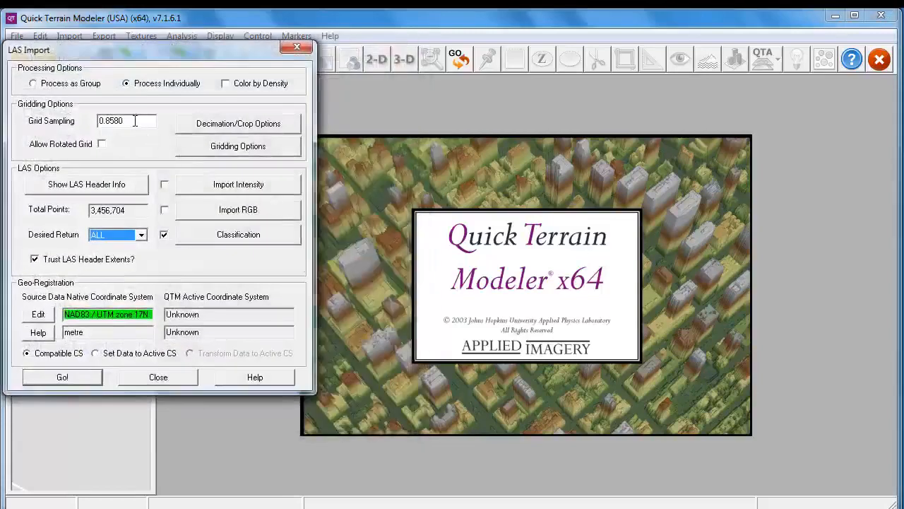
pyautogui.moveTo(134, 121); pyautogui.dragTo(96, 128)
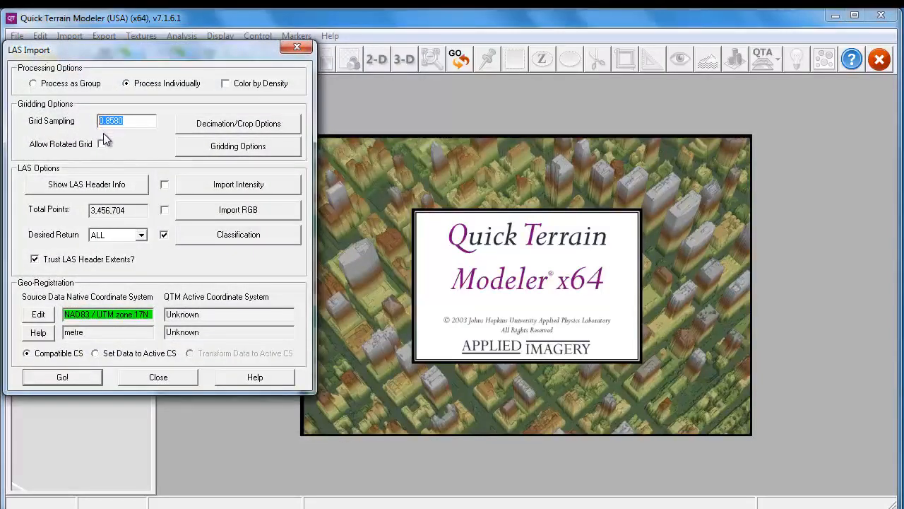
# Read the recommended DSM profile in the gridding help, and set the algorithm to Max Z with a smoothing radius of 1.00 Bins.
pyautogui.click(201, 147)
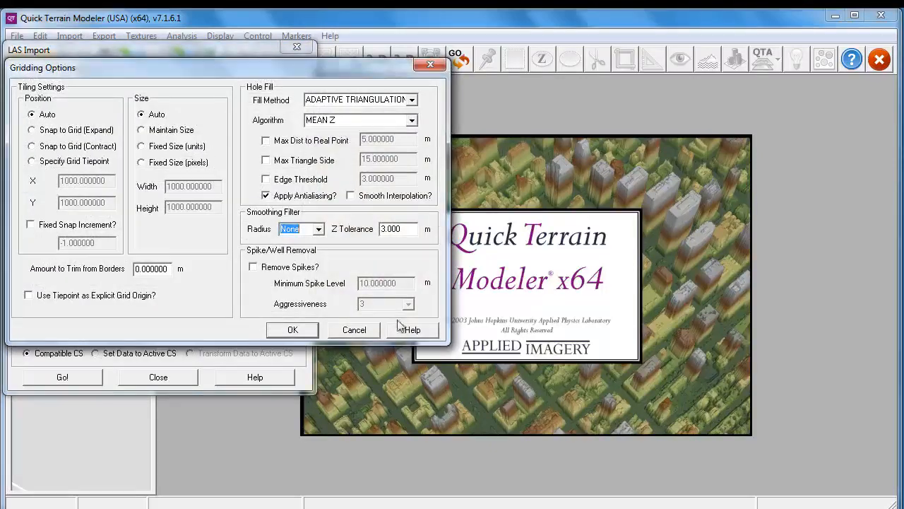
pyautogui.click(411, 330)
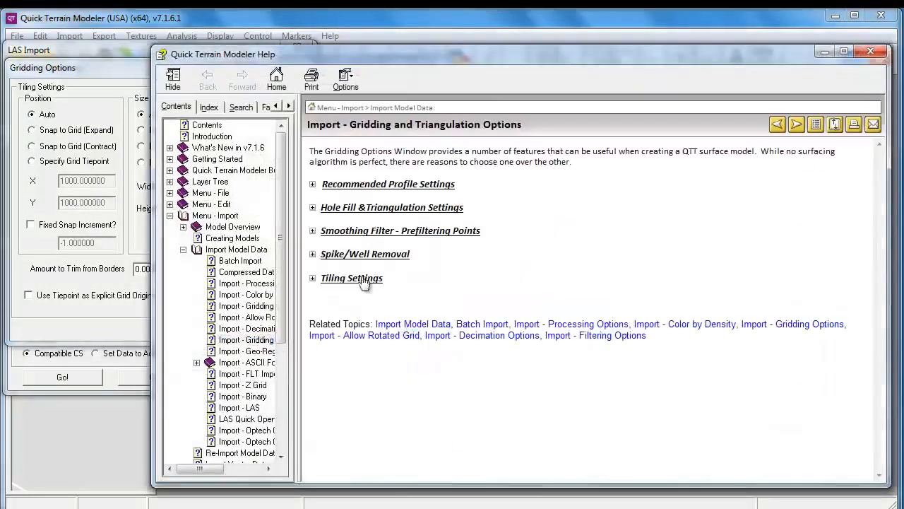
pyautogui.click(313, 185)
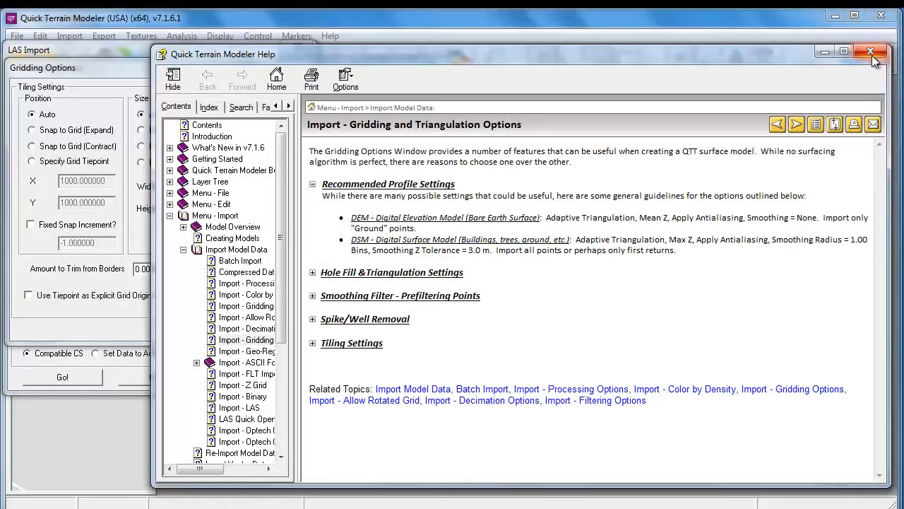
pyautogui.click(872, 53)
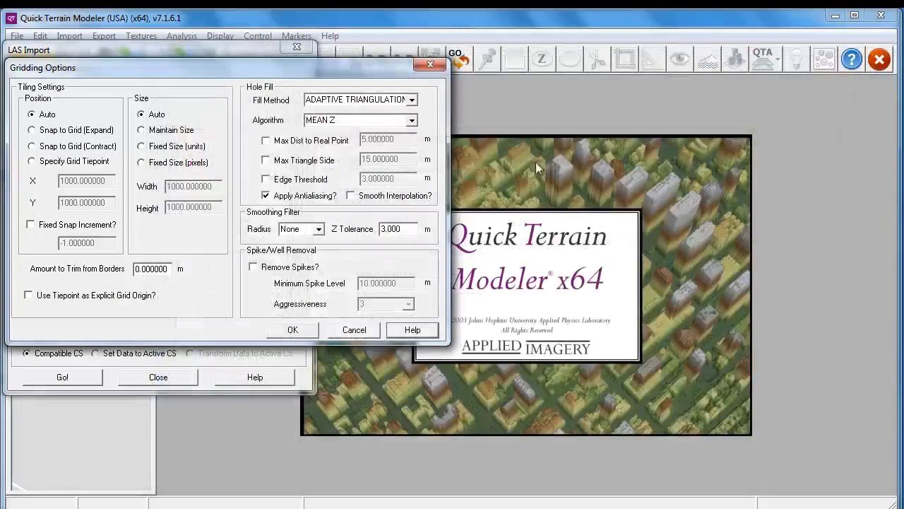
pyautogui.click(411, 122)
pyautogui.click(363, 145)
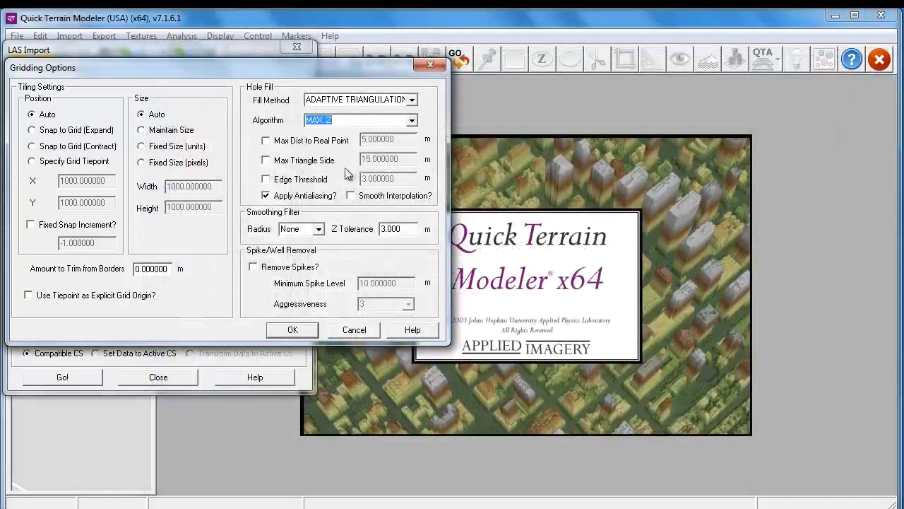
pyautogui.click(319, 229)
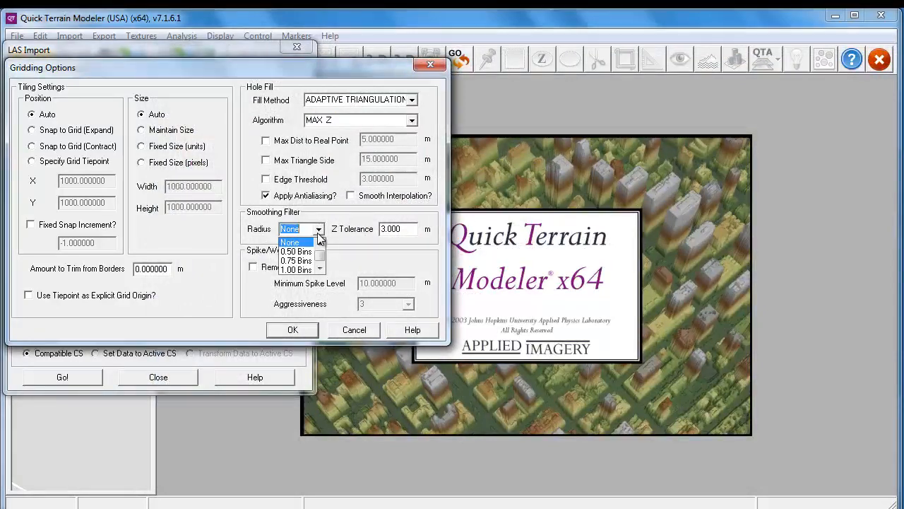
pyautogui.click(308, 274)
pyautogui.click(295, 331)
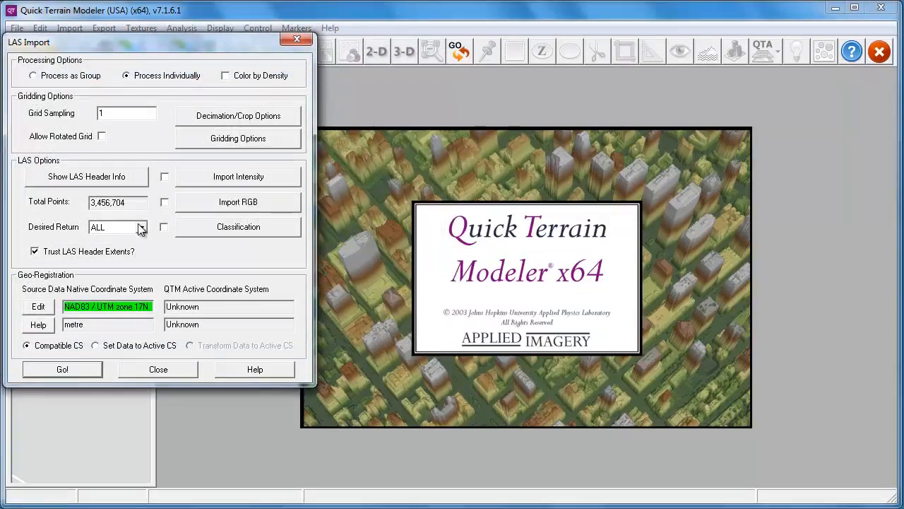
# Generate the surface model with the desired return set to 1 and the classification filter off, and inspect its buildings and trees.
pyautogui.click(141, 228)
pyautogui.click(129, 241)
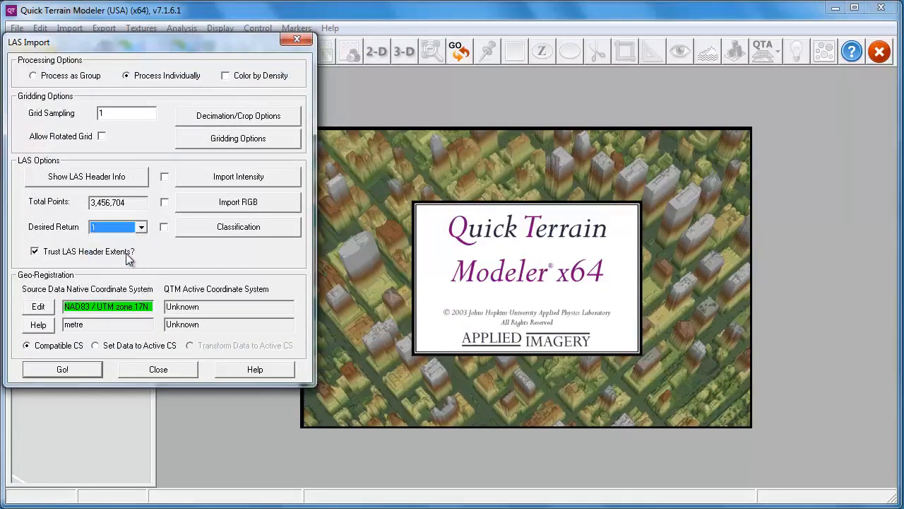
pyautogui.click(61, 369)
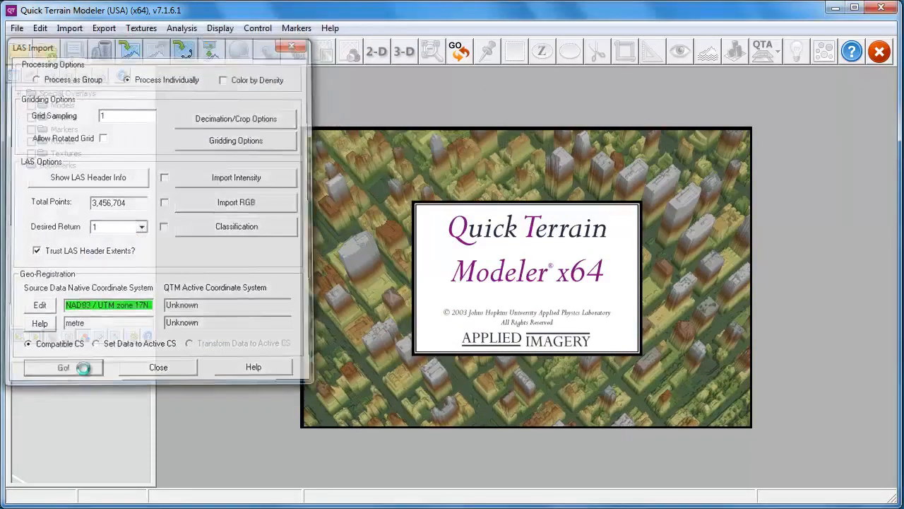
pyautogui.moveTo(512, 257); pyautogui.dragTo(429, 202)
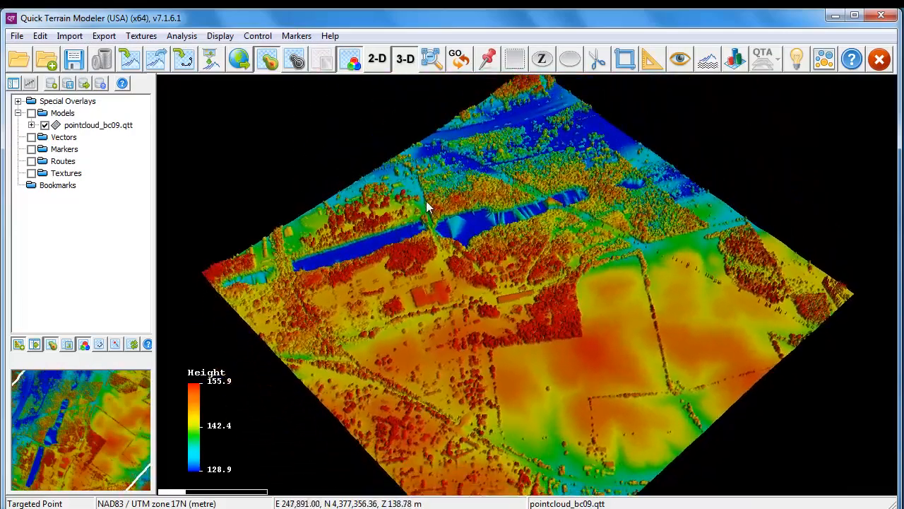
pyautogui.scroll(4, 479, 318)
pyautogui.moveTo(480, 326); pyautogui.dragTo(344, 315)
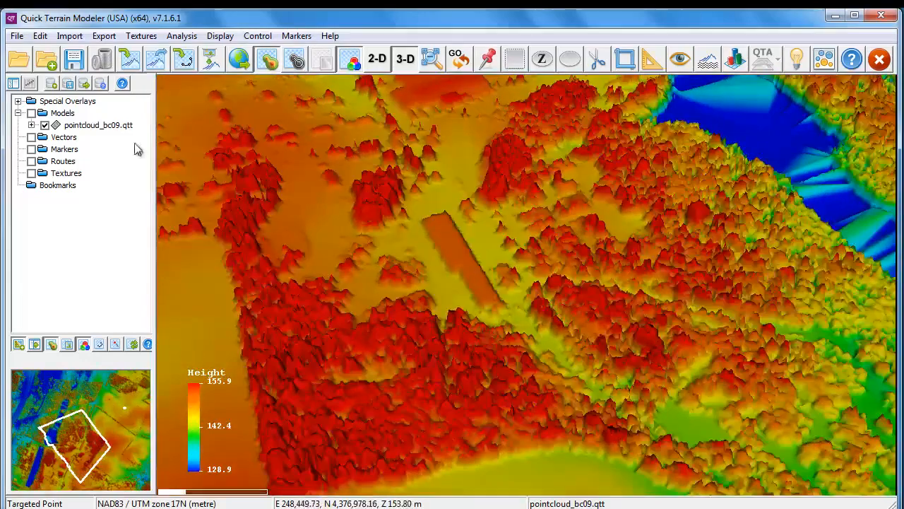
# Export the first-return surface model as a GeoTIFF DEM named dsm_bc09.
pyautogui.rightClick(91, 126)
pyautogui.click(120, 133)
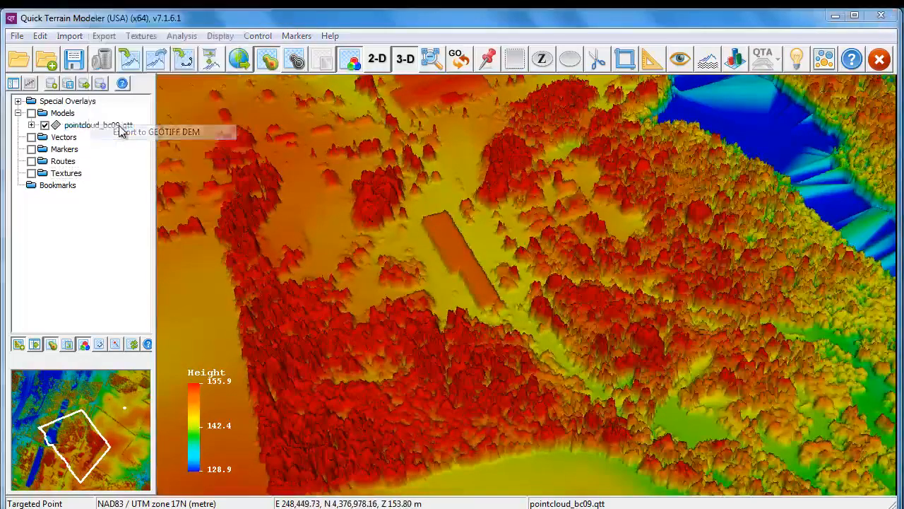
pyautogui.click(367, 369)
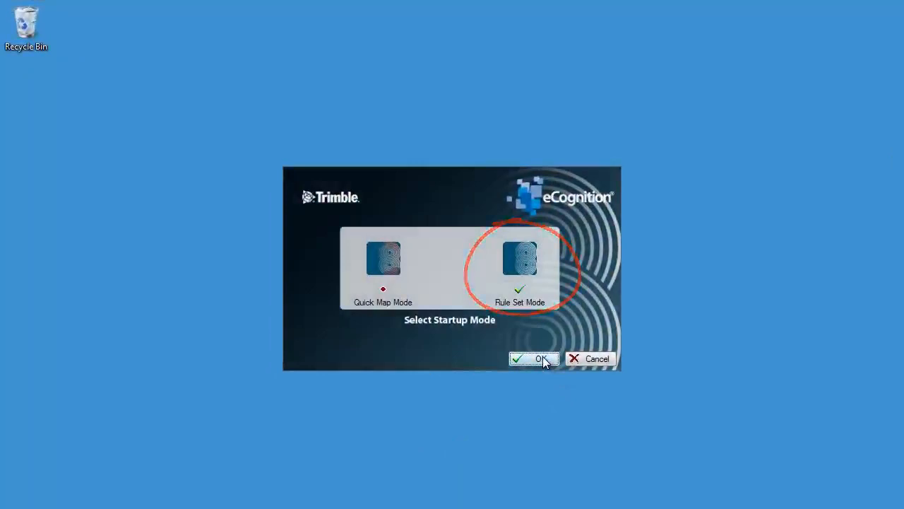
# Start eCognition Developer in Rule Set Mode and set up a project named Basics with imagery_bc09.img as its image layers.
pyautogui.click(541, 359)
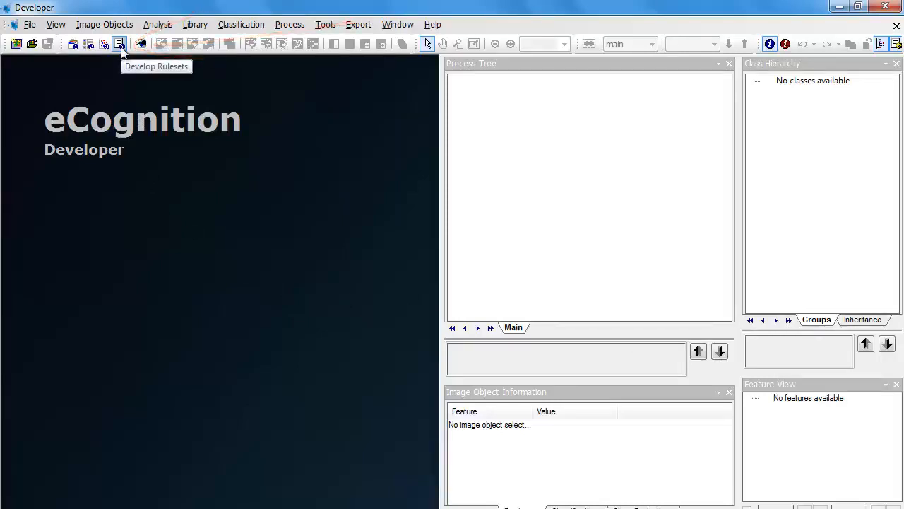
pyautogui.click(14, 50)
pyautogui.click(281, 146)
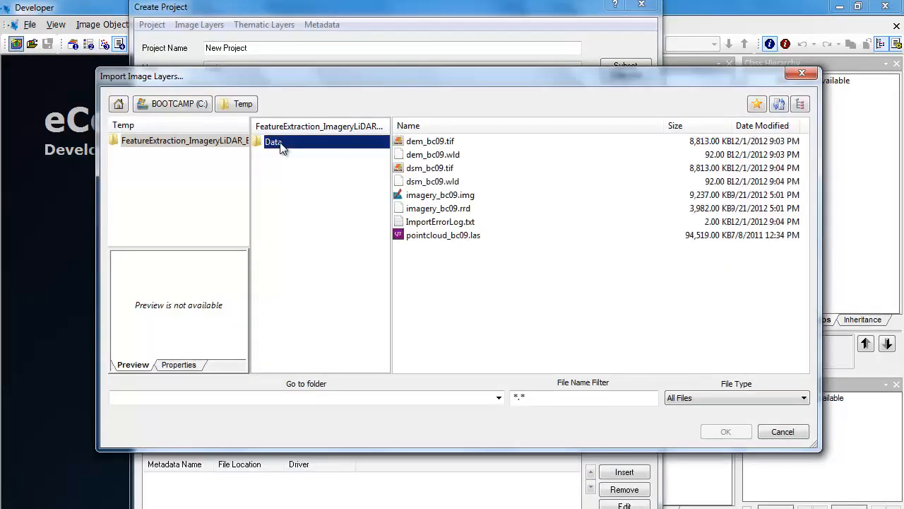
pyautogui.click(438, 197)
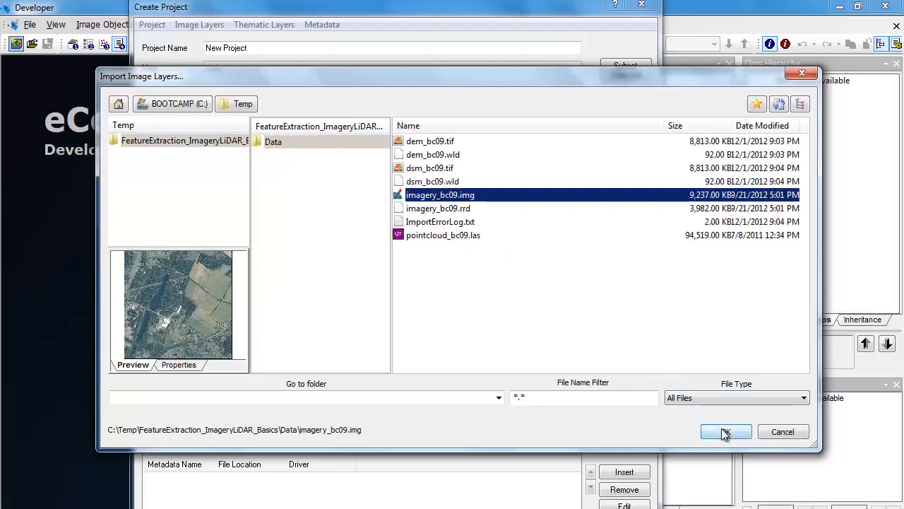
pyautogui.click(724, 433)
pyautogui.write('Basics')
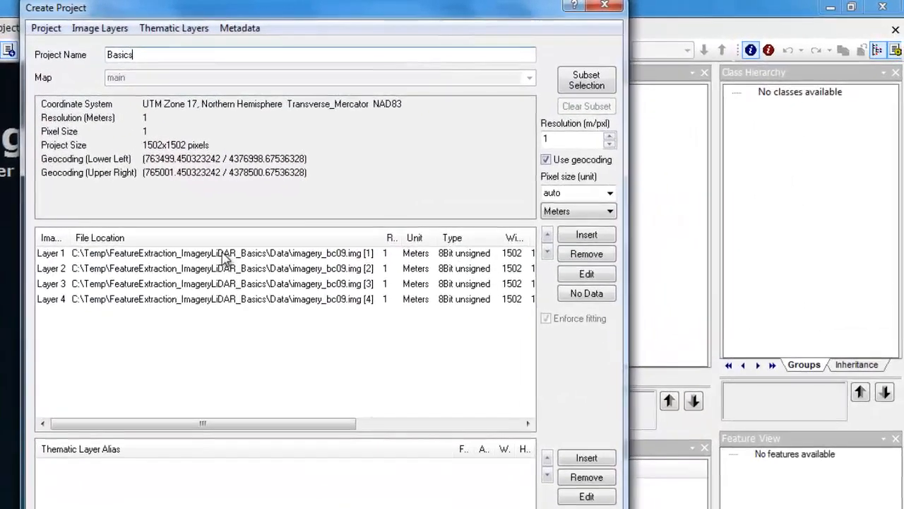
# Set the layer aliases of the first two imagery bands to Red and Green.
pyautogui.doubleClick(225, 258)
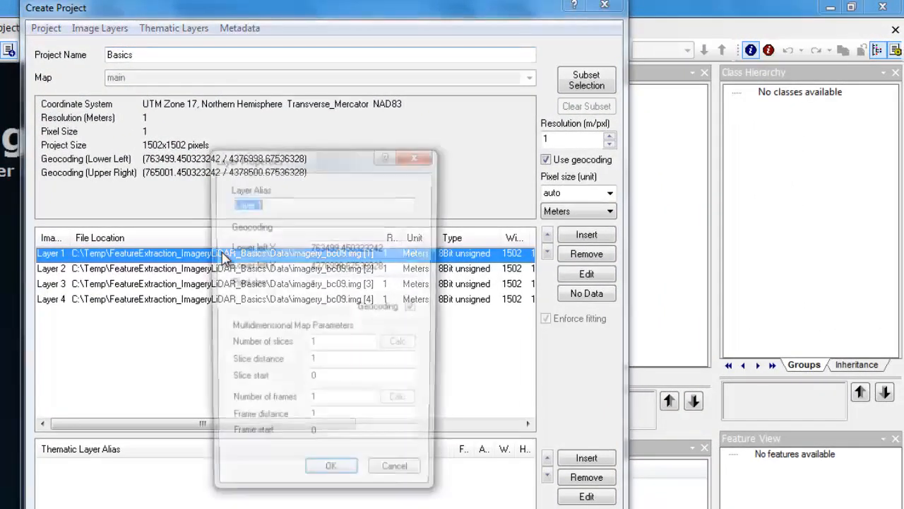
pyautogui.write('Red')
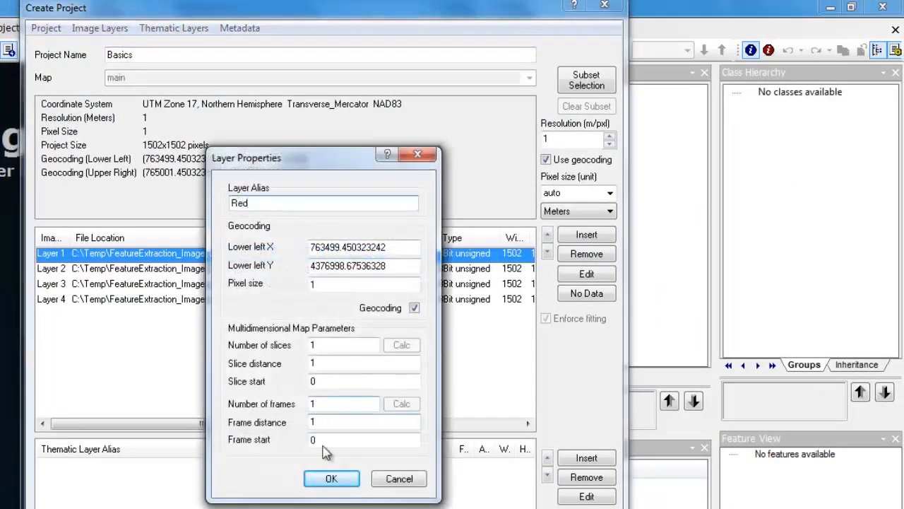
pyautogui.click(330, 480)
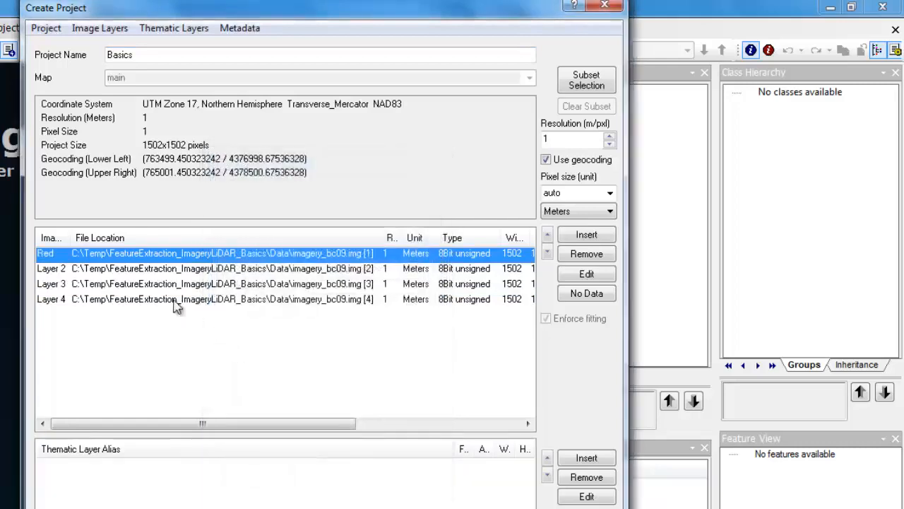
pyautogui.doubleClick(150, 272)
pyautogui.write('Gr')
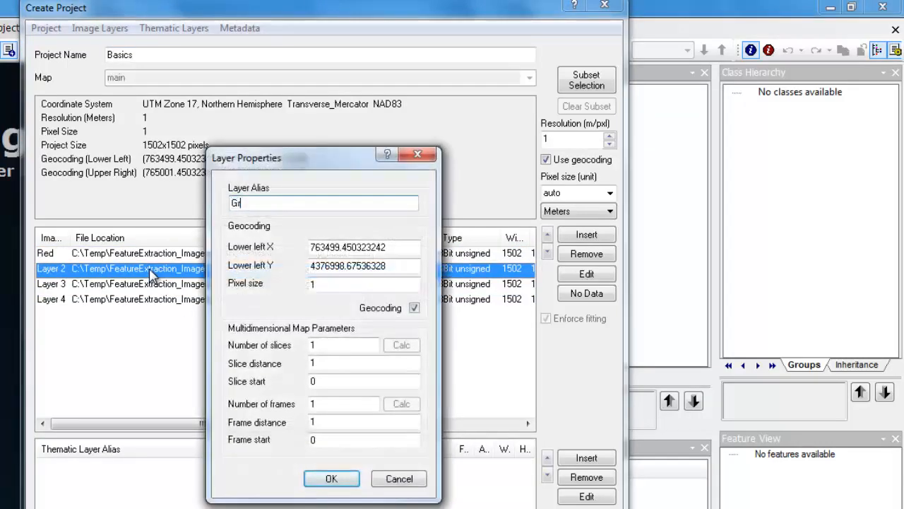
pyautogui.write('een')
pyautogui.click(329, 479)
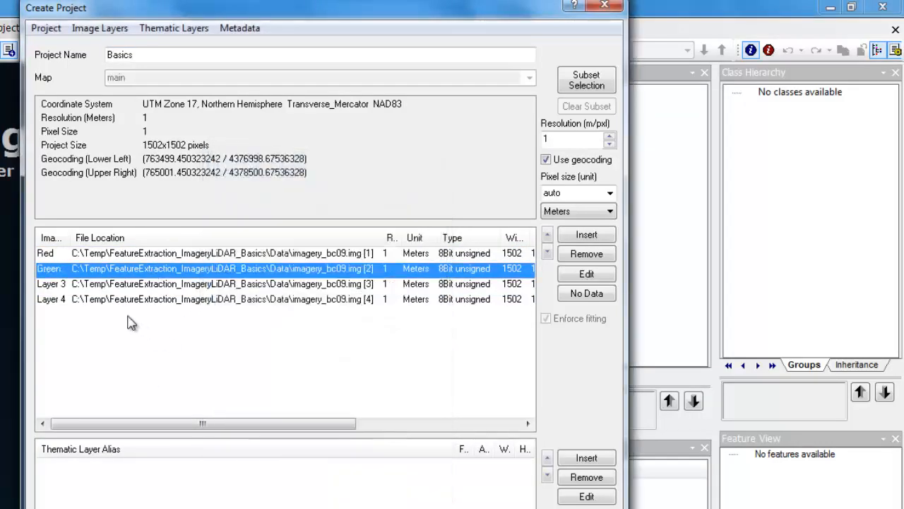
# Set the alias of Layer 3 to Blue and that of Layer 4 to NIR.
pyautogui.doubleClick(102, 289)
pyautogui.write('Bl')
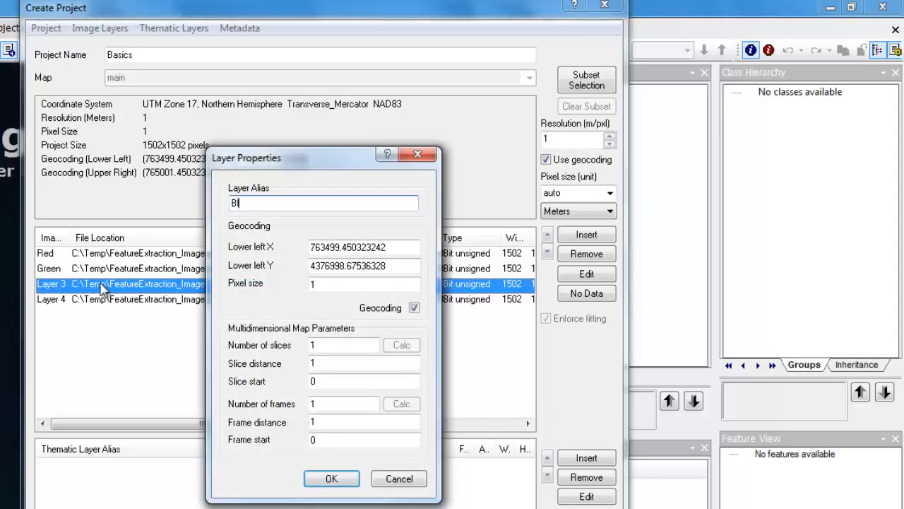
pyautogui.write('ue')
pyautogui.click(318, 479)
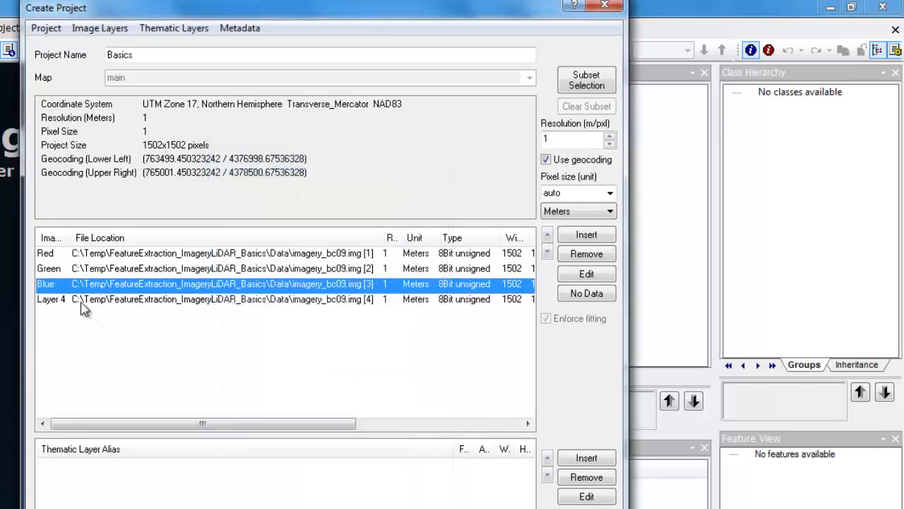
pyautogui.click(82, 304)
pyautogui.doubleClick(82, 304)
pyautogui.write('NIR')
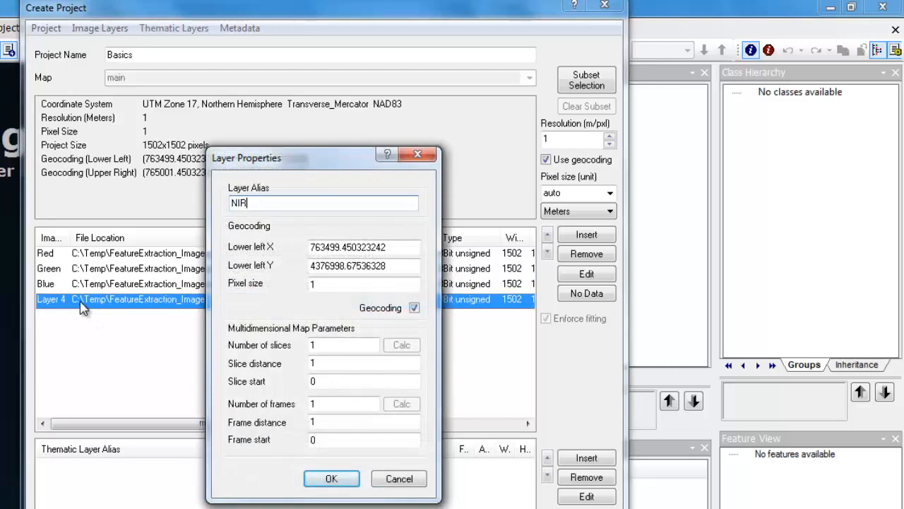
pyautogui.click(322, 484)
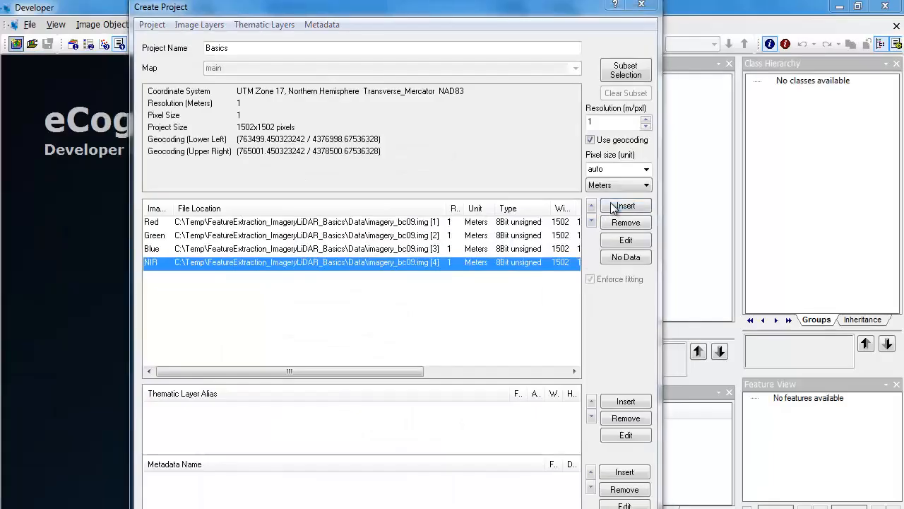
# Add dem_bc09.tif to the project as an image layer and set its alias to DEM.
pyautogui.click(566, 239)
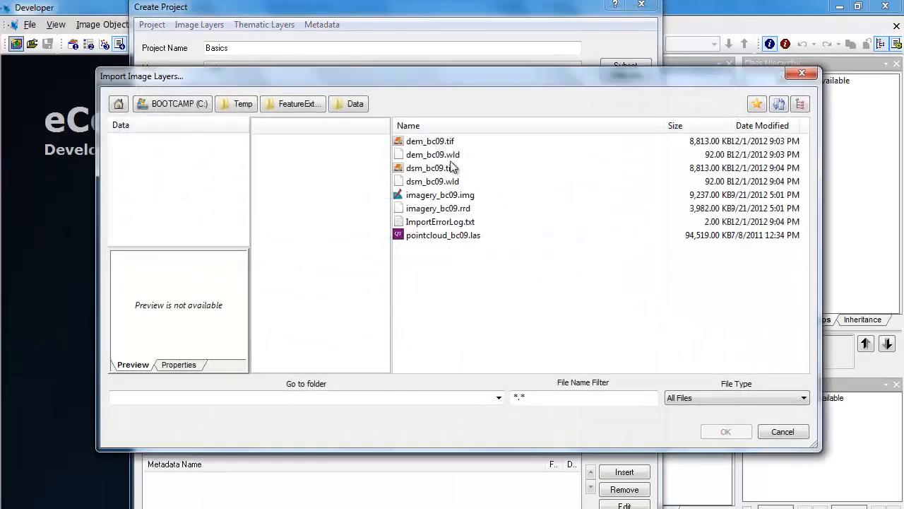
pyautogui.click(433, 141)
pyautogui.click(722, 434)
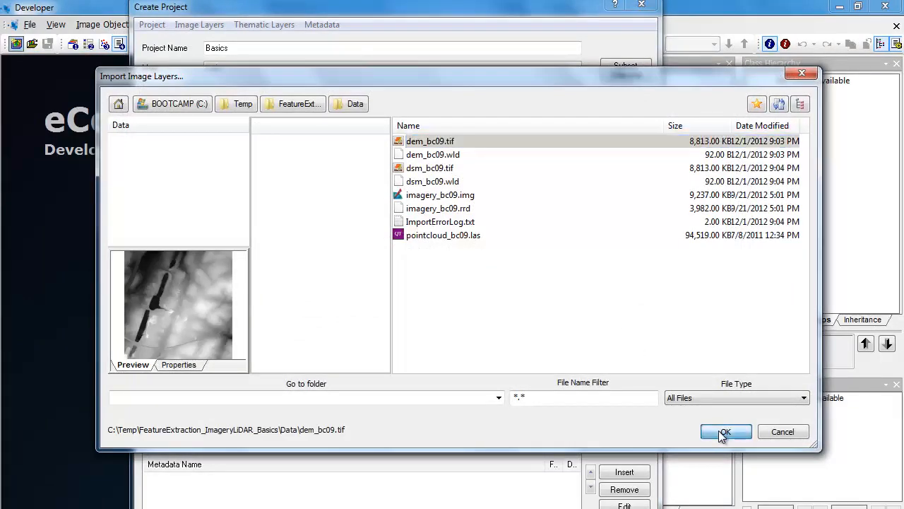
pyautogui.doubleClick(329, 280)
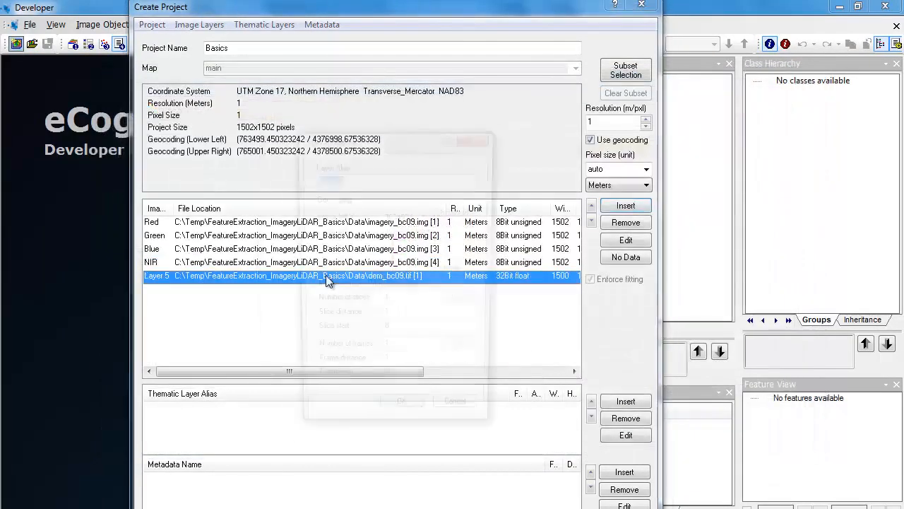
pyautogui.write('DEM')
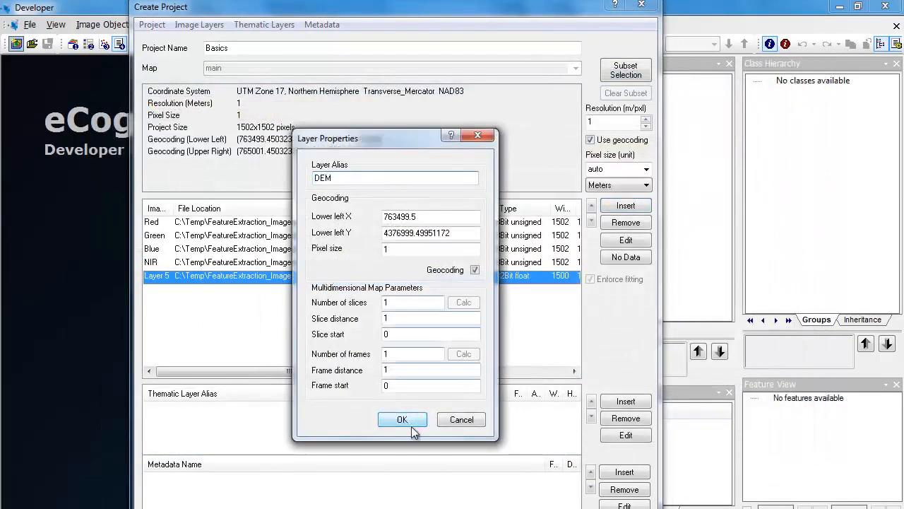
pyautogui.click(412, 422)
# Add dsm_bc09.tif as an image layer with the alias DSM and create the project.
pyautogui.click(626, 206)
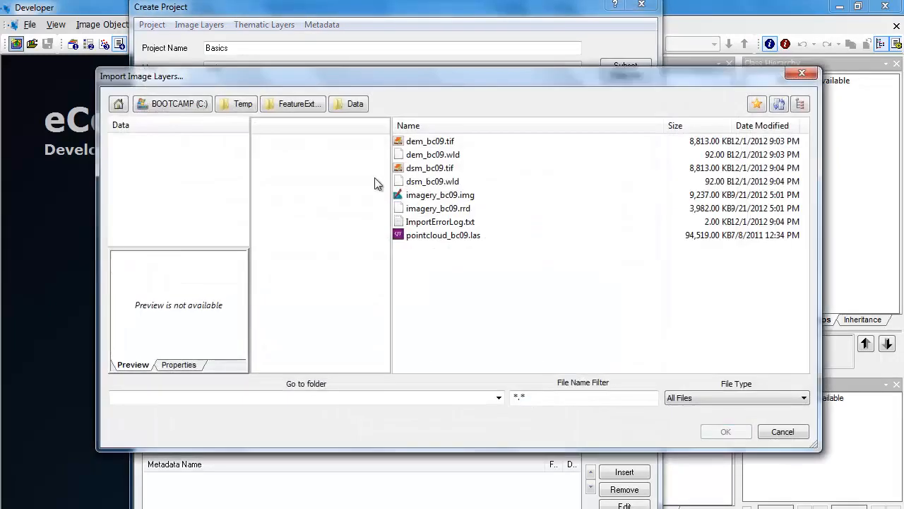
pyautogui.click(426, 169)
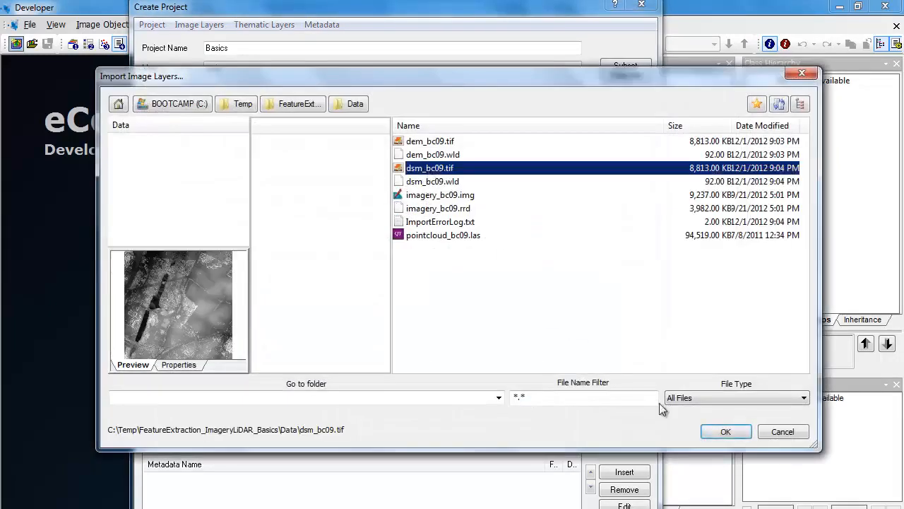
pyautogui.click(726, 431)
pyautogui.doubleClick(279, 291)
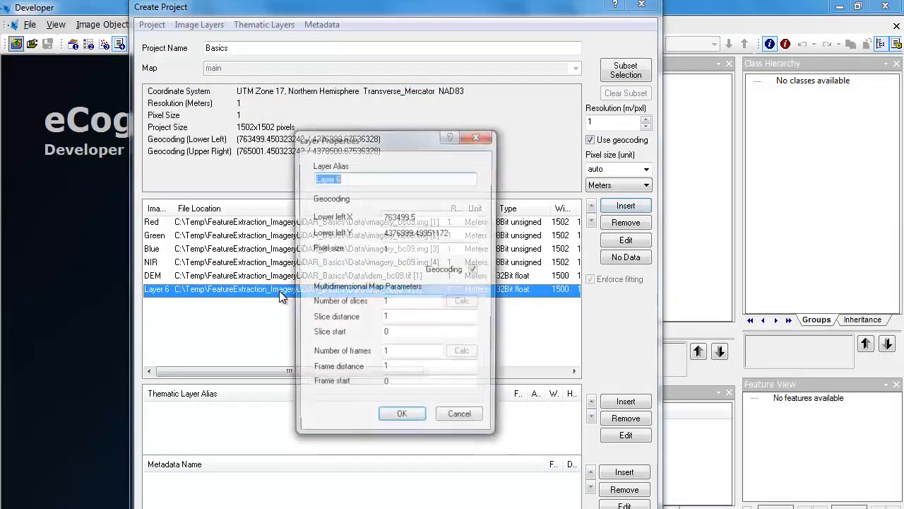
pyautogui.write('DSM')
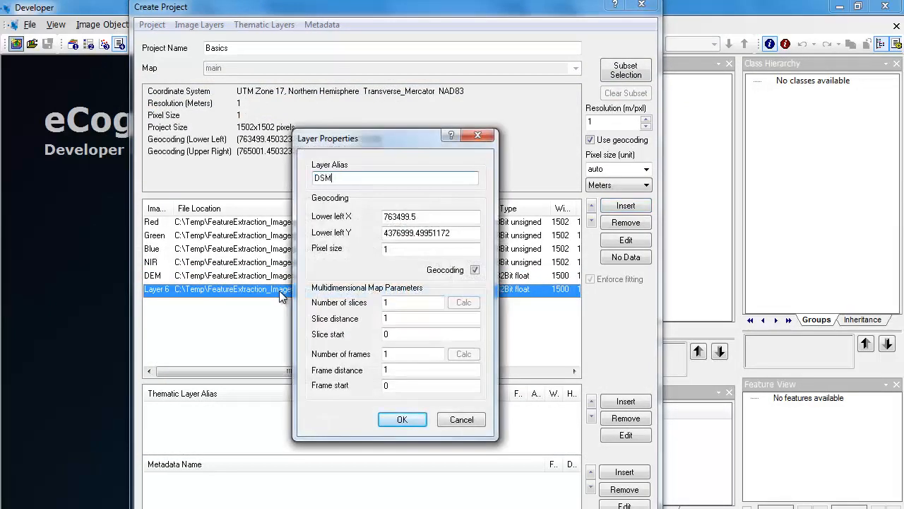
pyautogui.click(402, 420)
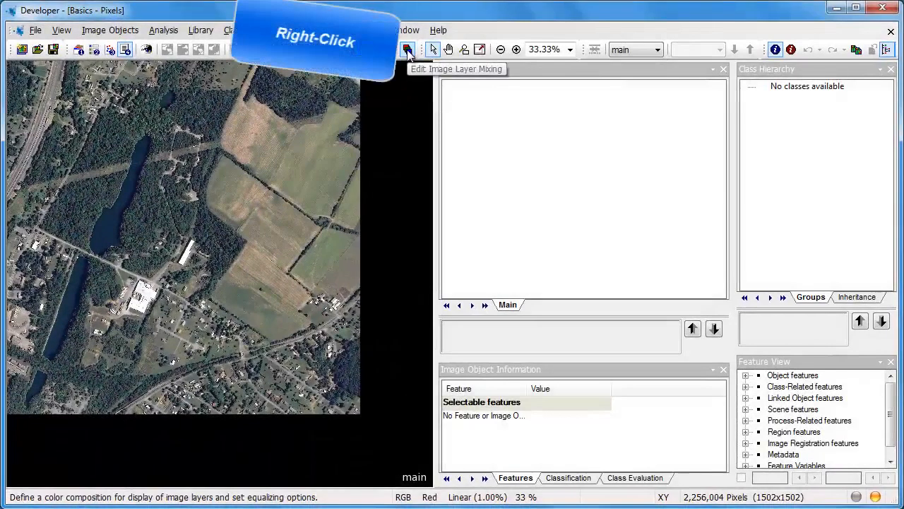
# Clear the green and blue channel assignments in the image layer mixing and preview the DEM and DSM in turn as single layers.
pyautogui.click(408, 55)
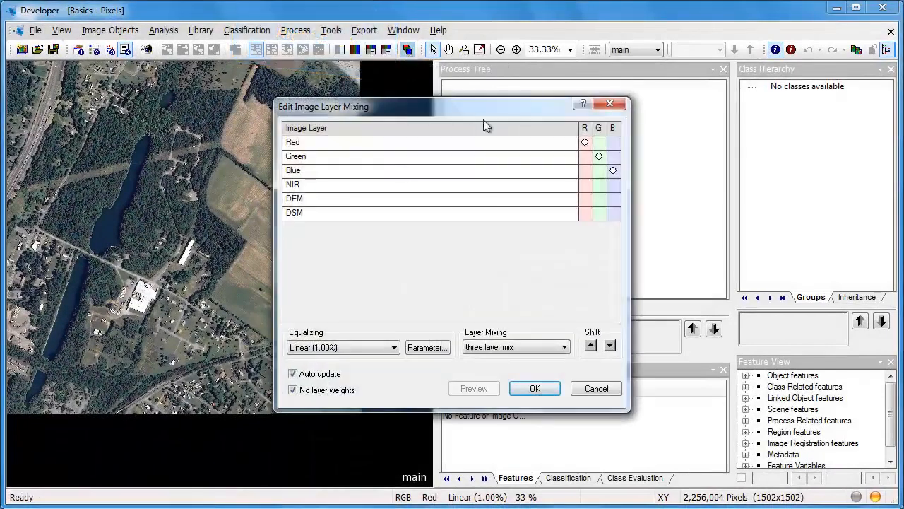
pyautogui.click(613, 171)
pyautogui.click(598, 156)
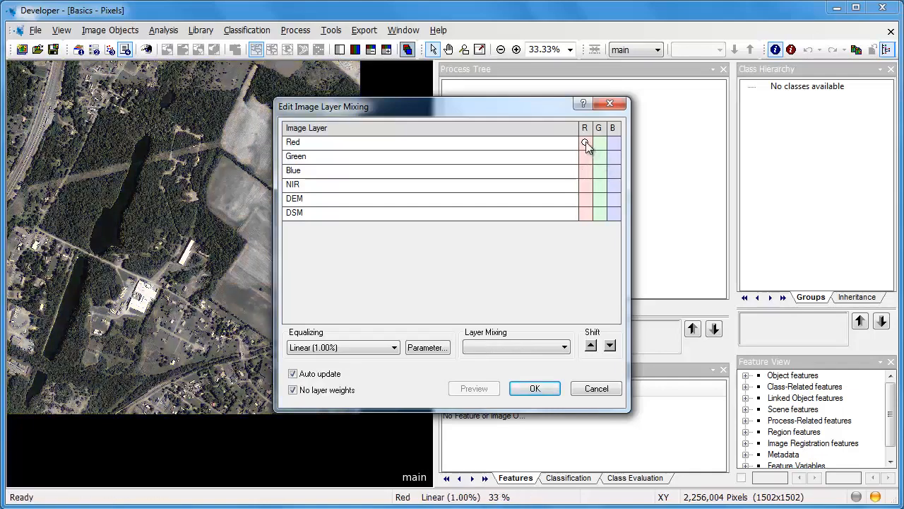
pyautogui.click(586, 199)
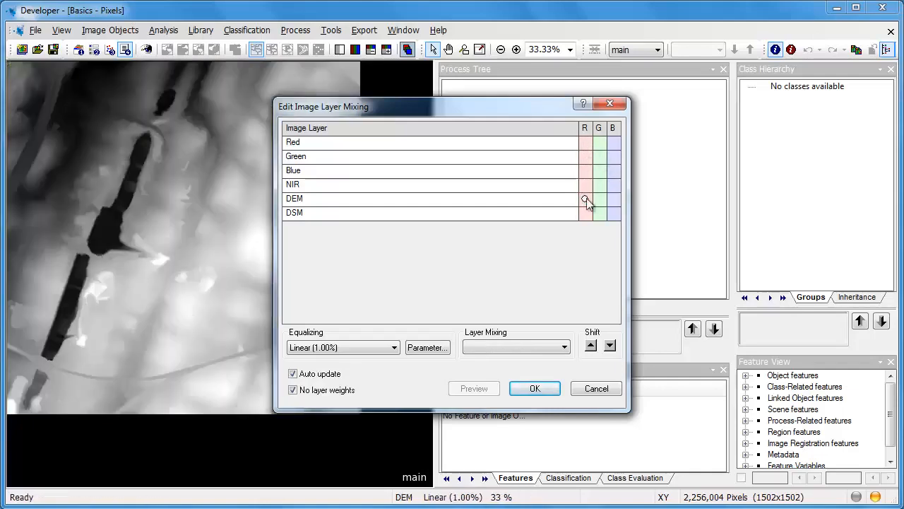
pyautogui.click(586, 200)
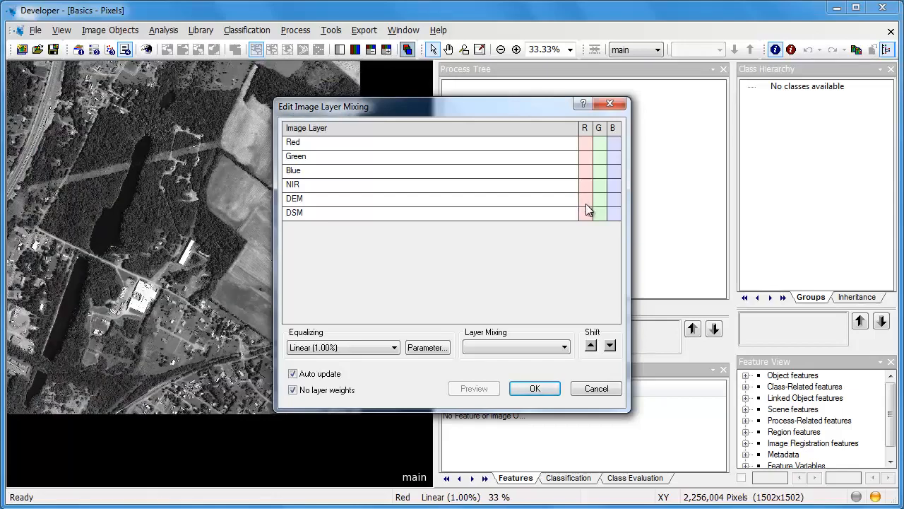
pyautogui.click(586, 213)
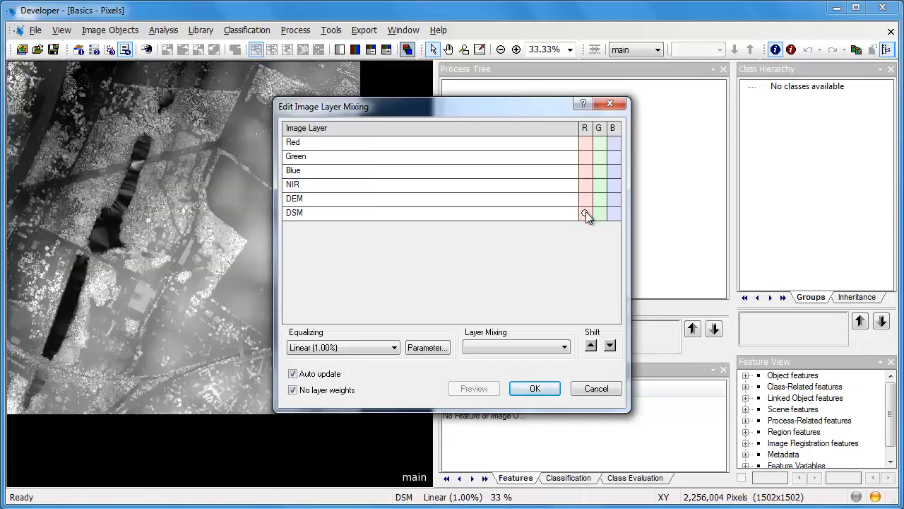
pyautogui.click(586, 213)
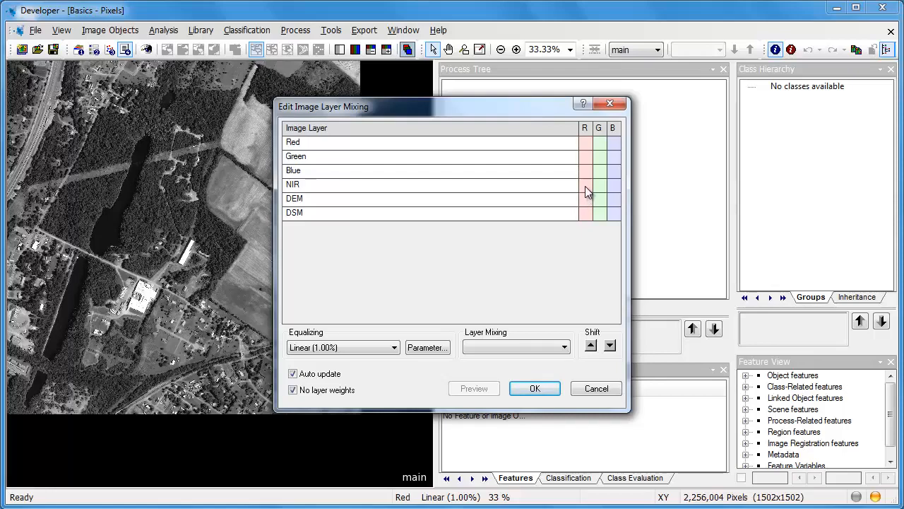
# Apply a false-colour layer mix with NIR in the red channel, Red in green and Green in blue.
pyautogui.click(585, 186)
pyautogui.click(599, 142)
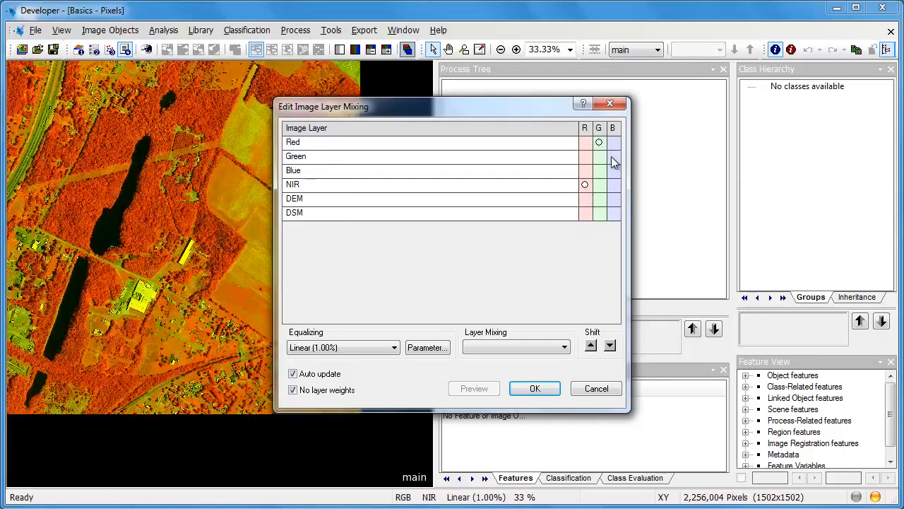
pyautogui.click(613, 156)
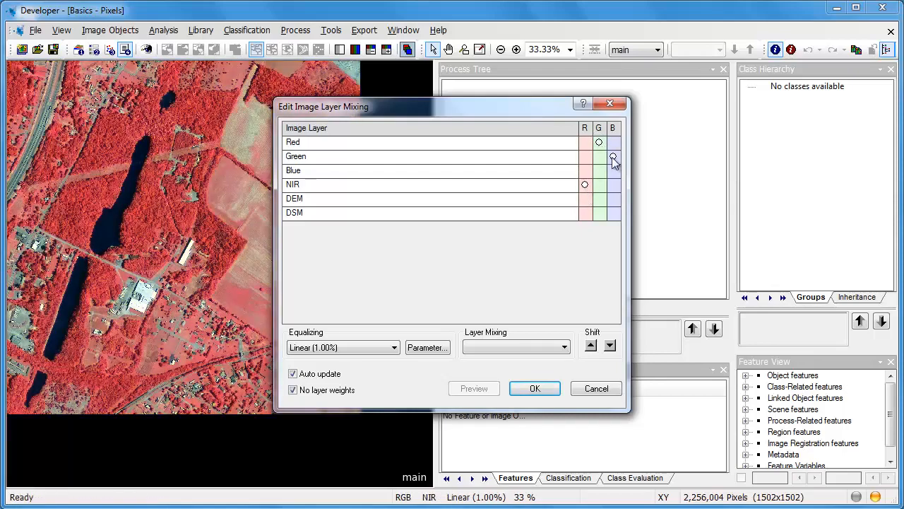
pyautogui.click(535, 389)
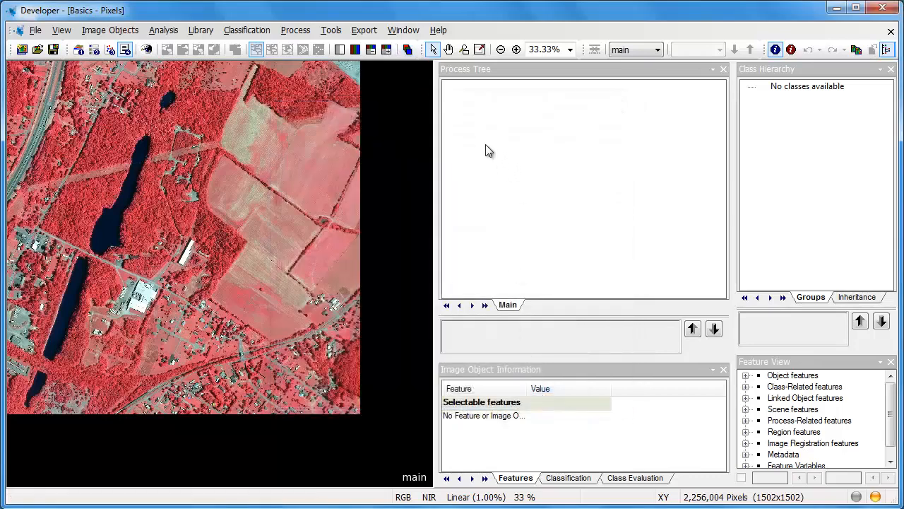
# Append a process named Rule Set to the empty process tree.
pyautogui.rightClick(468, 113)
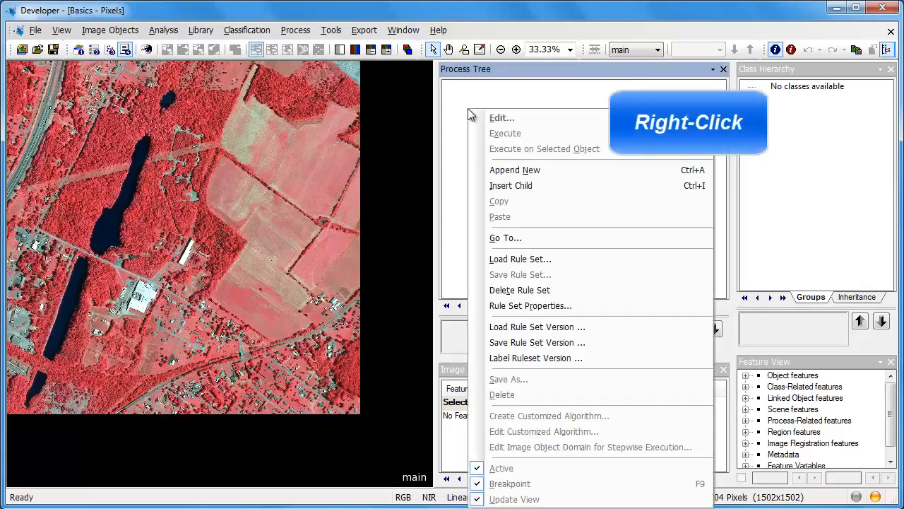
pyautogui.click(506, 176)
pyautogui.moveTo(69, 74); pyautogui.dragTo(47, 73)
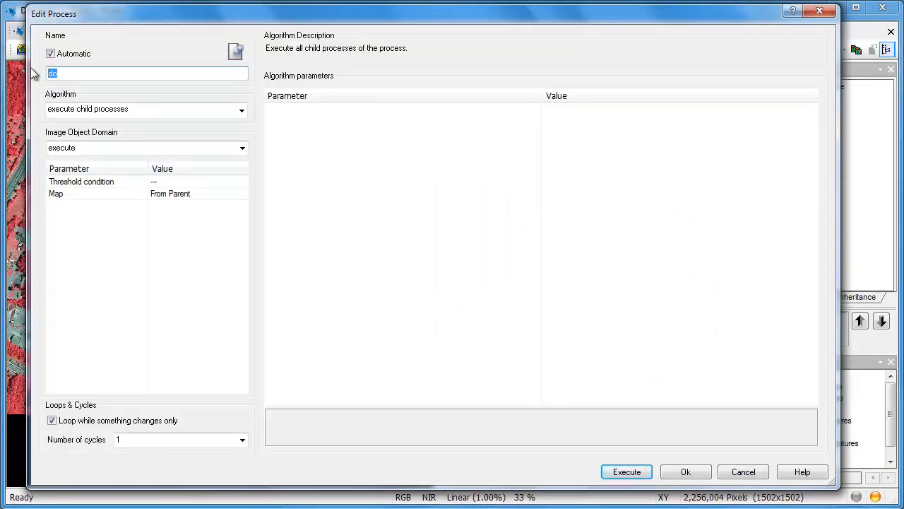
pyautogui.write('Rule Set')
pyautogui.click(685, 471)
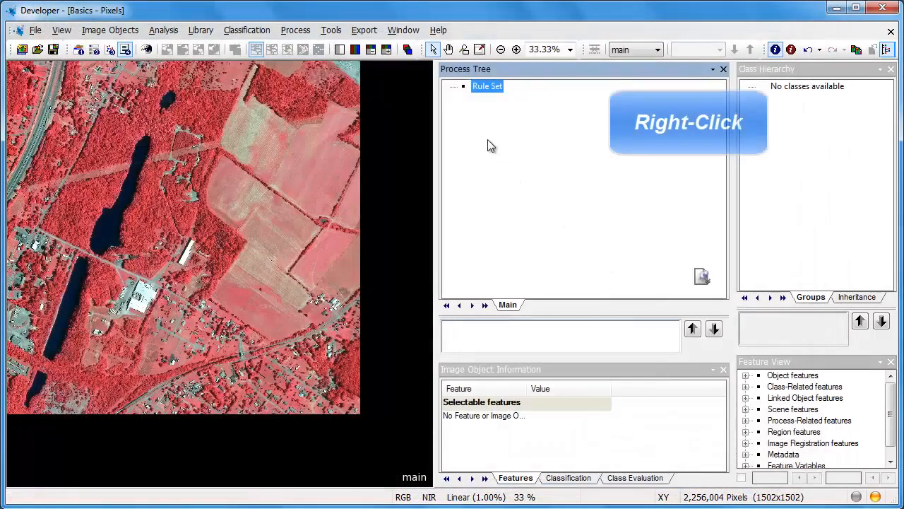
# Append a multiresolution segmentation process after Rule Set and name its output level Level 1.
pyautogui.rightClick(486, 88)
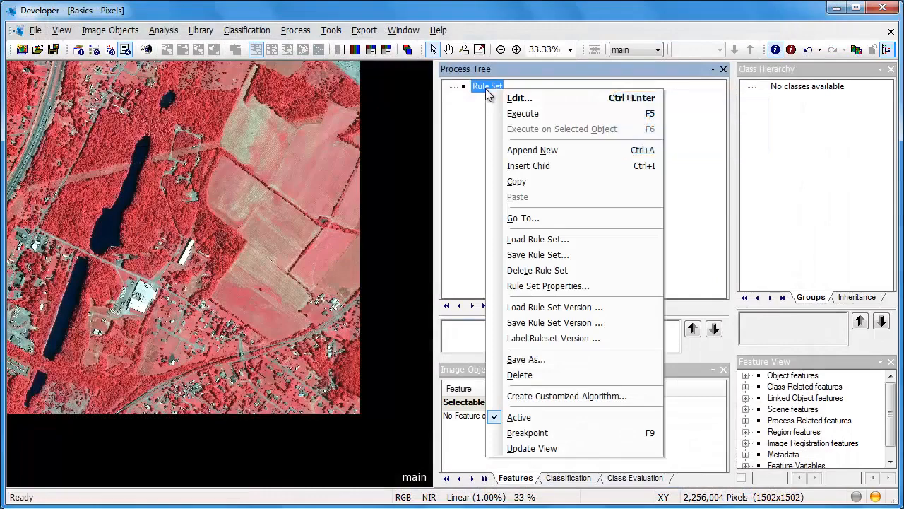
pyautogui.click(519, 147)
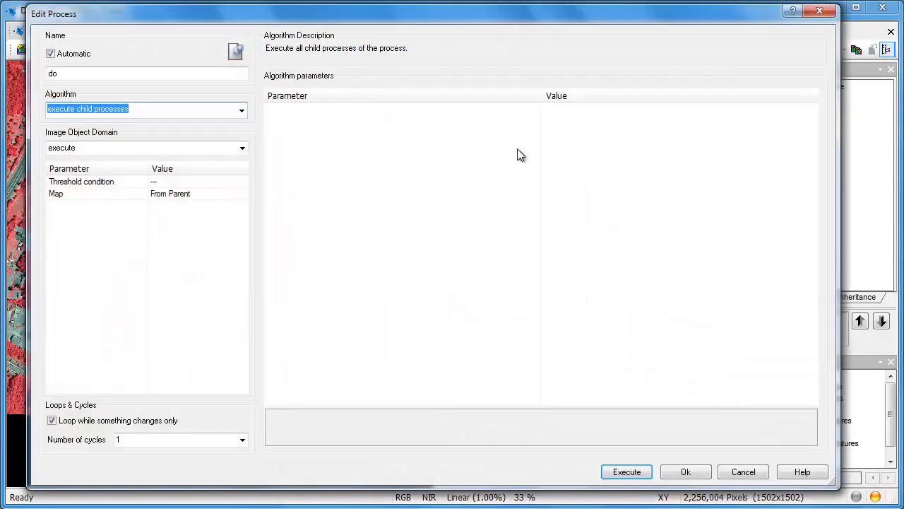
pyautogui.click(243, 110)
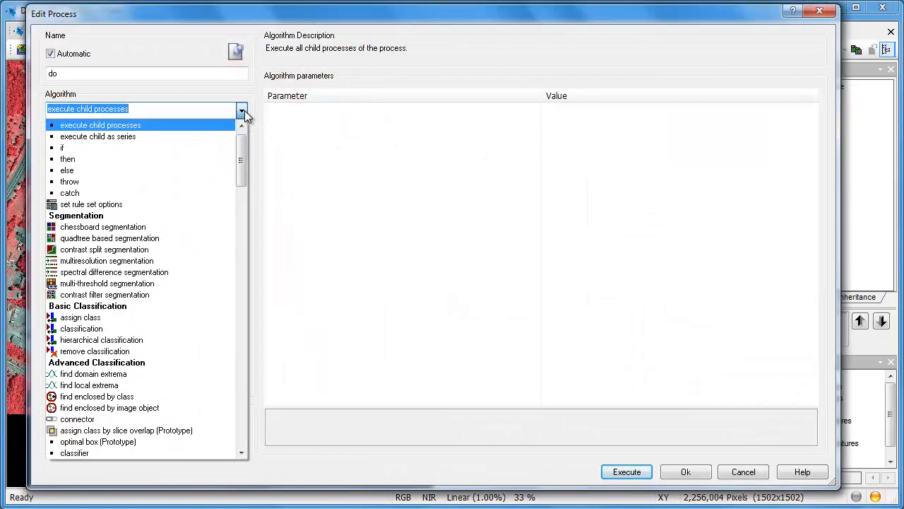
pyautogui.click(158, 262)
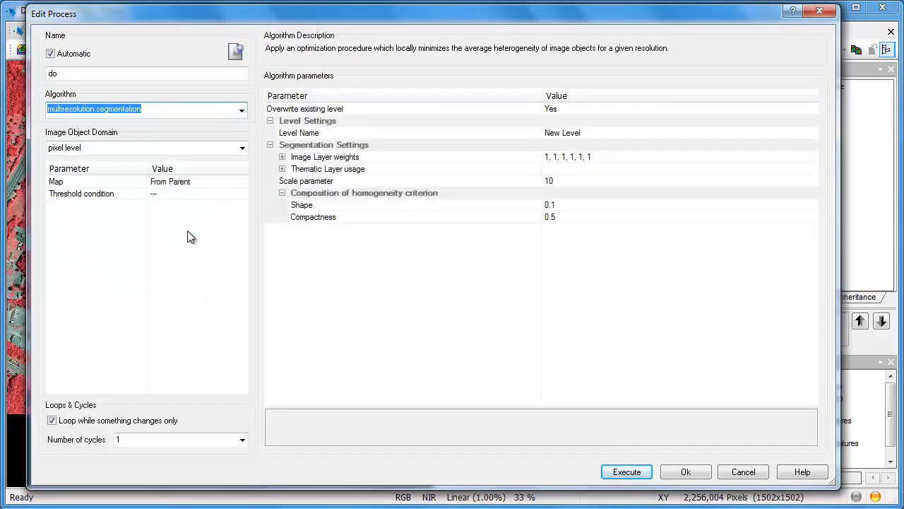
pyautogui.click(591, 134)
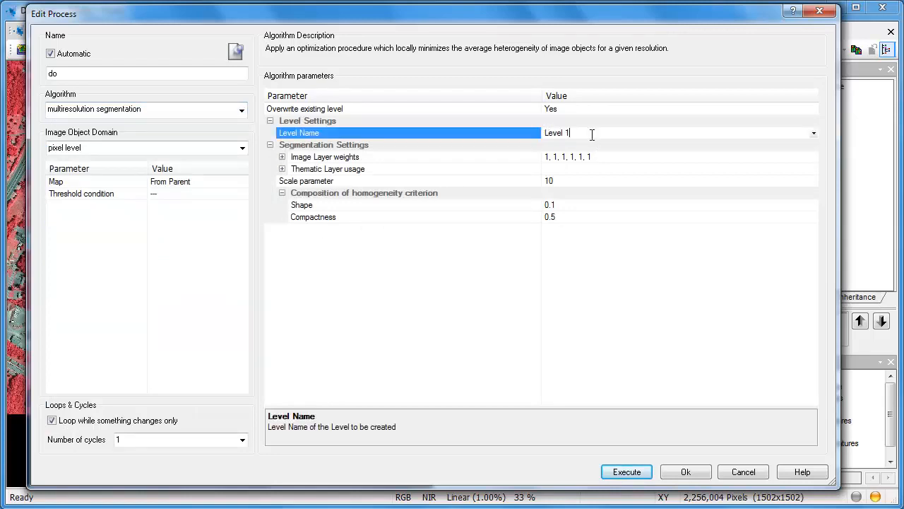
# Set the segmentation's image layer weights to 0 for DEM, 0 for DSM and 2 for NIR.
pyautogui.click(283, 157)
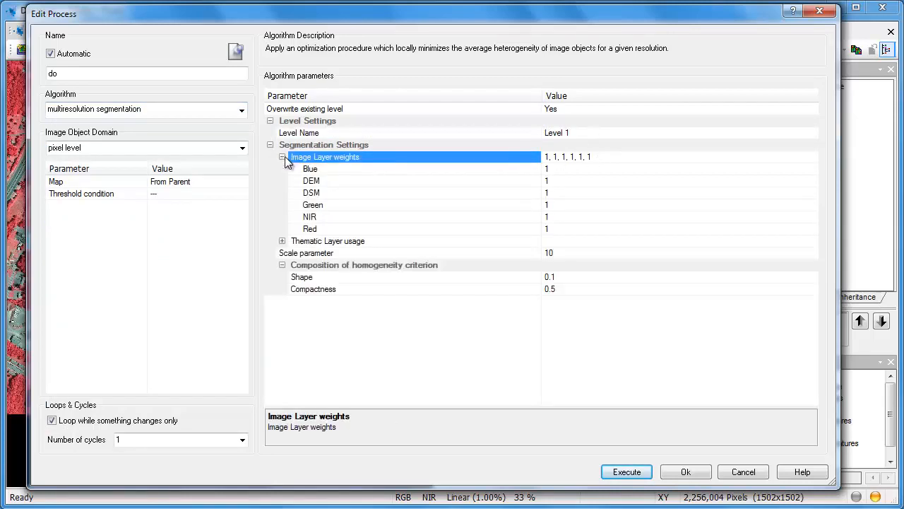
pyautogui.click(556, 181)
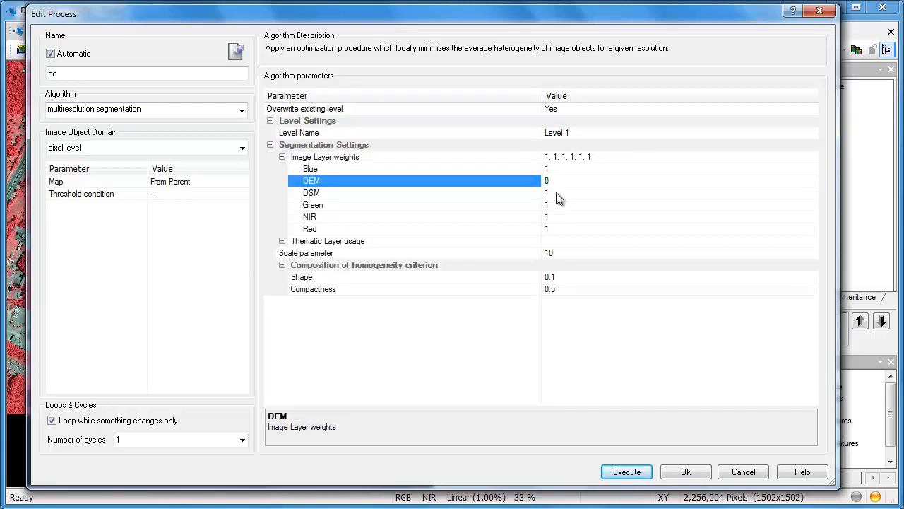
pyautogui.click(557, 193)
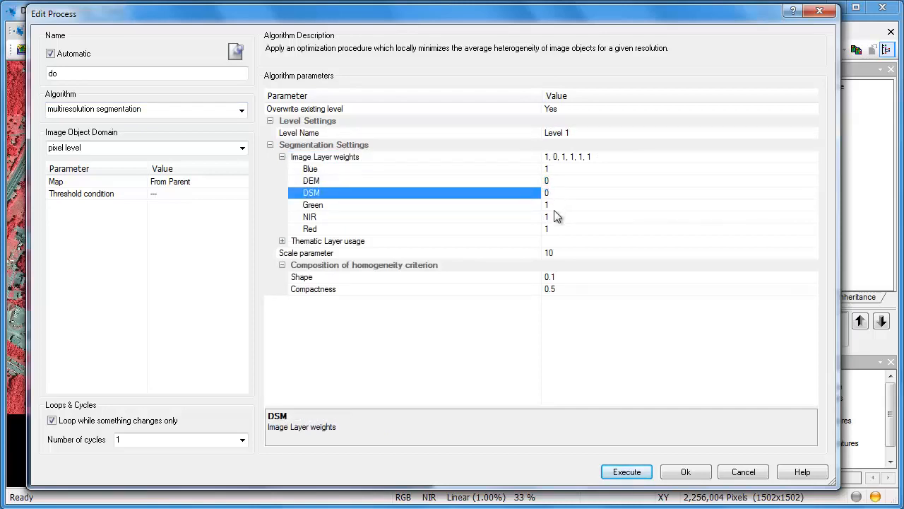
pyautogui.click(555, 216)
pyautogui.write('2')
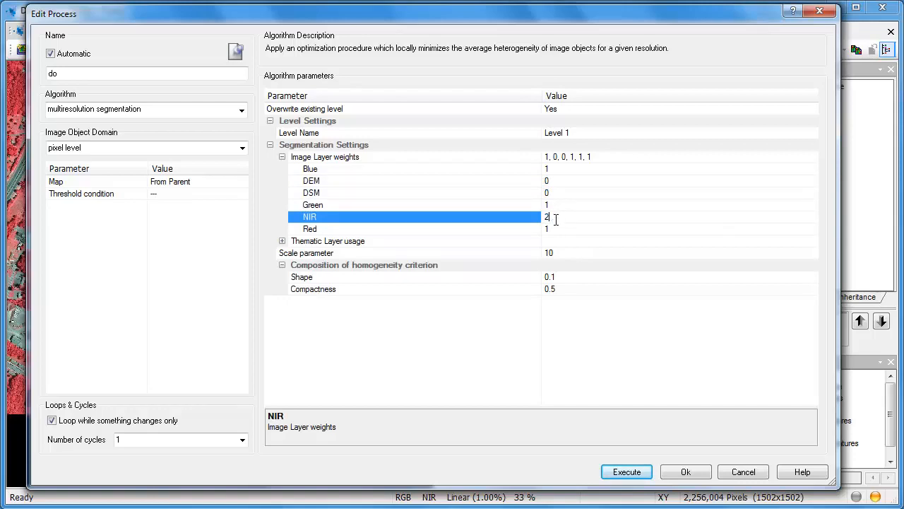
# Set the scale parameter to 30 and shape to 0.3, and execute the multiresolution segmentation.
pyautogui.click(562, 253)
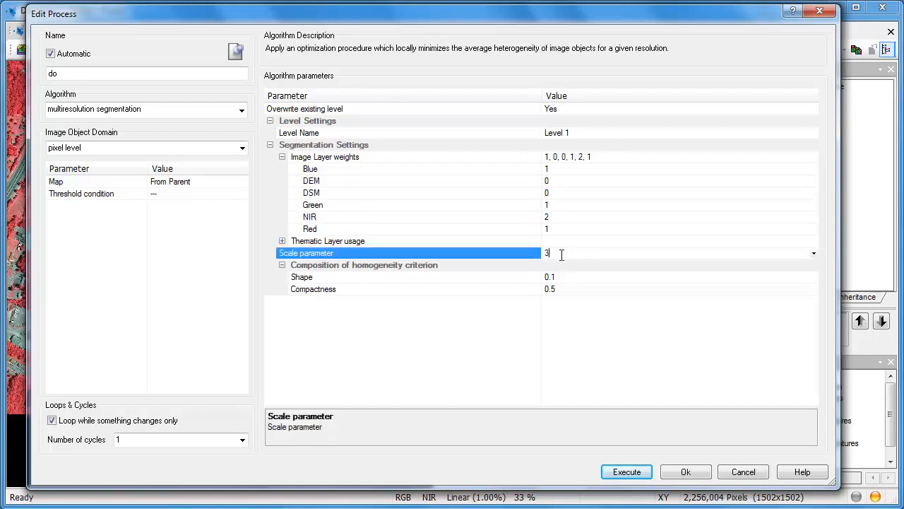
pyautogui.write('30')
pyautogui.click(561, 276)
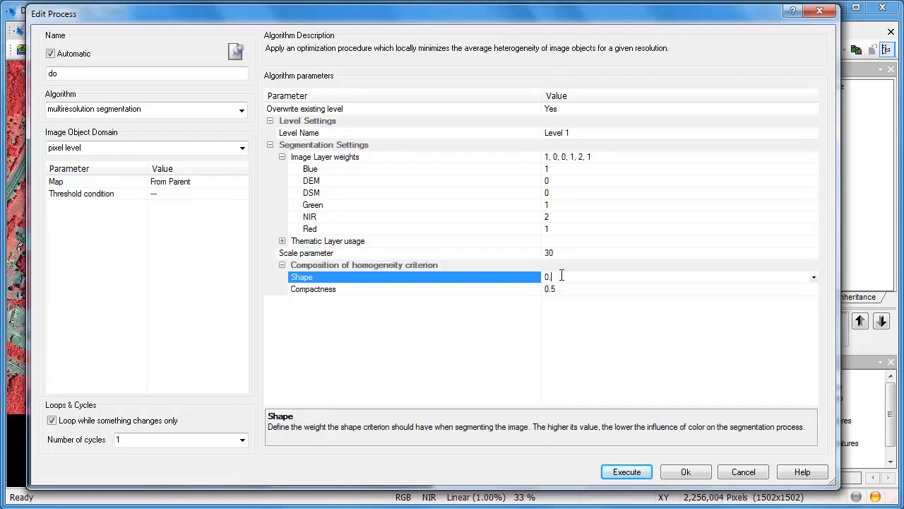
pyautogui.click(627, 472)
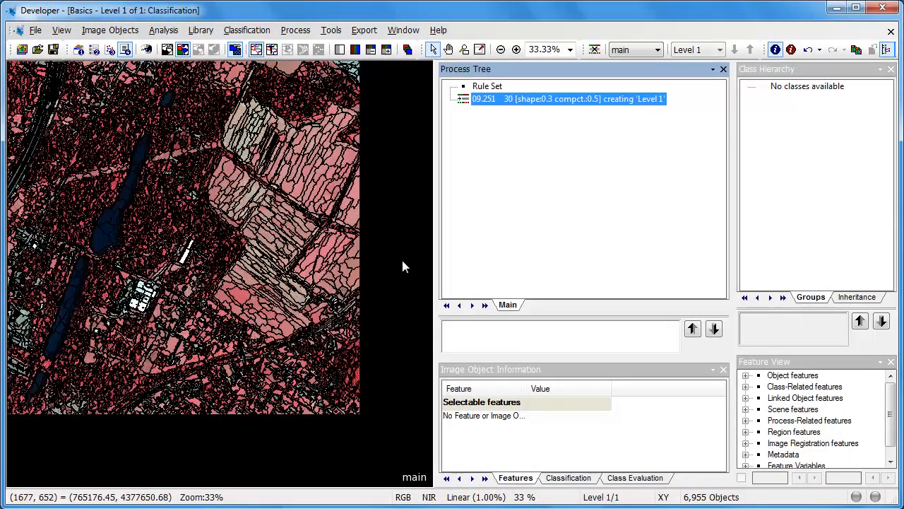
# Inspect the segmentation around the long white building and select the building's larger image object.
pyautogui.click(517, 49)
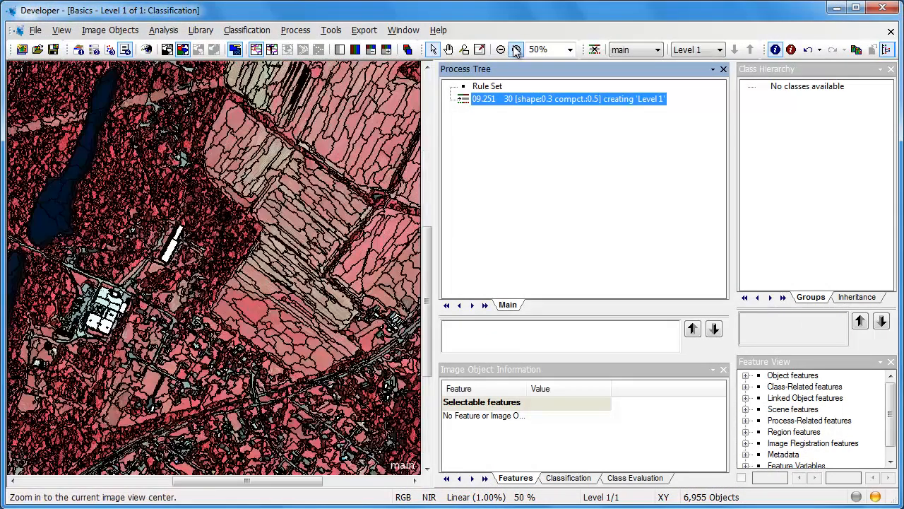
pyautogui.click(516, 49)
pyautogui.click(516, 49)
pyautogui.click(447, 49)
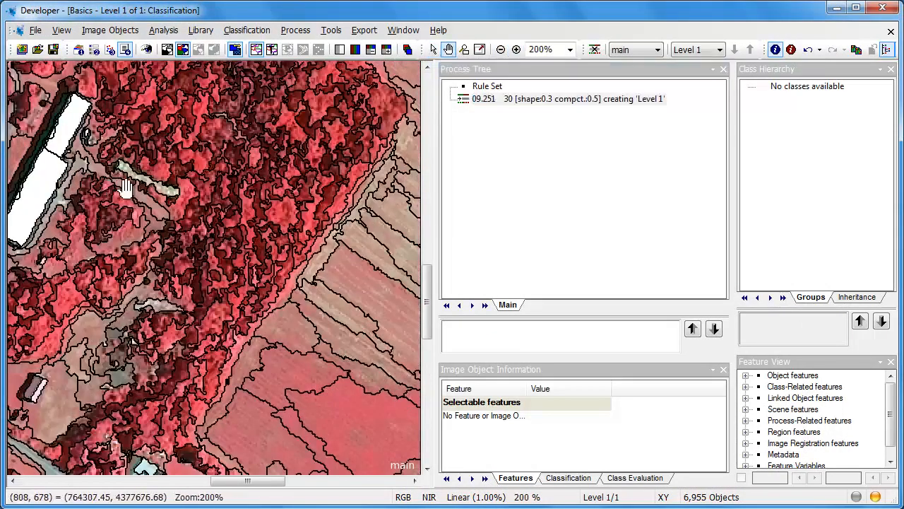
pyautogui.moveTo(125, 178); pyautogui.dragTo(305, 198)
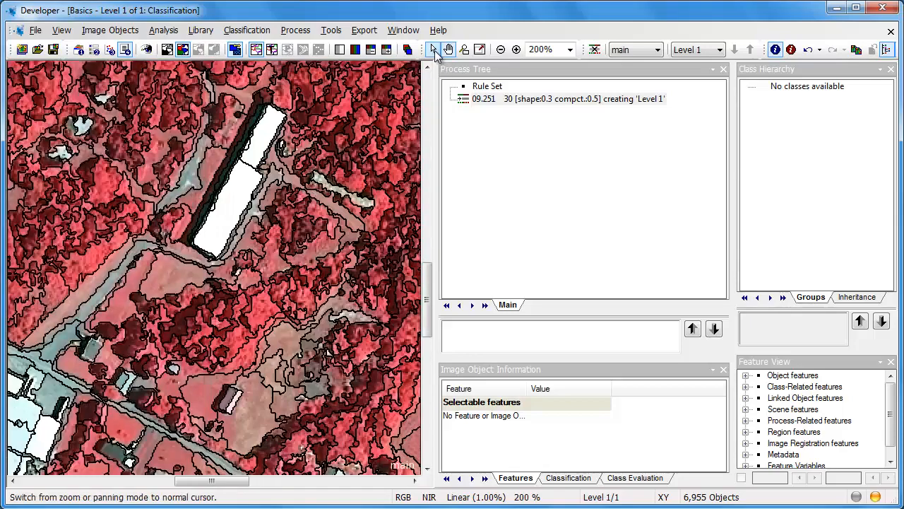
pyautogui.click(434, 49)
pyautogui.click(237, 211)
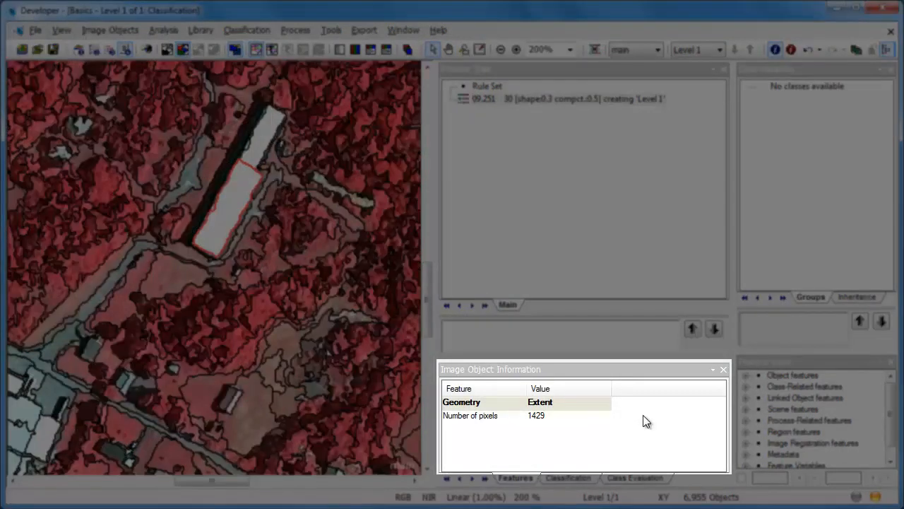
# Add the mean layer values of NIR, DEM and DSM to the features displayed in Image Object Information.
pyautogui.rightClick(643, 418)
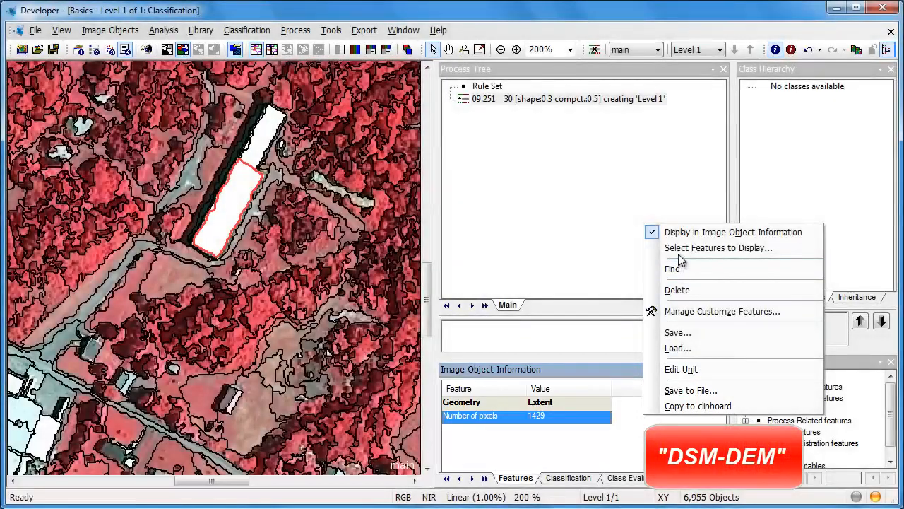
pyautogui.click(682, 254)
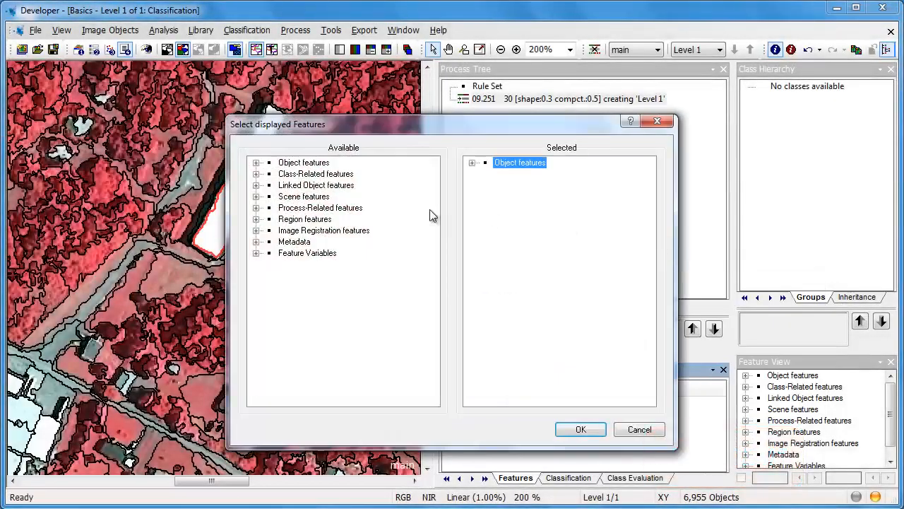
pyautogui.click(258, 165)
pyautogui.click(256, 163)
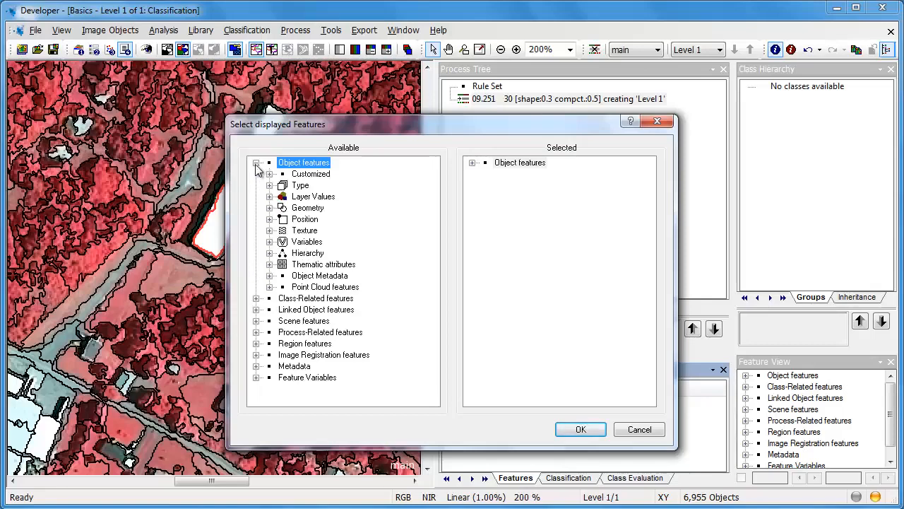
pyautogui.click(269, 196)
pyautogui.click(282, 208)
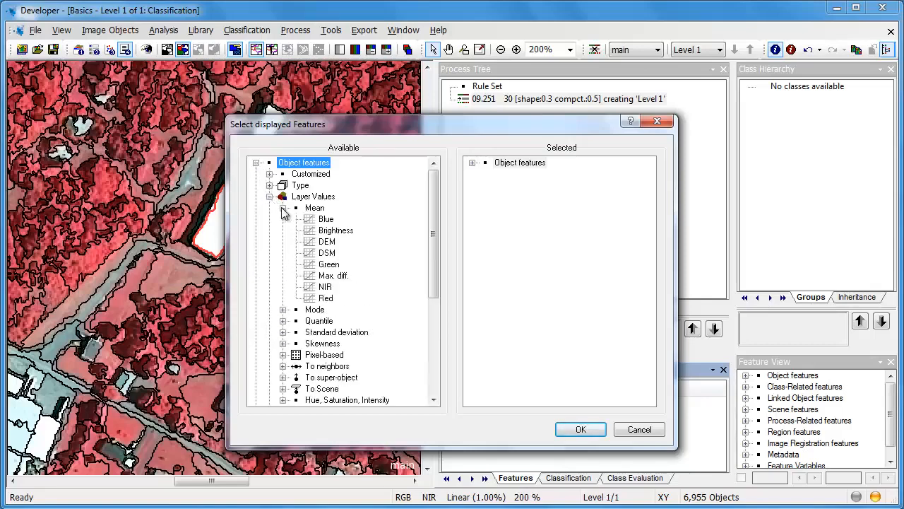
pyautogui.doubleClick(325, 287)
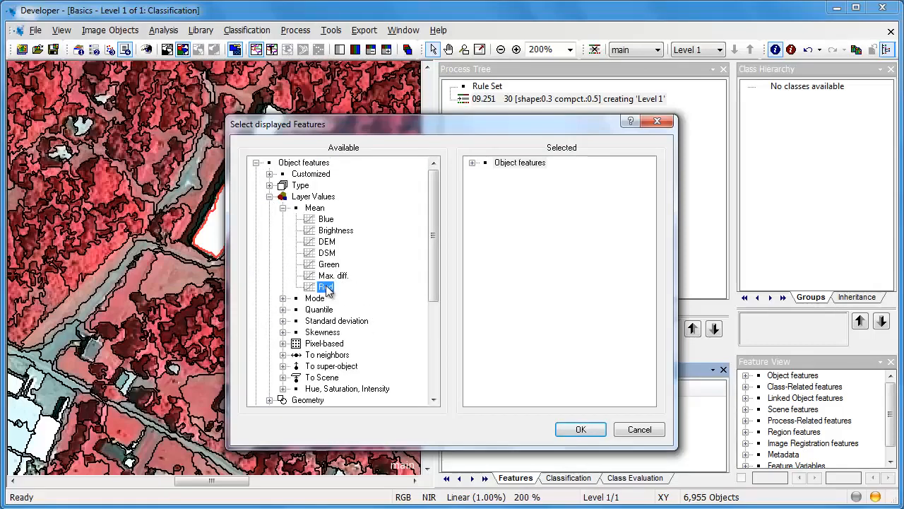
pyautogui.doubleClick(327, 241)
pyautogui.doubleClick(328, 241)
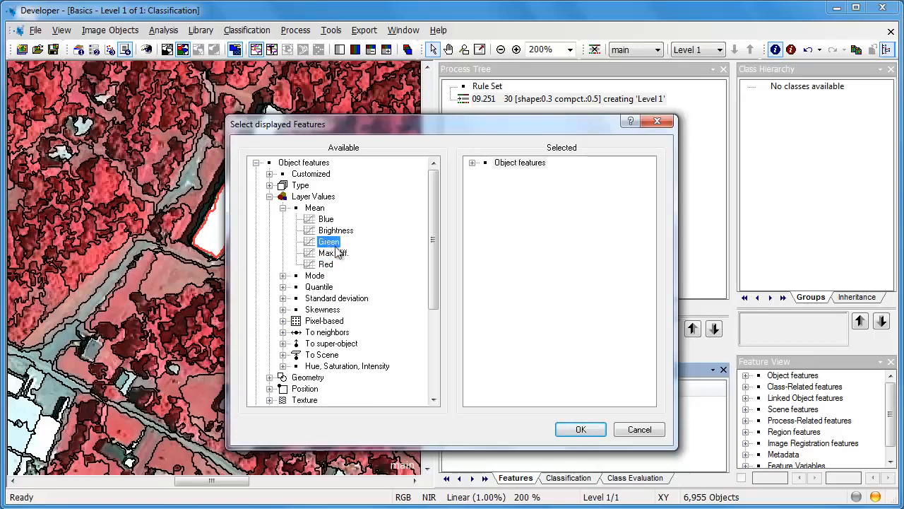
pyautogui.click(580, 428)
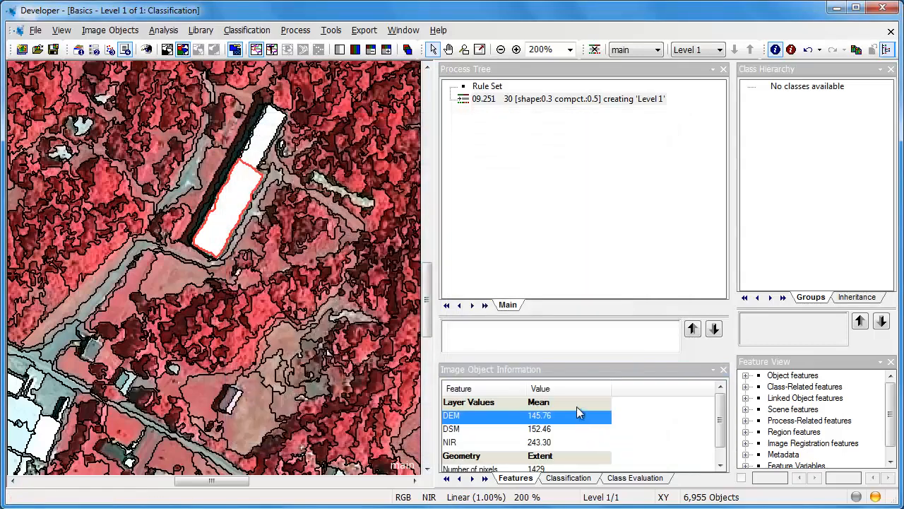
# Enlarge the Image Object Information area and compare the feature values of the white building with the open ground beside it.
pyautogui.moveTo(573, 359); pyautogui.dragTo(571, 290)
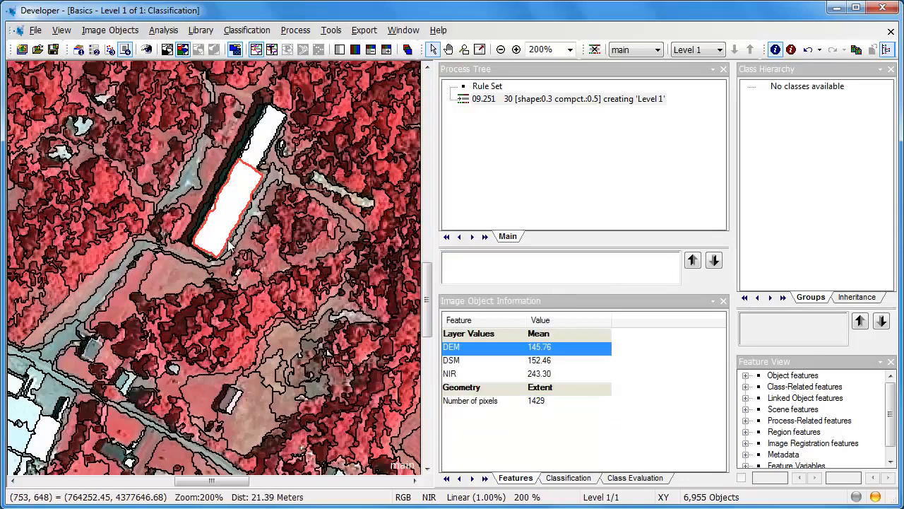
pyautogui.click(182, 278)
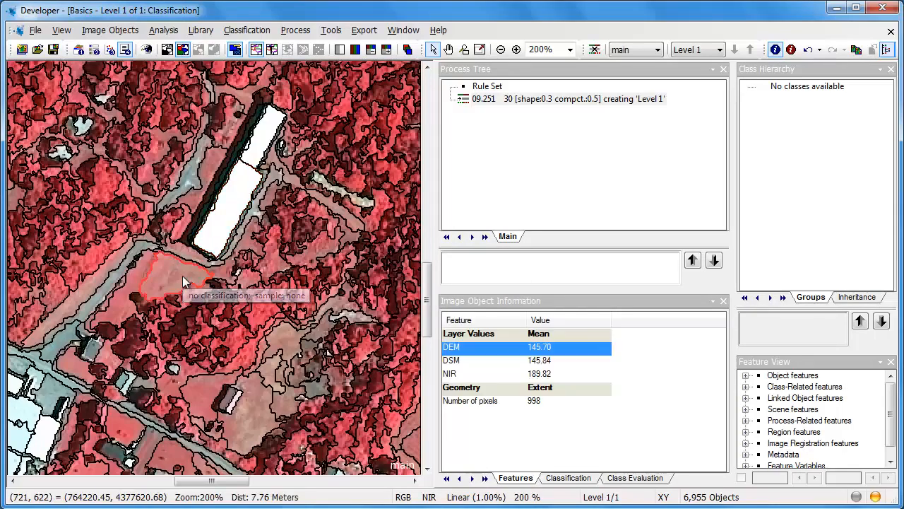
pyautogui.click(218, 242)
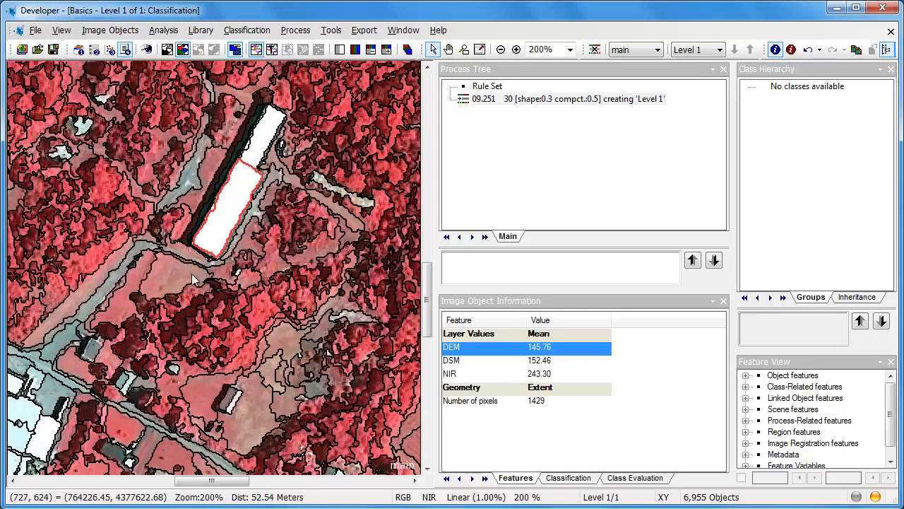
pyautogui.click(191, 273)
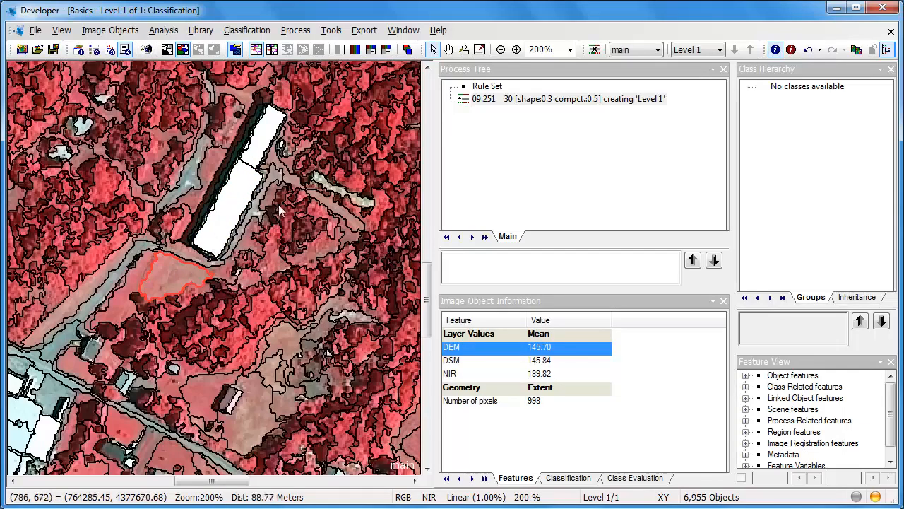
# Nest the segmentation process under Rule Set and append a process after it using the layer arithmetics algorithm.
pyautogui.moveTo(475, 104); pyautogui.dragTo(488, 92)
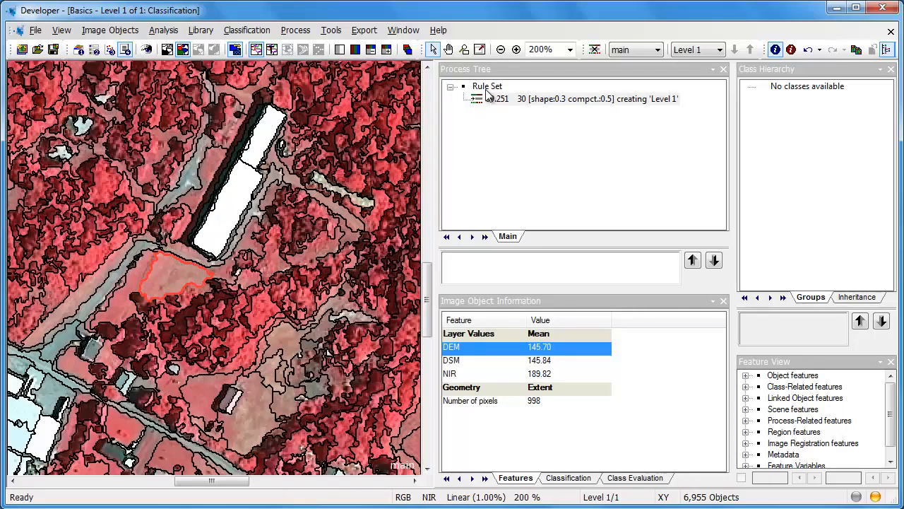
pyautogui.click(483, 96)
pyautogui.rightClick(483, 97)
pyautogui.click(505, 156)
pyautogui.click(242, 109)
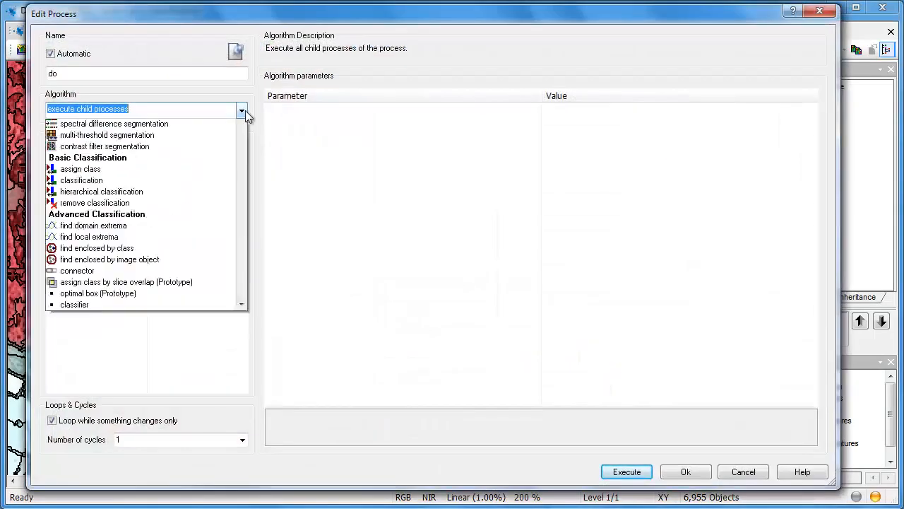
pyautogui.moveTo(243, 129); pyautogui.dragTo(234, 262)
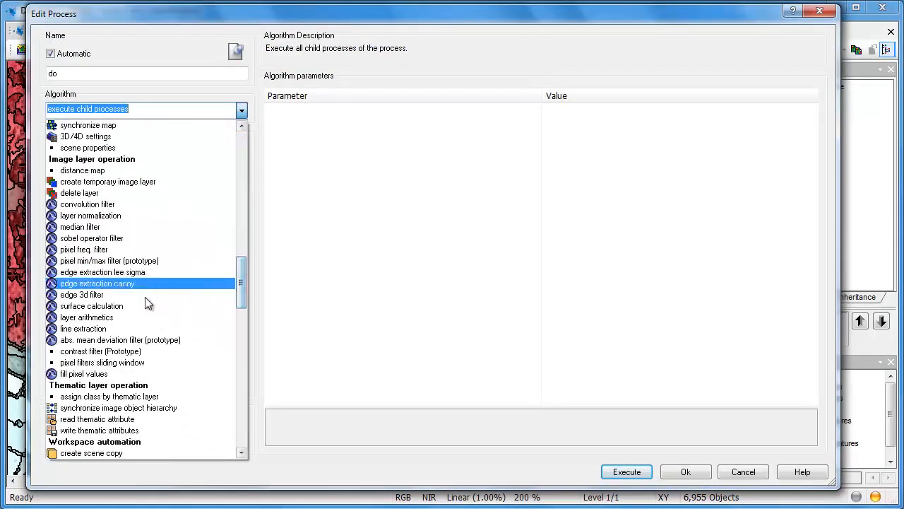
pyautogui.click(124, 314)
# Set the output layer to nDSM, output value to "DSM-DEM" and output layer type to 32Bit float, and execute the layer arithmetics.
pyautogui.click(619, 156)
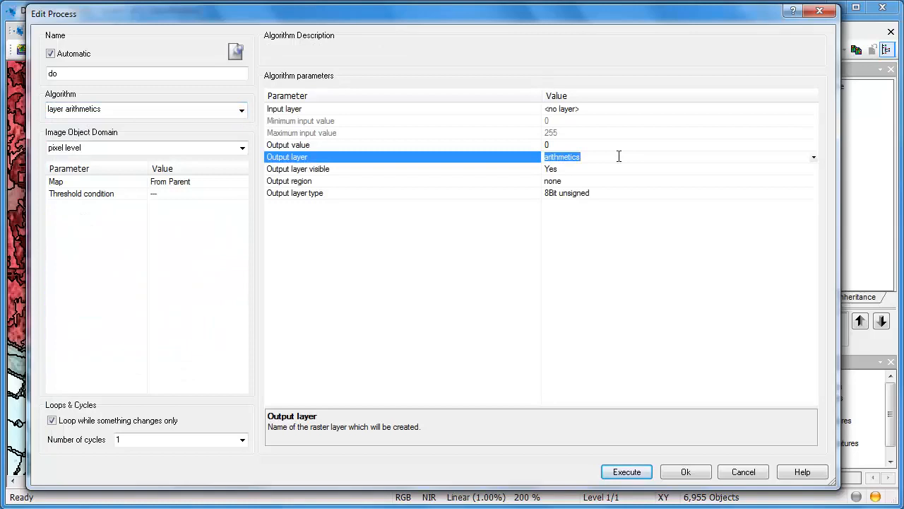
pyautogui.write('nDSM')
pyautogui.click(591, 145)
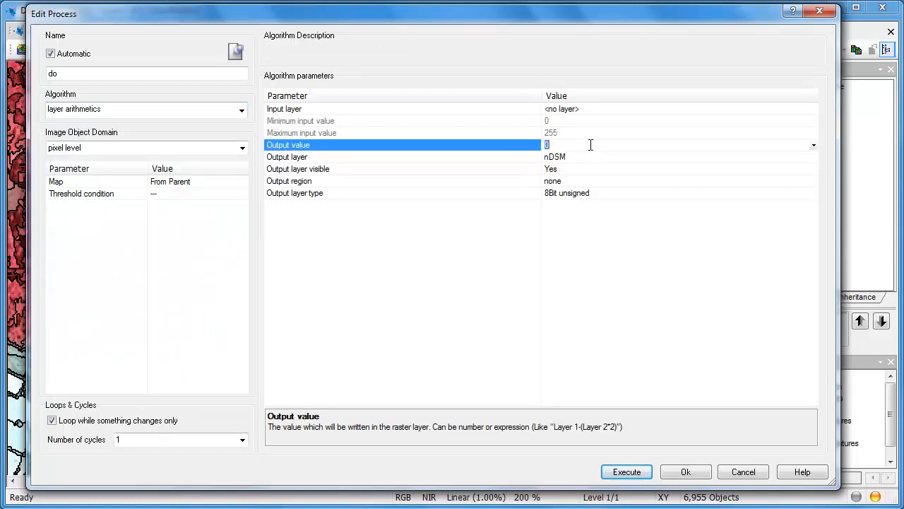
pyautogui.write('"DSM-DEM')
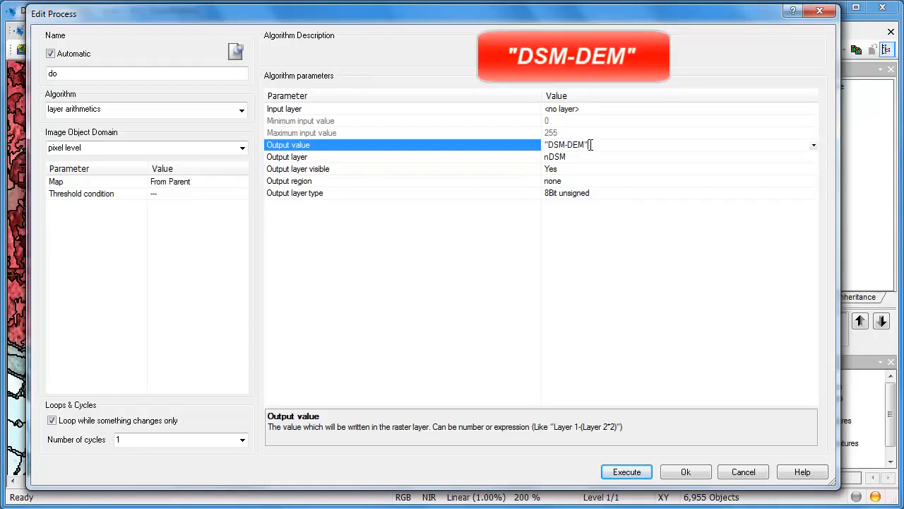
pyautogui.click(635, 195)
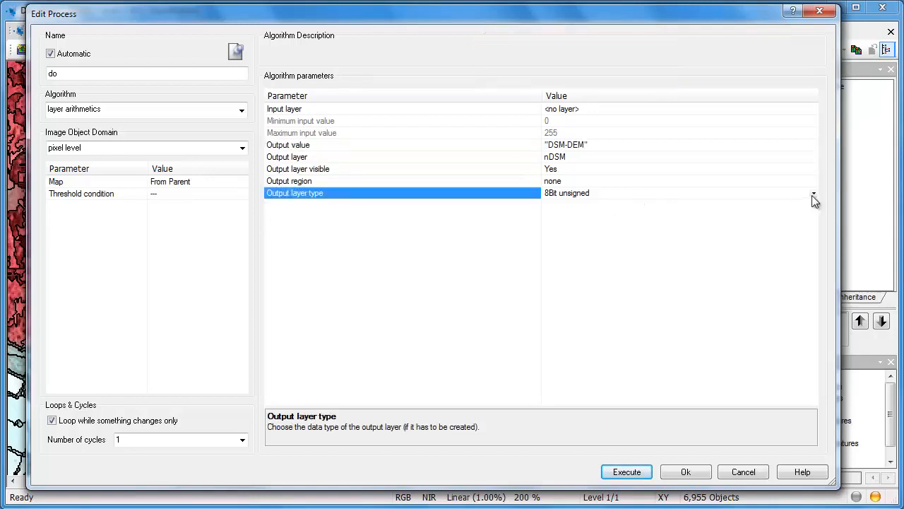
pyautogui.click(813, 194)
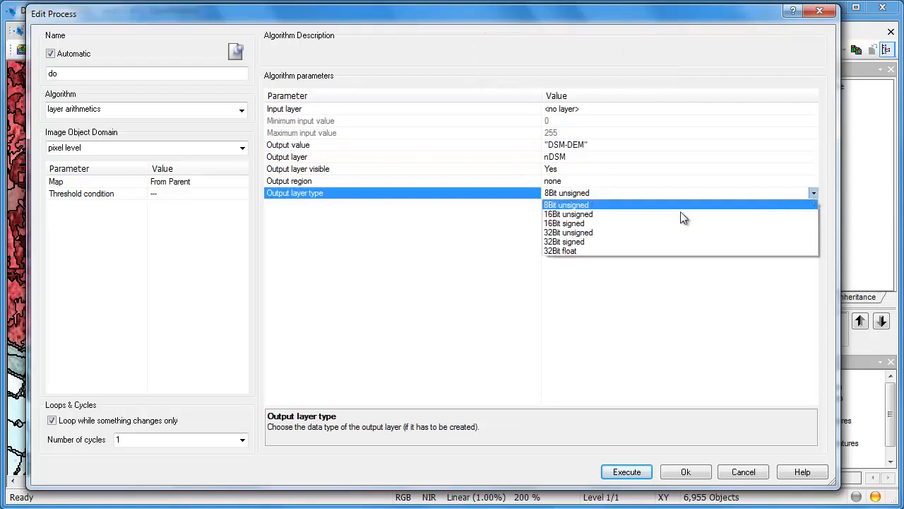
pyautogui.click(624, 251)
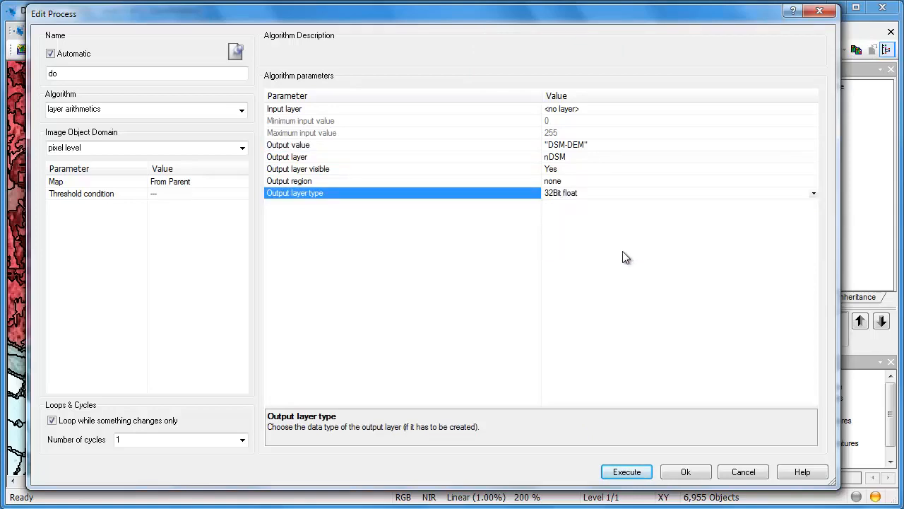
pyautogui.click(626, 469)
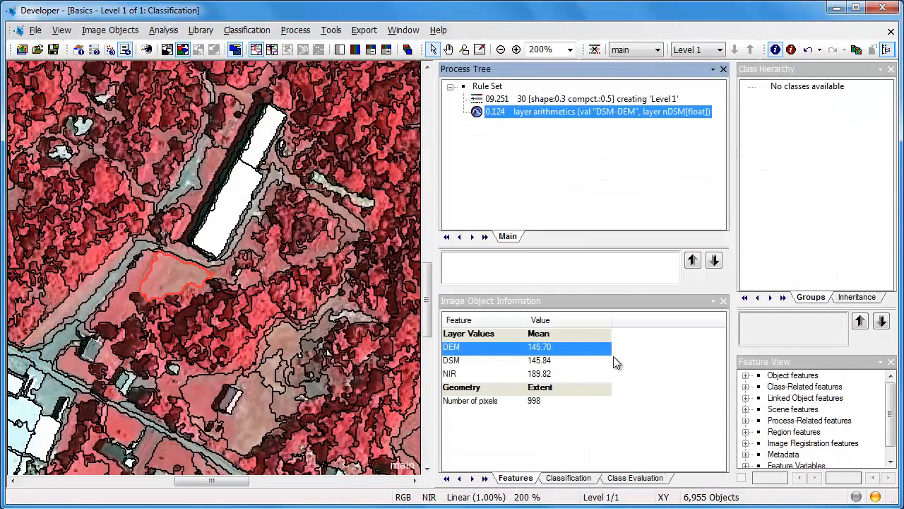
# Remove NIR, Red and Green from the image layer mix and display only the nDSM layer.
pyautogui.click(407, 49)
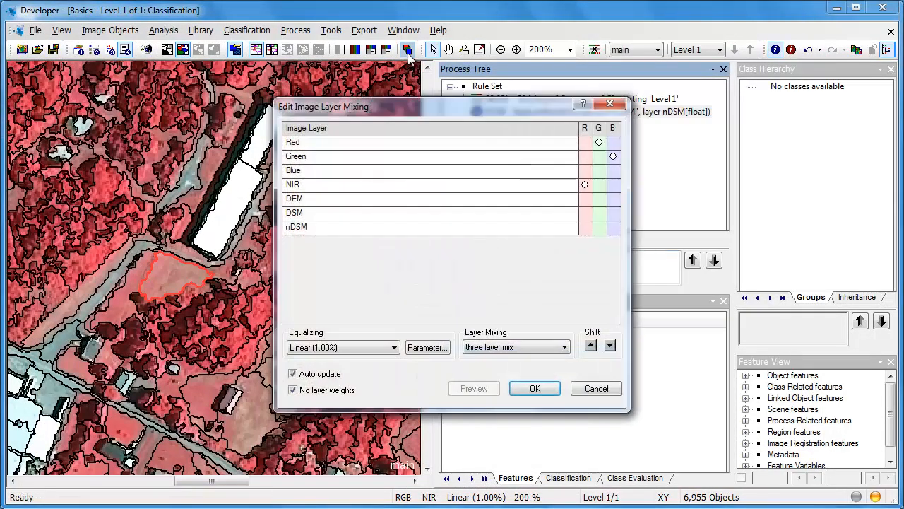
pyautogui.click(585, 185)
pyautogui.click(612, 158)
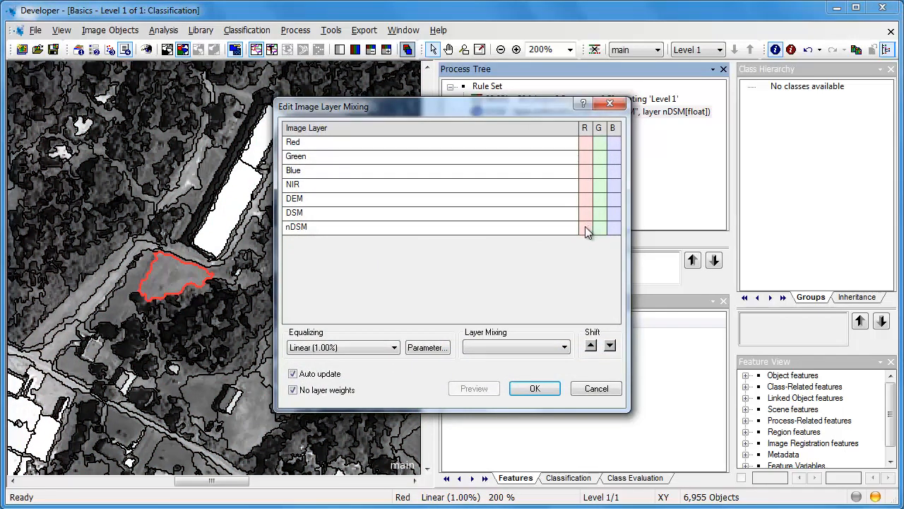
pyautogui.click(585, 228)
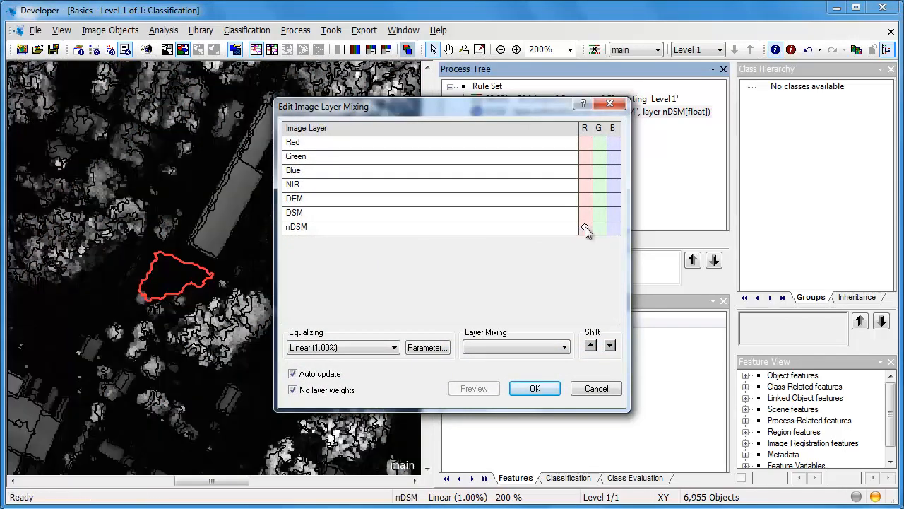
# Restore the false-color layer mix with NIR as red, Red as green and Green as blue, without nDSM.
pyautogui.click(585, 228)
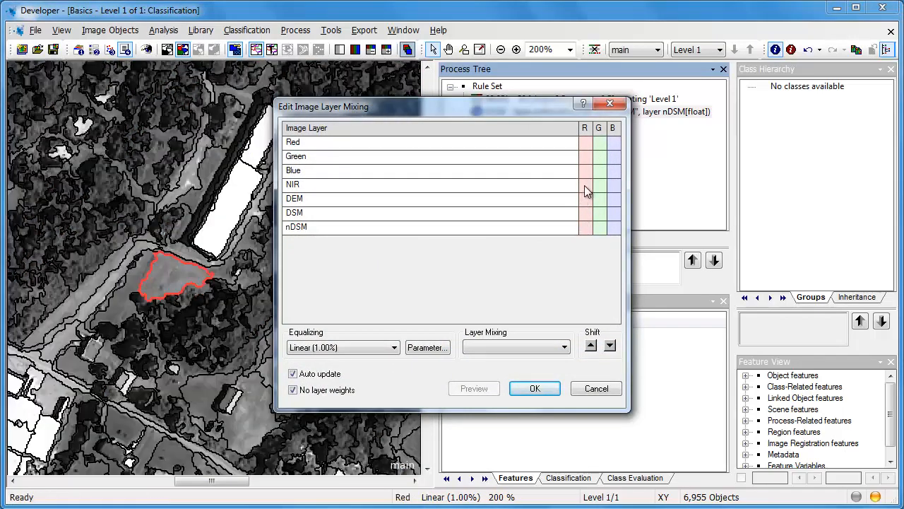
pyautogui.click(585, 184)
pyautogui.click(599, 142)
pyautogui.click(612, 156)
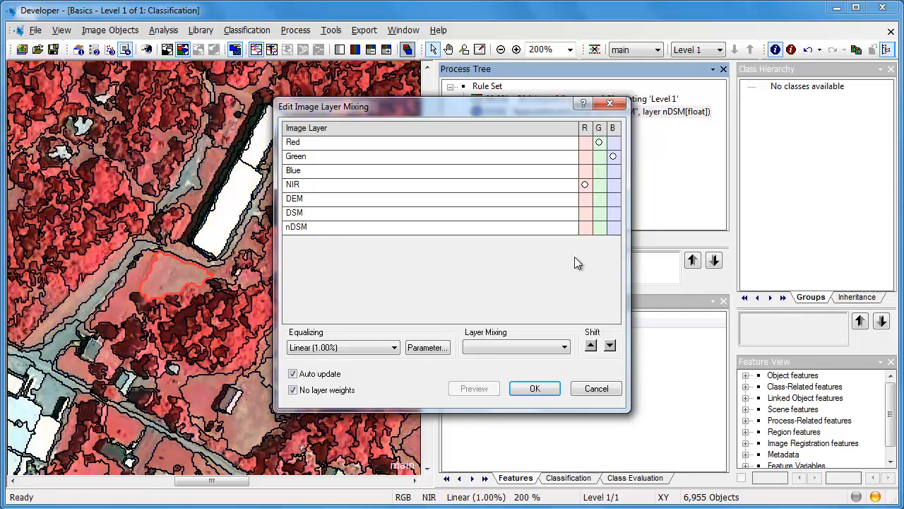
pyautogui.click(535, 389)
# Add the mean nDSM layer value to the features displayed in Image Object Information.
pyautogui.rightClick(643, 347)
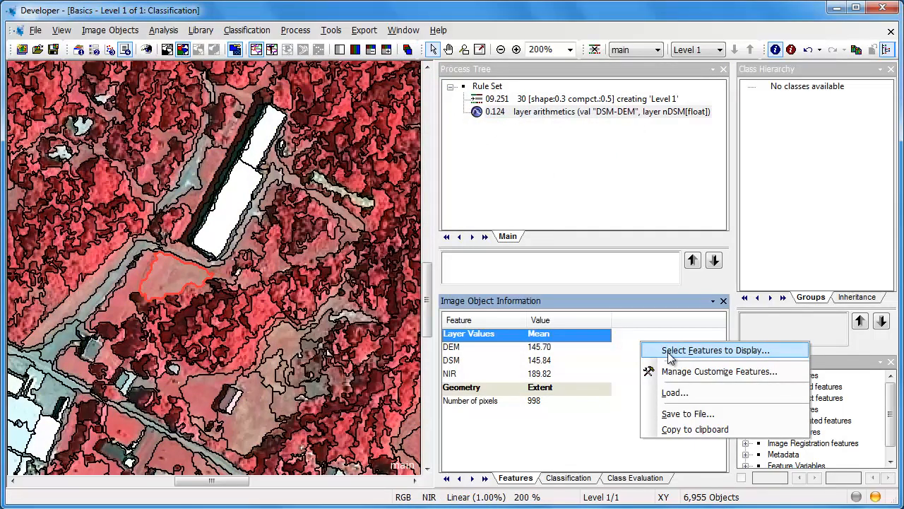
pyautogui.click(671, 351)
pyautogui.click(250, 177)
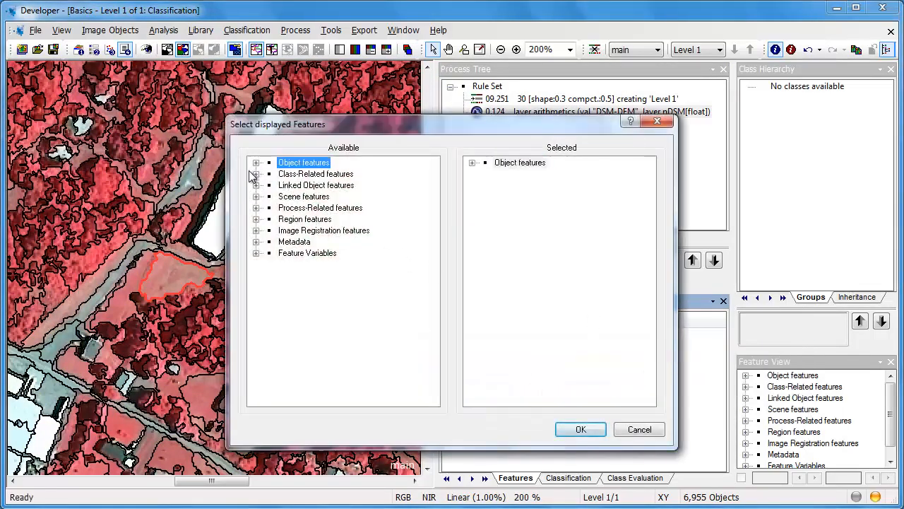
pyautogui.click(256, 162)
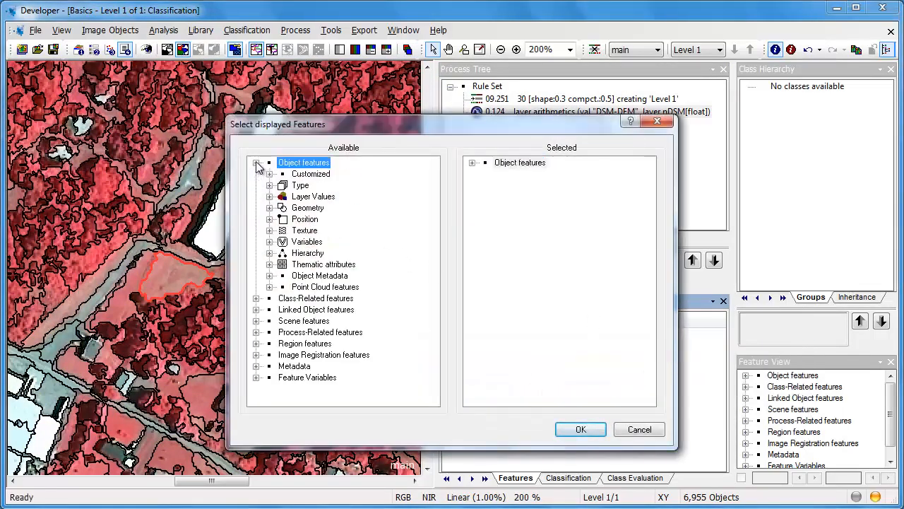
pyautogui.click(270, 197)
pyautogui.click(283, 208)
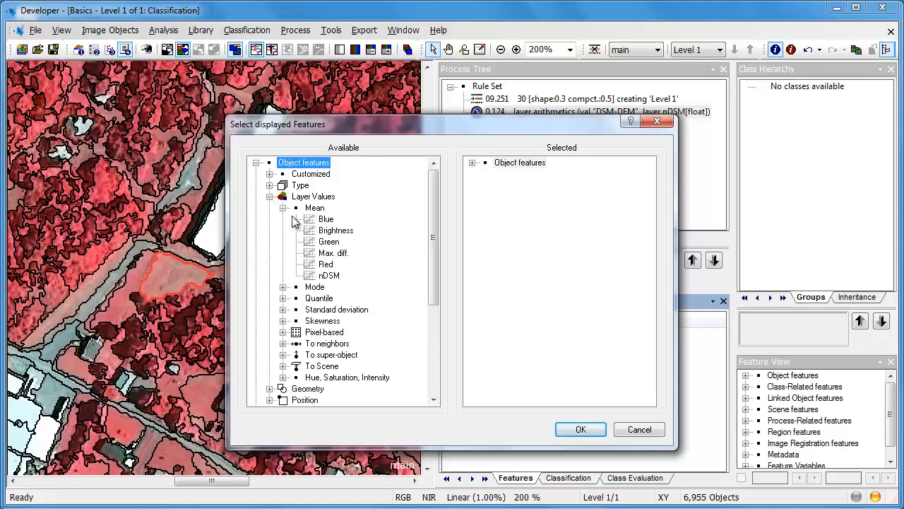
pyautogui.doubleClick(329, 275)
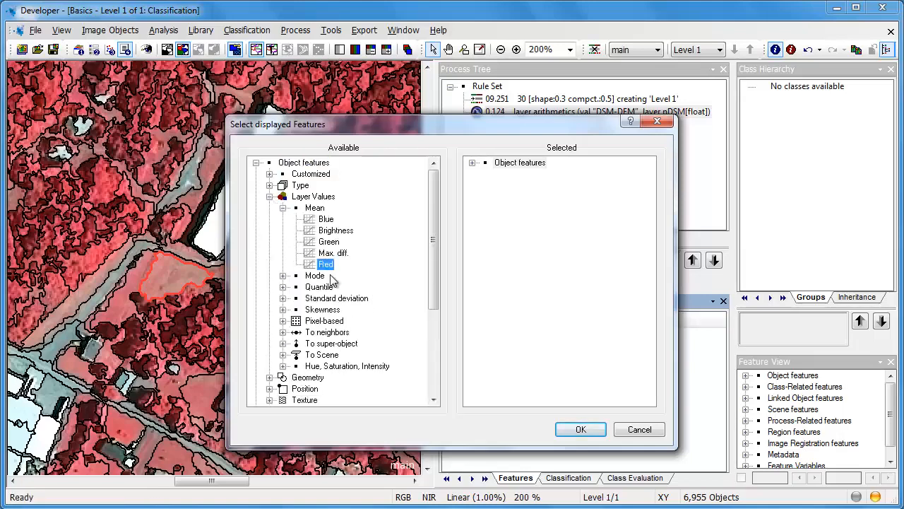
pyautogui.click(581, 429)
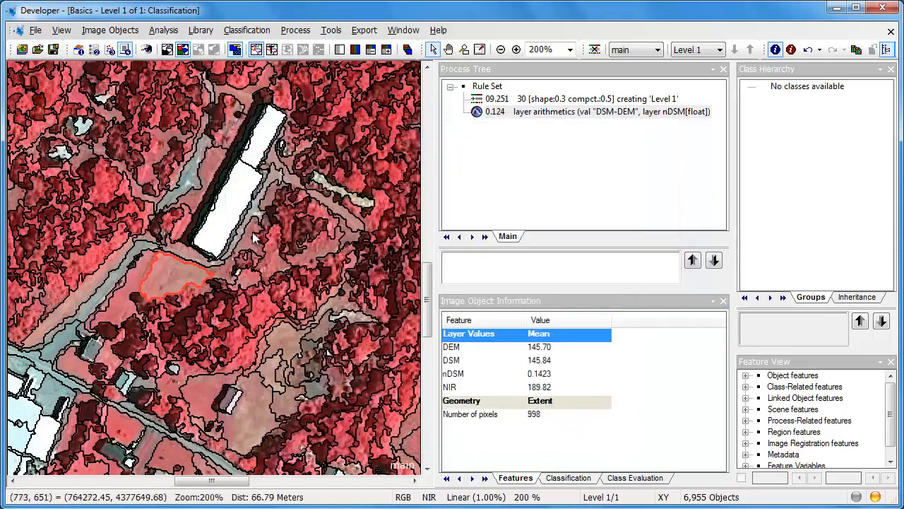
# Examine the mean nDSM values of the large white building, roads, trees and open ground objects.
pyautogui.click(229, 217)
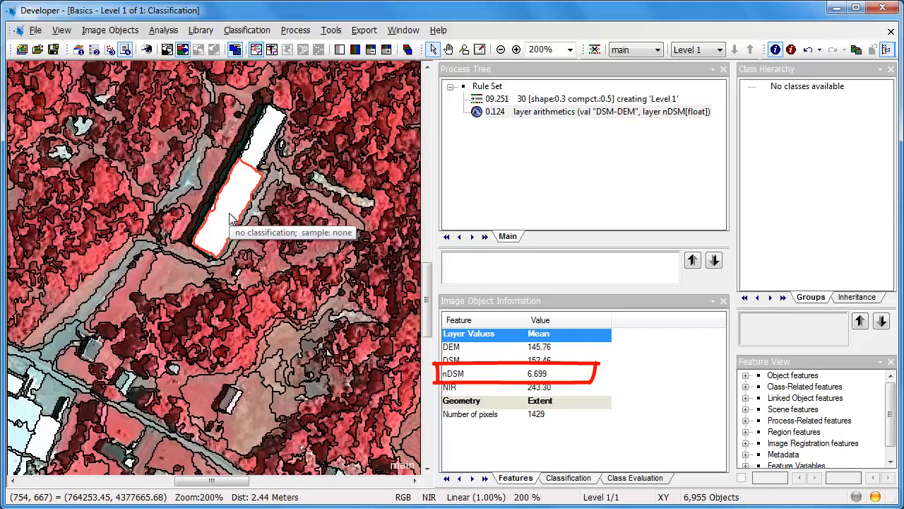
pyautogui.click(106, 285)
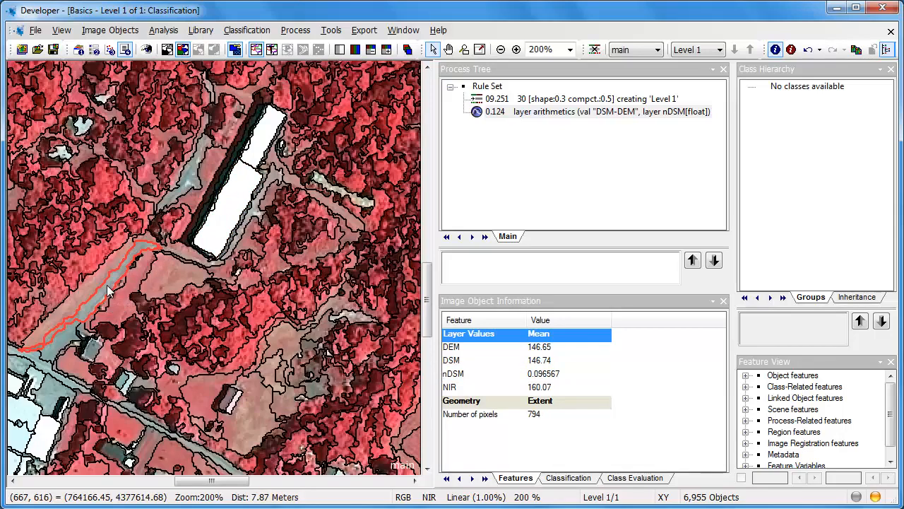
pyautogui.click(257, 310)
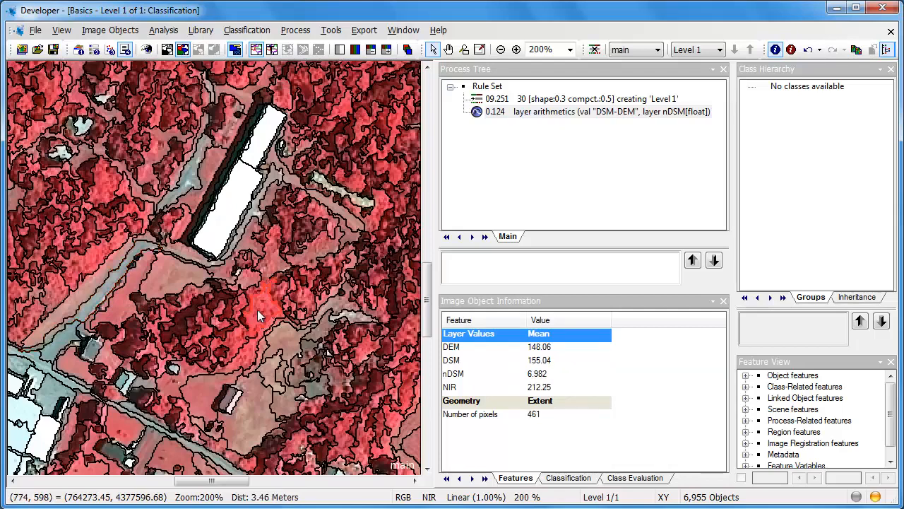
pyautogui.click(259, 388)
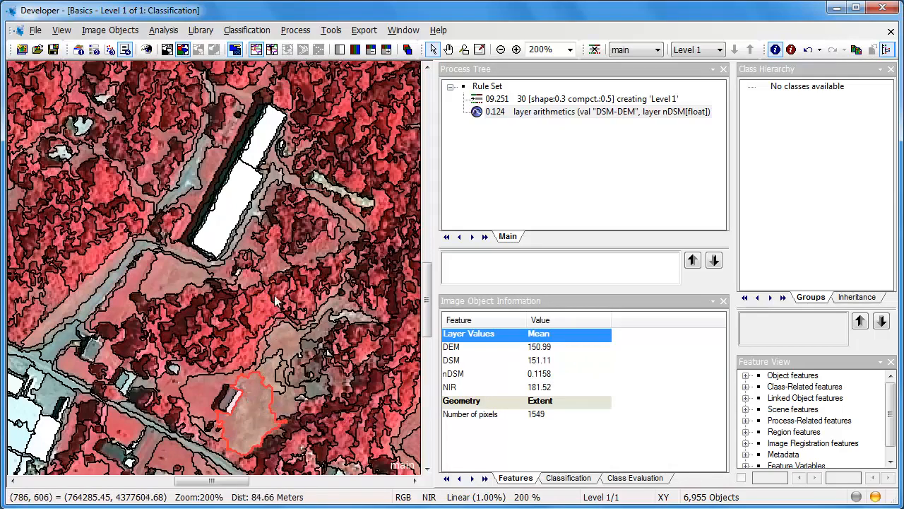
pyautogui.click(286, 271)
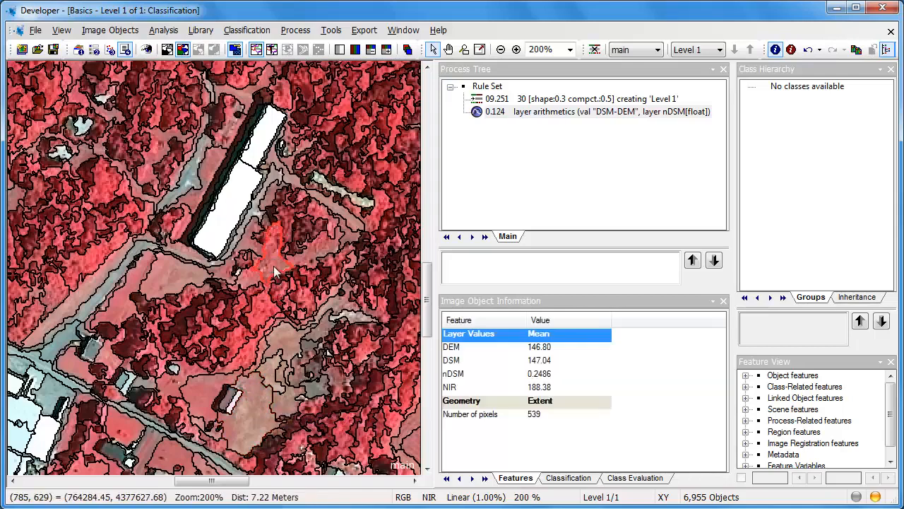
pyautogui.click(371, 212)
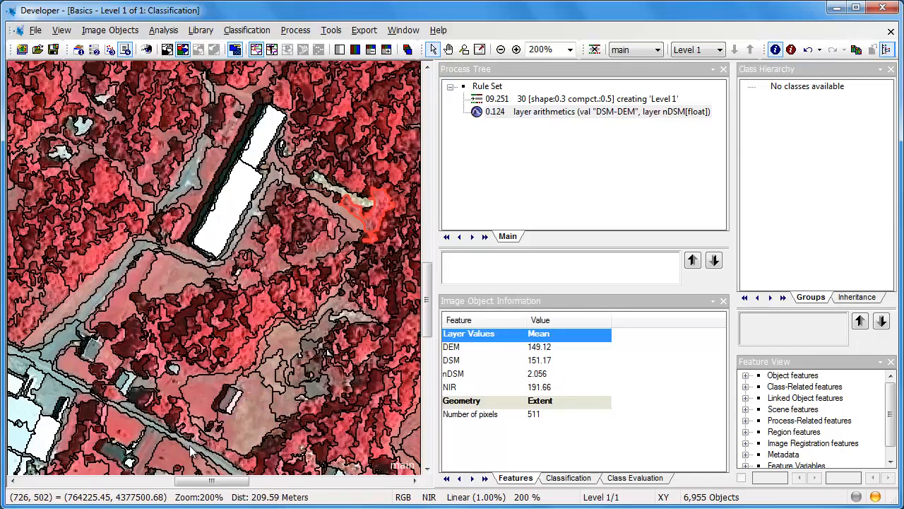
pyautogui.click(189, 445)
# Add a new customized arithmetic feature and name it NDVI.
pyautogui.click(331, 30)
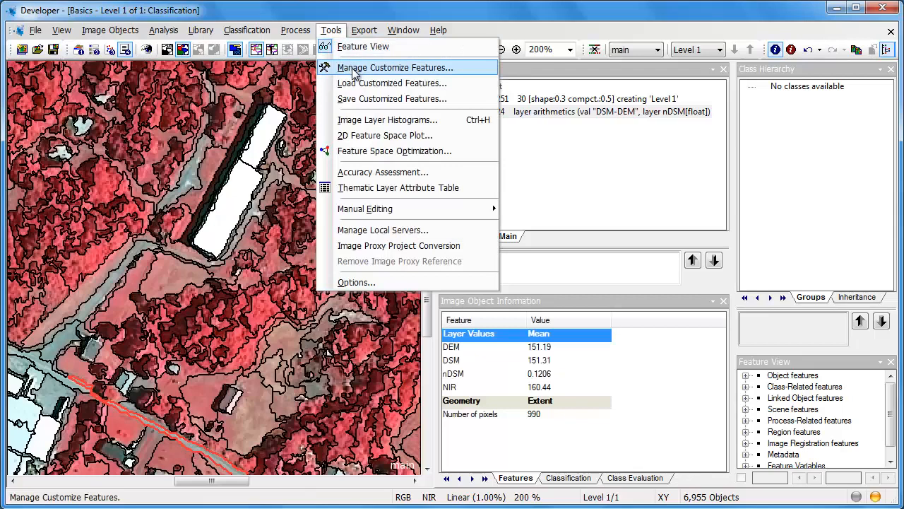
pyautogui.click(354, 68)
pyautogui.click(260, 422)
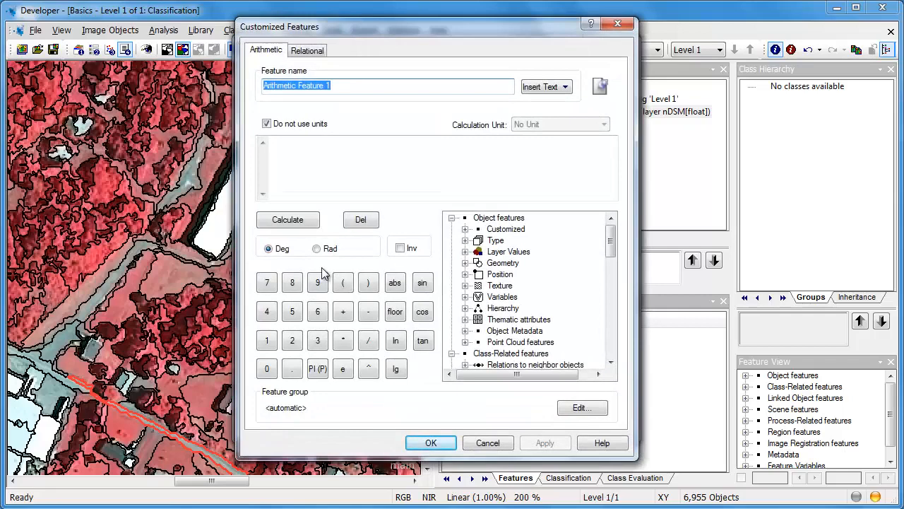
pyautogui.write('NDVI')
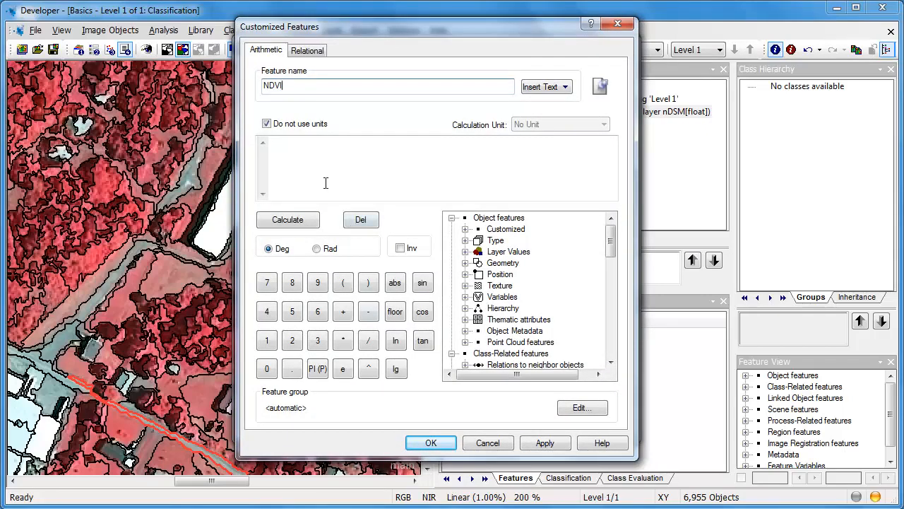
# Build the numerator of the NDVI formula as ([Mean NIR]-[Mean Red]).
pyautogui.click(318, 158)
pyautogui.click(343, 283)
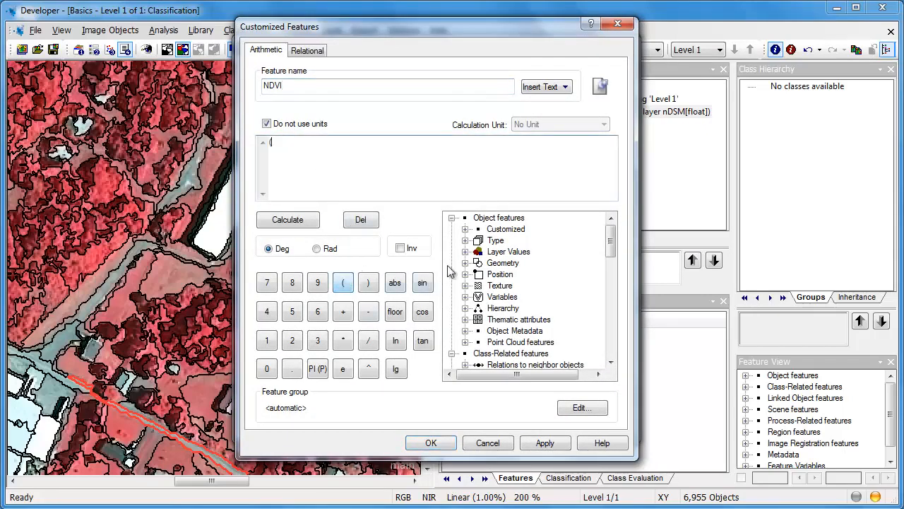
pyautogui.click(465, 252)
pyautogui.click(478, 252)
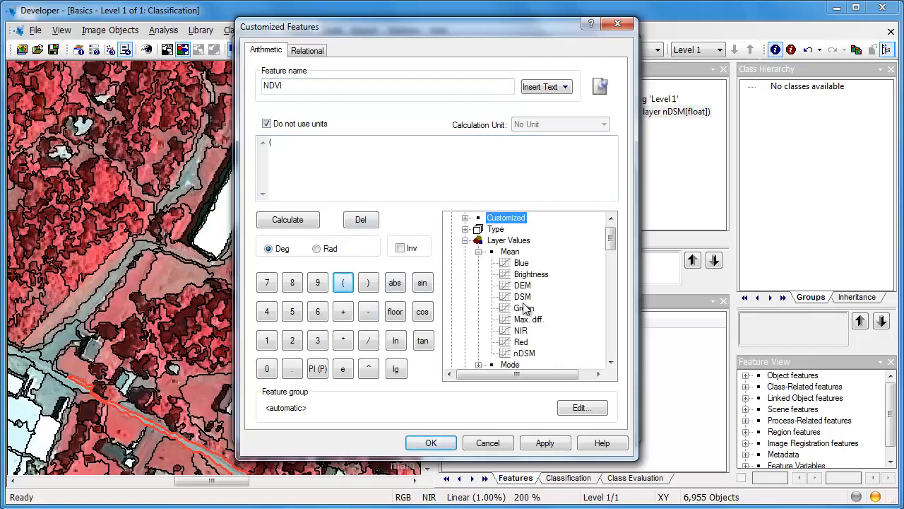
pyautogui.doubleClick(523, 333)
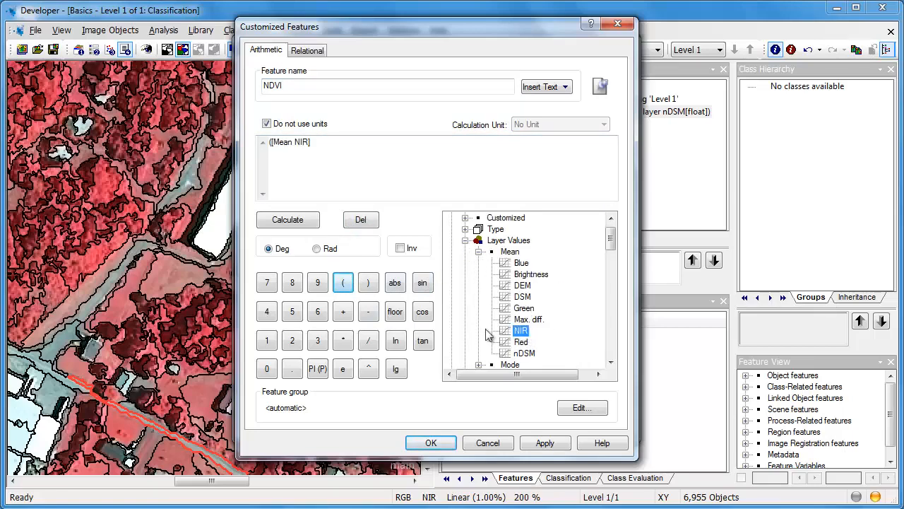
pyautogui.click(370, 316)
pyautogui.doubleClick(520, 342)
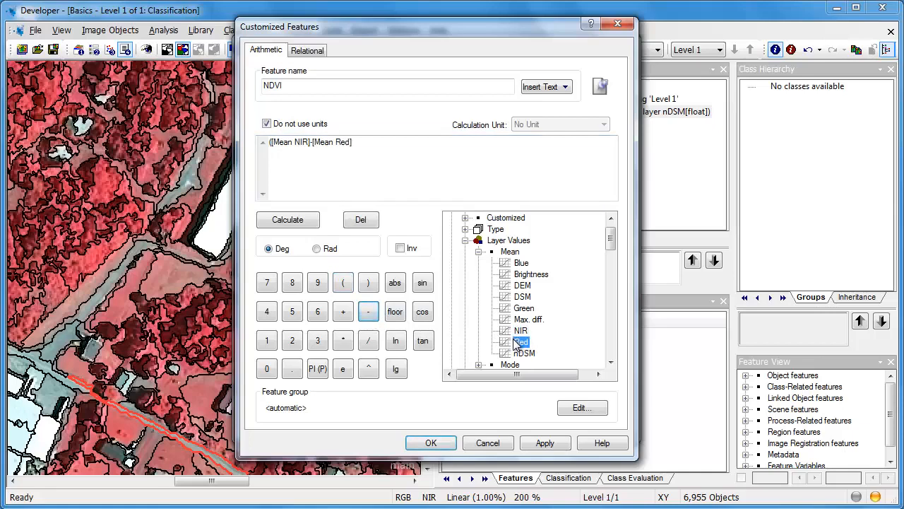
pyautogui.click(368, 283)
# Complete the NDVI formula with the divisor /([Mean NIR]+[Mean Red]) and save the customized feature.
pyautogui.click(368, 340)
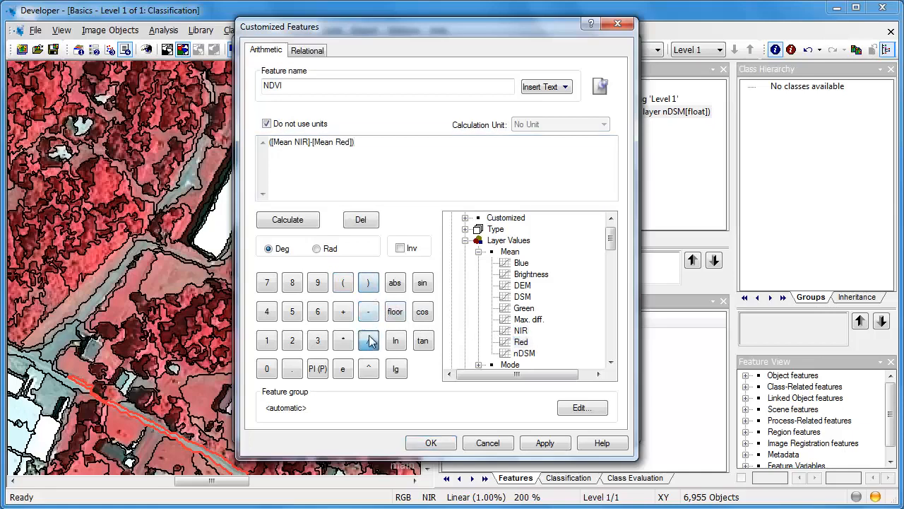
pyautogui.click(344, 282)
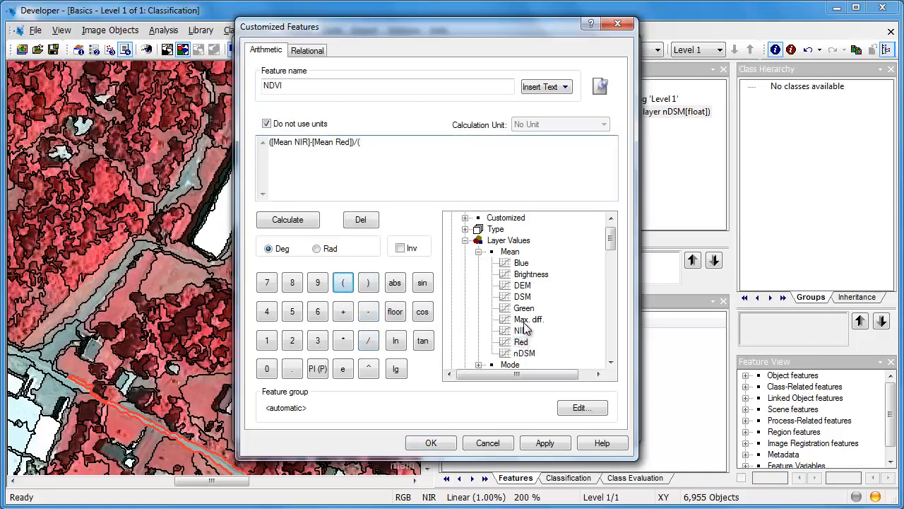
pyautogui.doubleClick(520, 331)
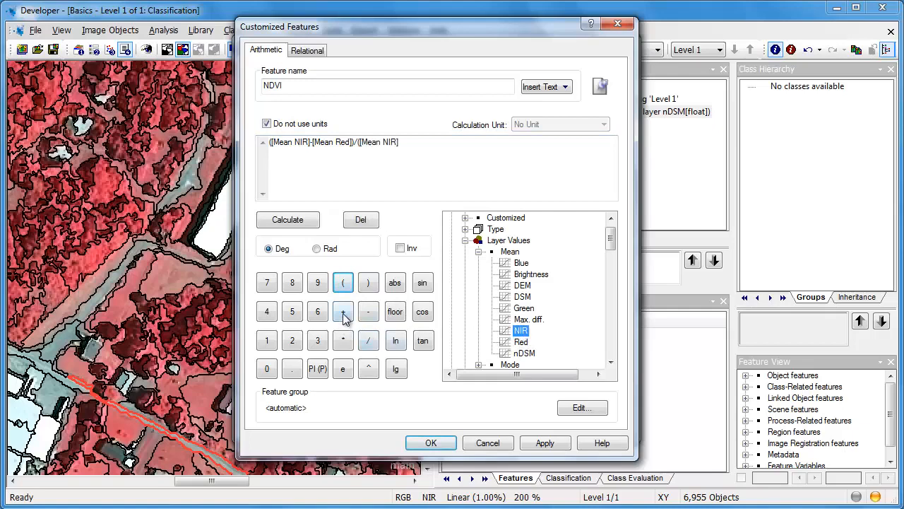
pyautogui.click(343, 312)
pyautogui.doubleClick(521, 342)
pyautogui.click(368, 282)
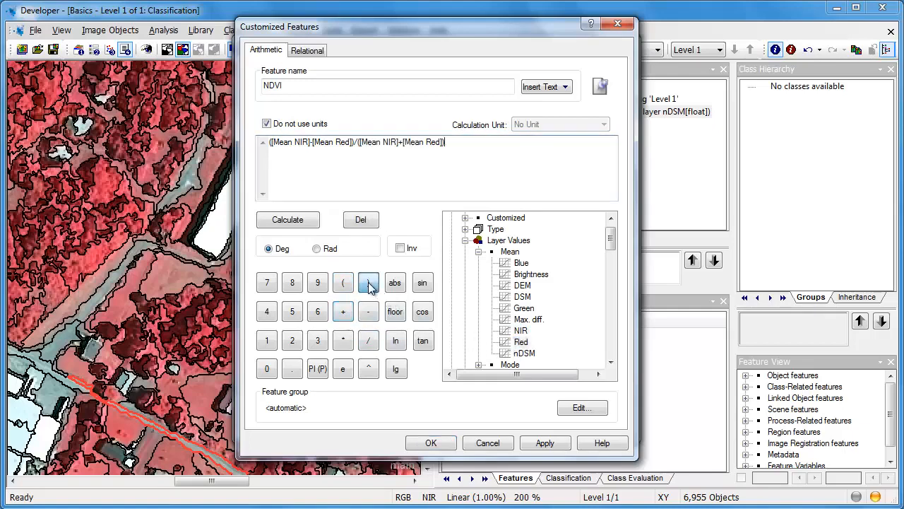
pyautogui.click(431, 443)
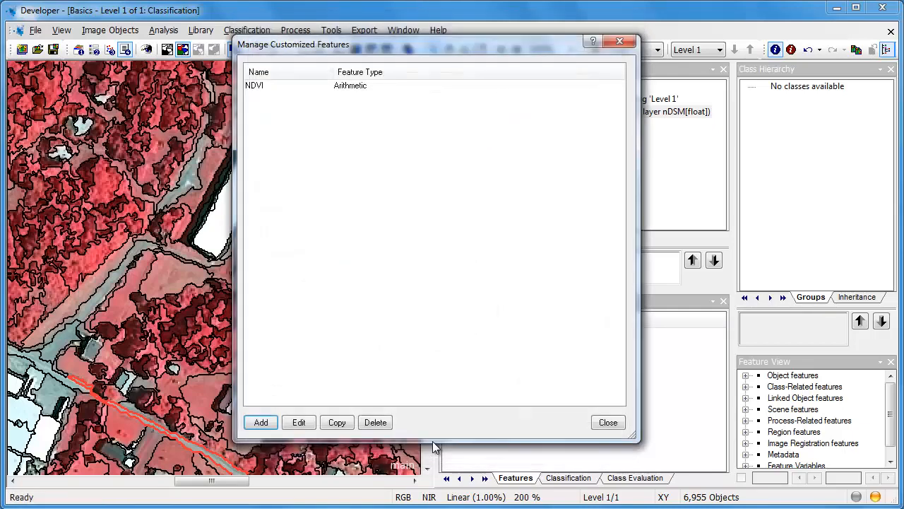
pyautogui.click(607, 423)
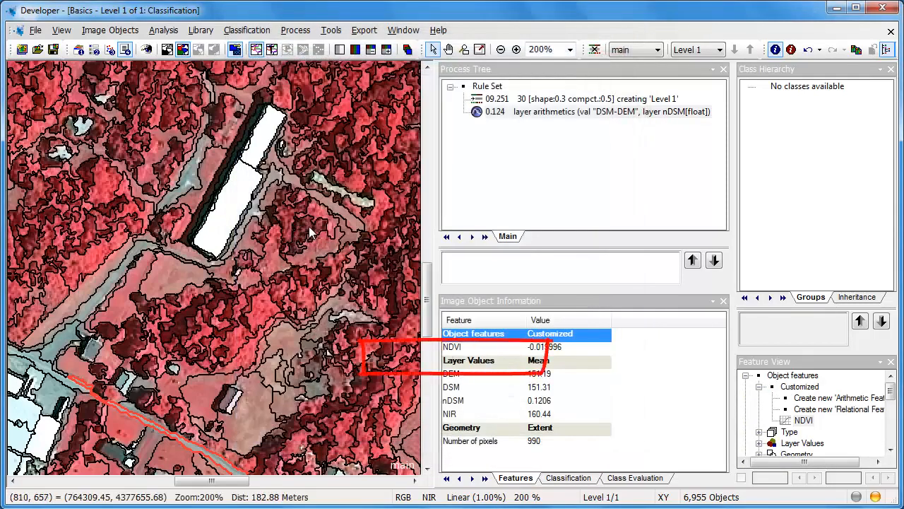
# Compare the NDVI values of tree objects with those of the large white building and the road.
pyautogui.click(309, 227)
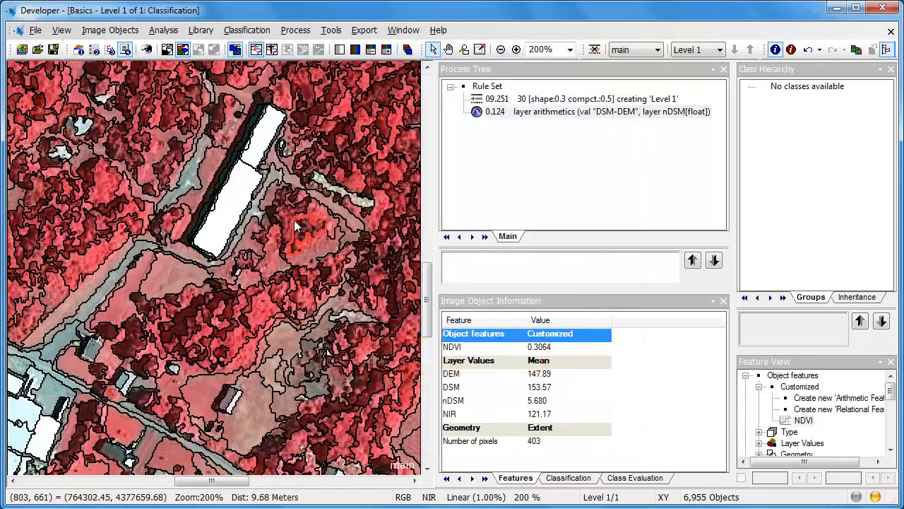
pyautogui.click(285, 212)
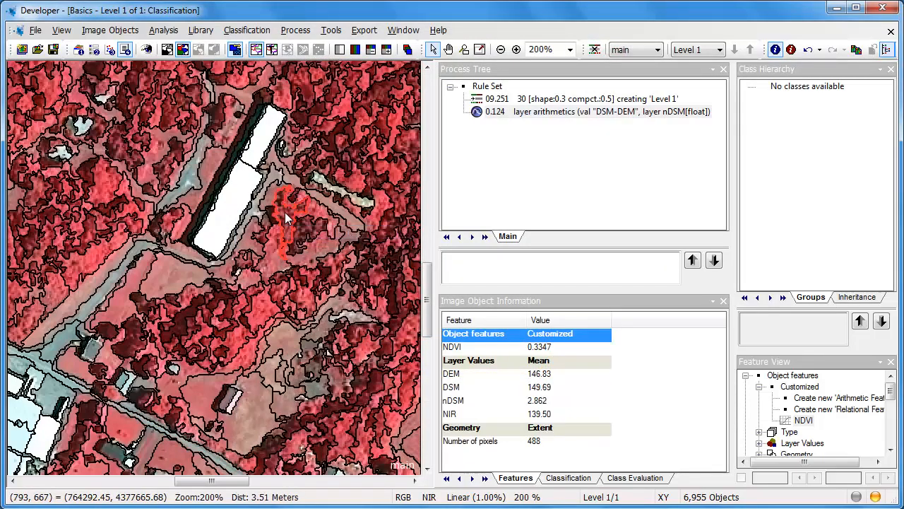
pyautogui.click(230, 216)
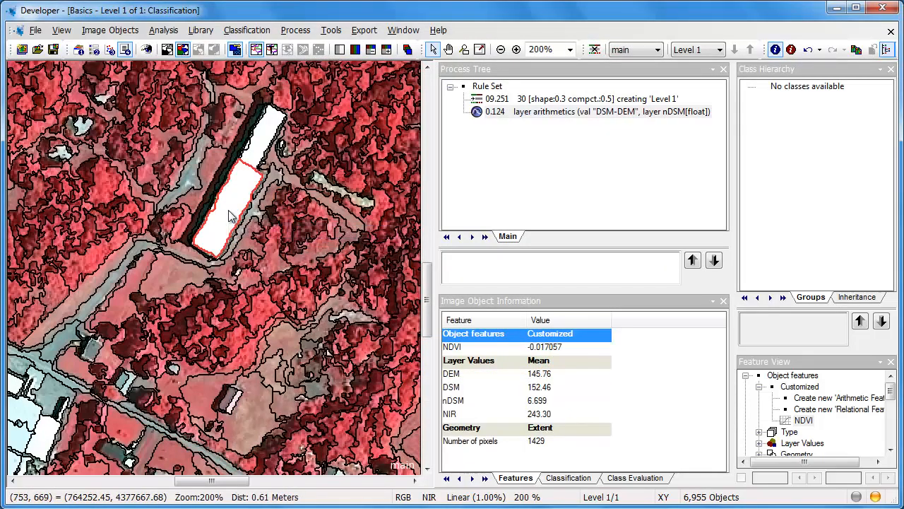
pyautogui.click(144, 256)
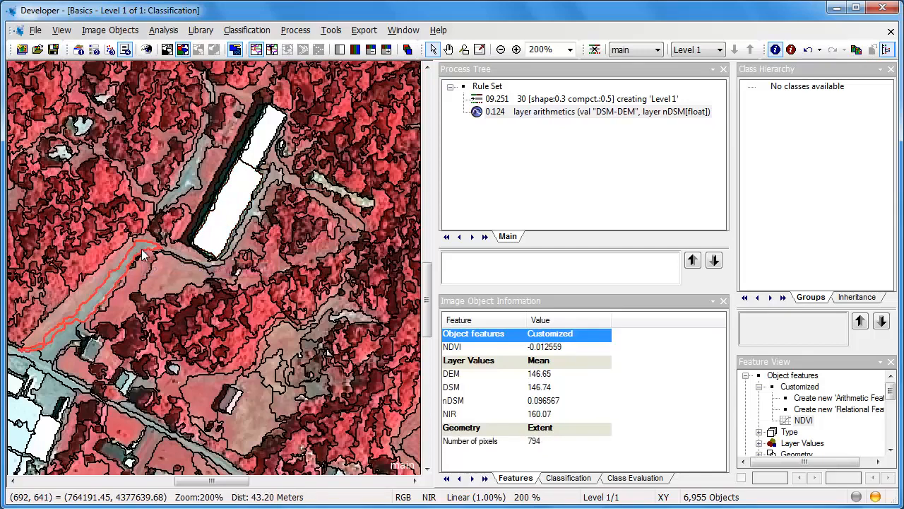
pyautogui.click(85, 230)
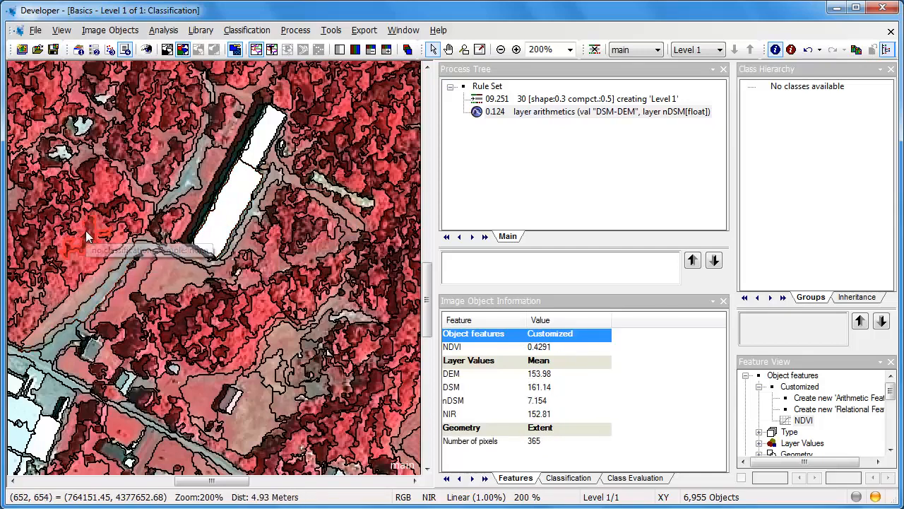
pyautogui.click(101, 188)
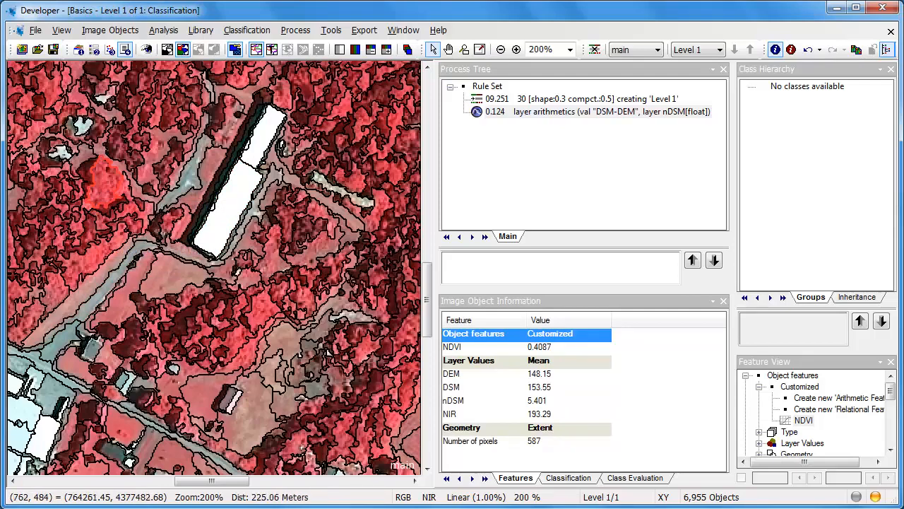
# Insert a delete image object level process for Level 1 at the start of the rule set without executing it.
pyautogui.rightClick(488, 86)
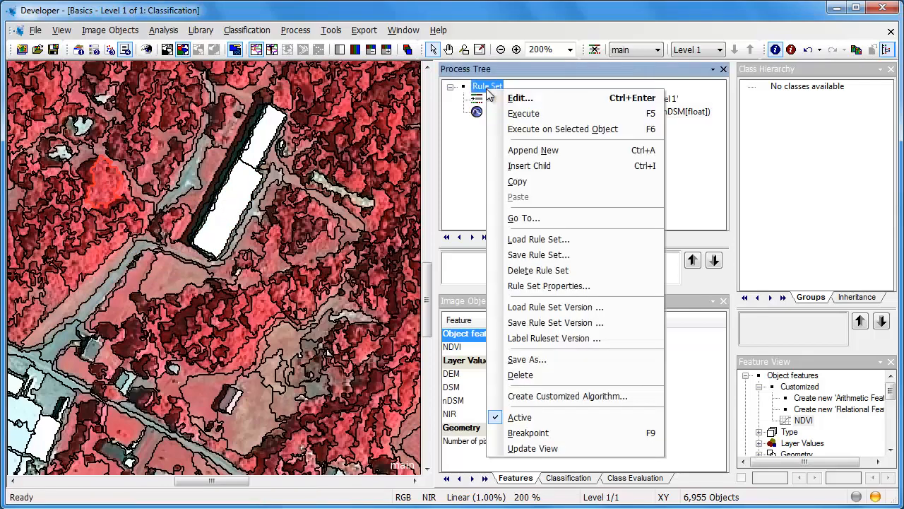
pyautogui.click(515, 166)
pyautogui.click(240, 111)
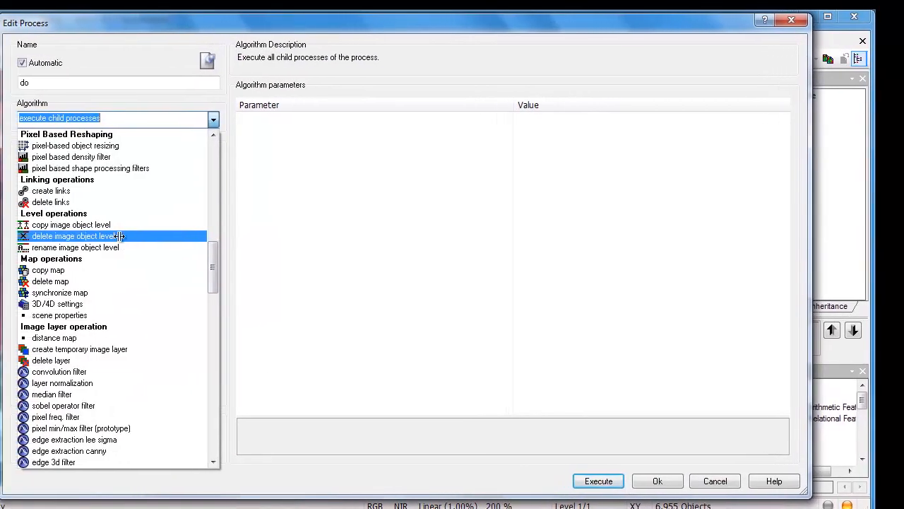
pyautogui.click(80, 237)
pyautogui.click(627, 118)
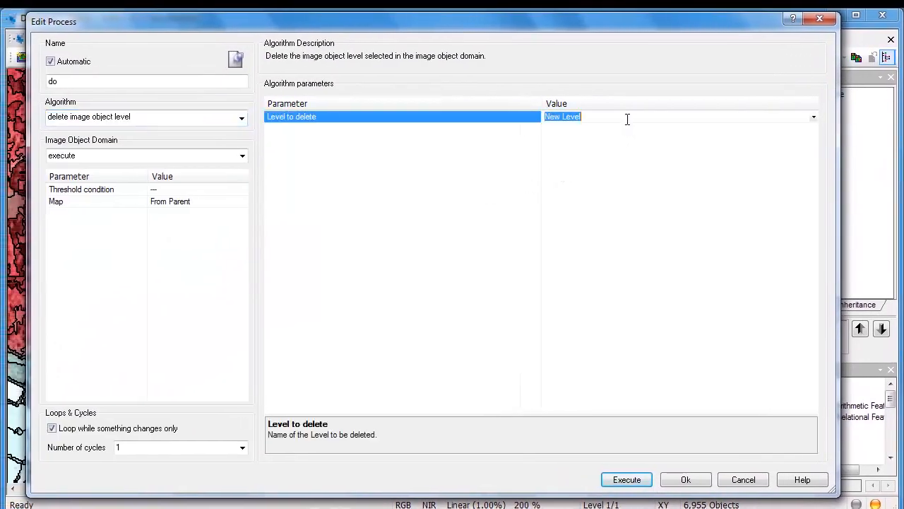
pyautogui.click(814, 117)
pyautogui.click(705, 139)
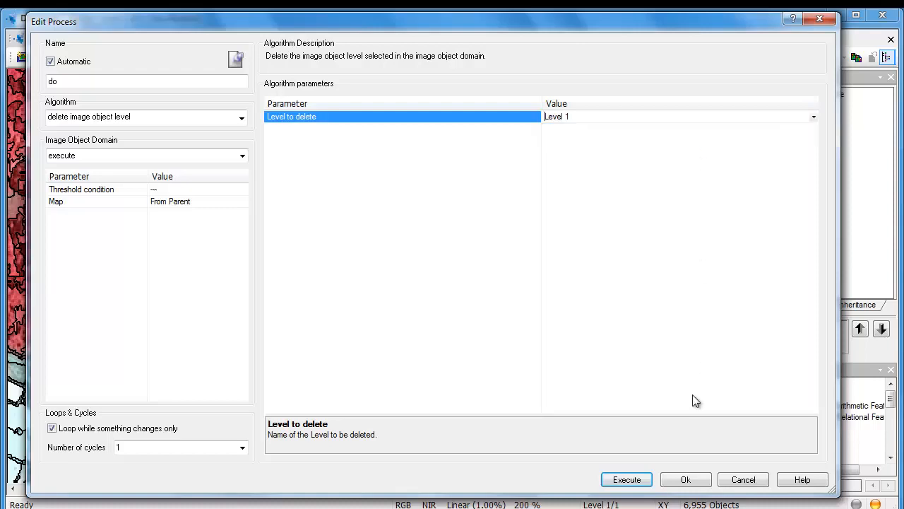
pyautogui.click(688, 479)
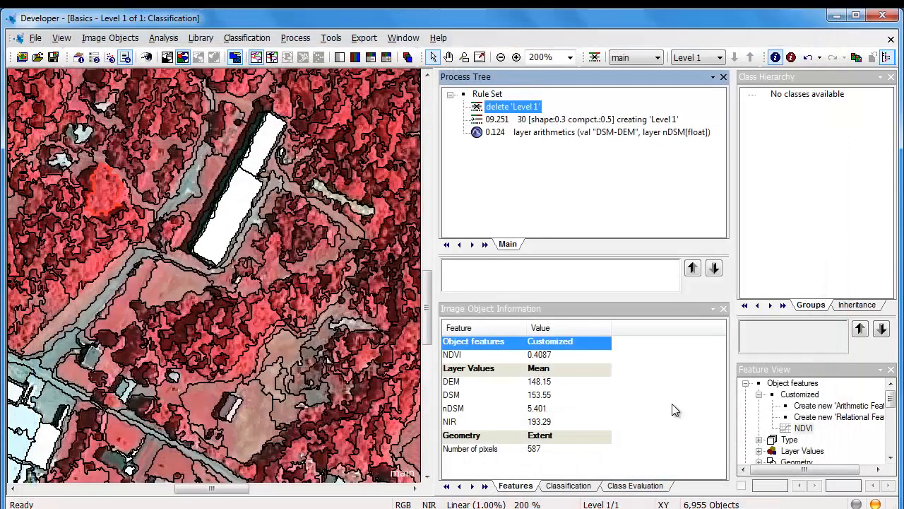
# Execute the delete 'Level 1' process, followed by the segmentation process that creates Level 1.
pyautogui.rightClick(493, 117)
pyautogui.click(521, 134)
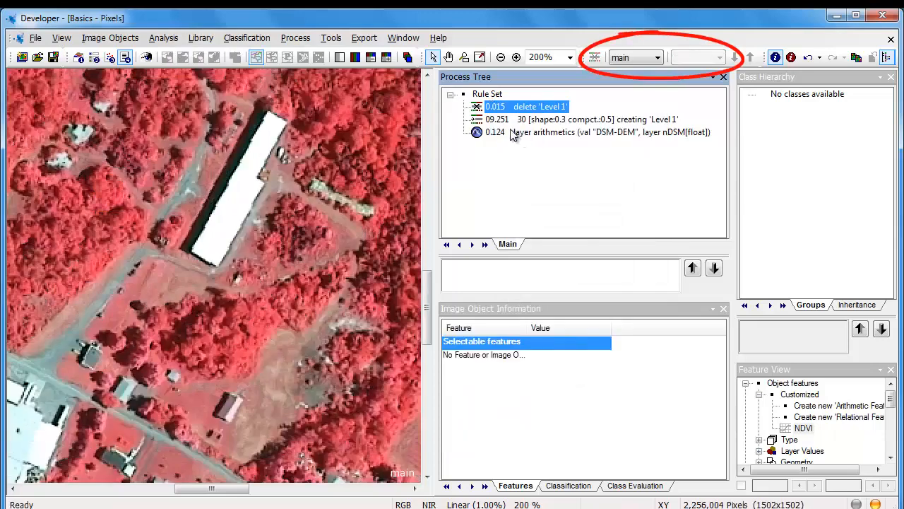
pyautogui.rightClick(503, 125)
pyautogui.click(523, 146)
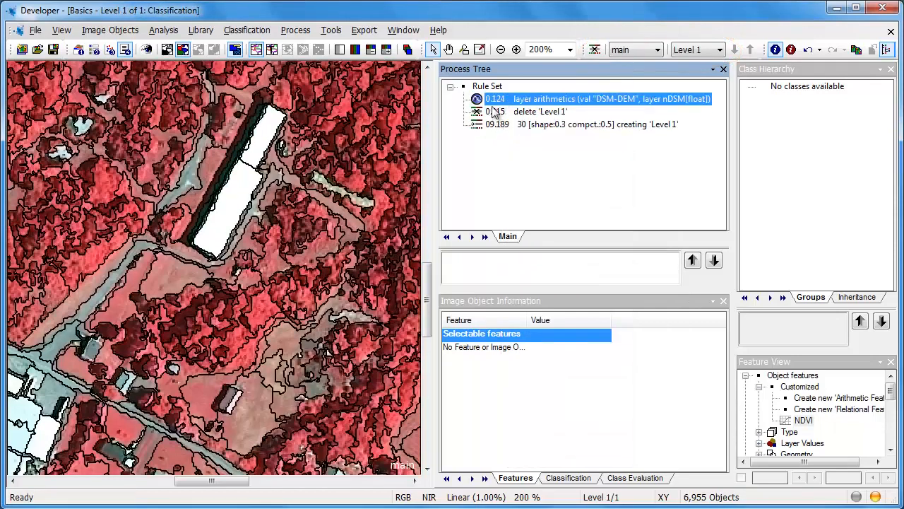
# Insert a parent process named Prep under Rule Set and nest the layer arithmetics, delete and segmentation processes inside it.
pyautogui.click(487, 86)
pyautogui.rightClick(488, 87)
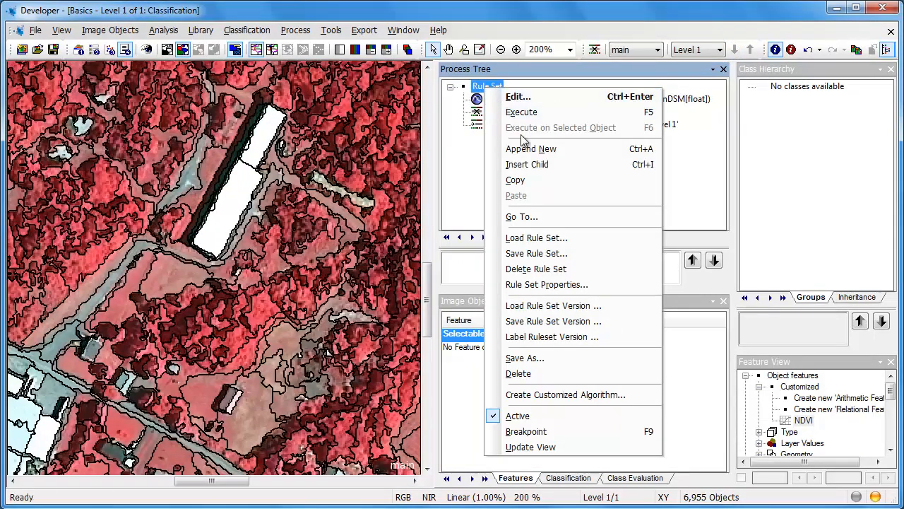
pyautogui.click(521, 165)
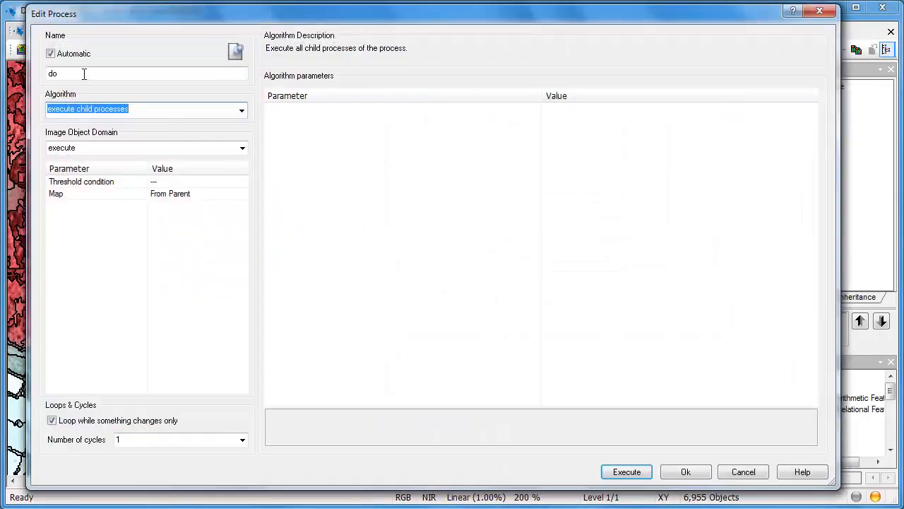
pyautogui.moveTo(83, 74); pyautogui.dragTo(43, 73)
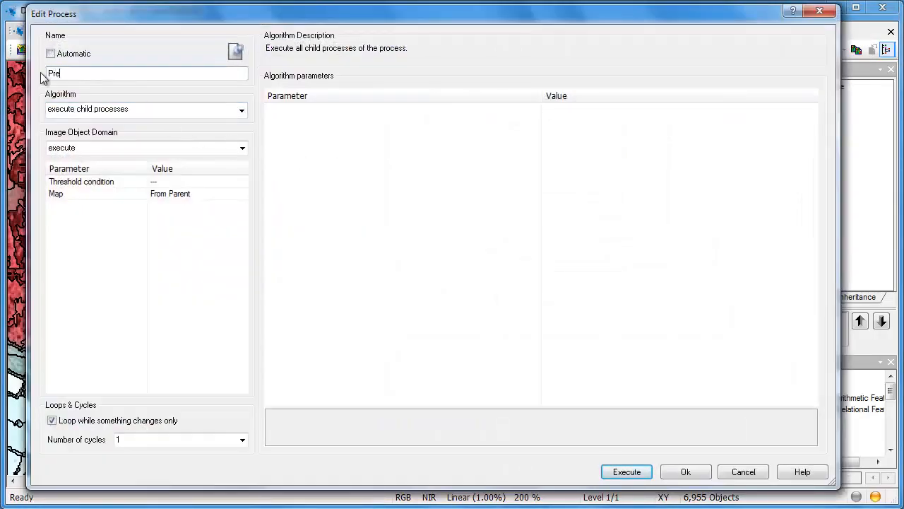
pyautogui.write('Prep')
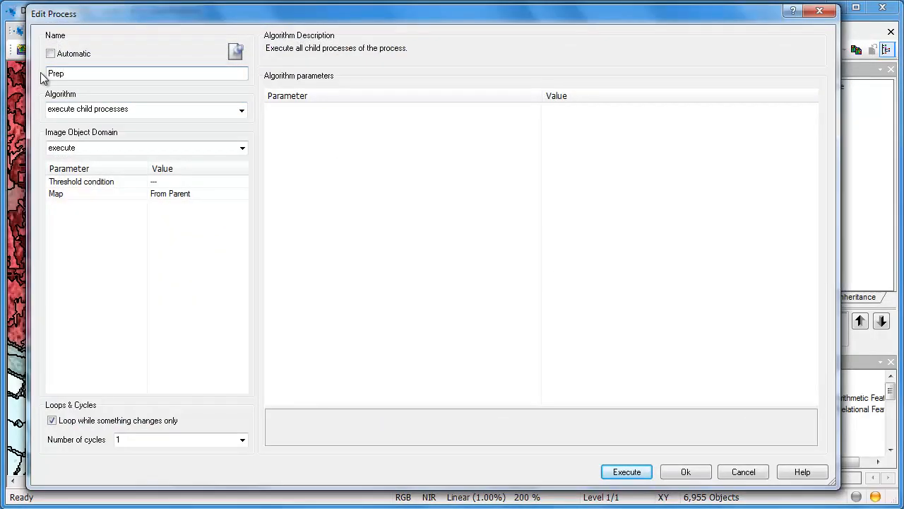
pyautogui.click(683, 471)
pyautogui.click(497, 115)
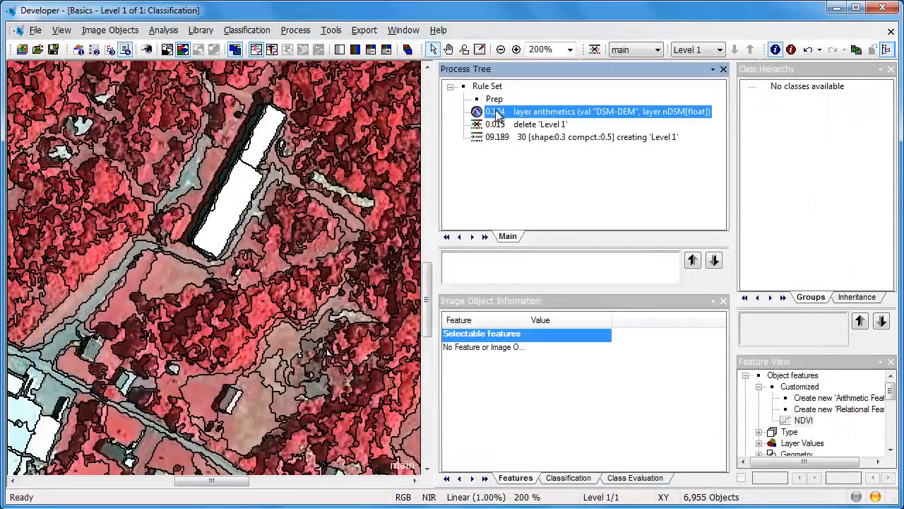
pyautogui.moveTo(496, 107); pyautogui.dragTo(510, 134)
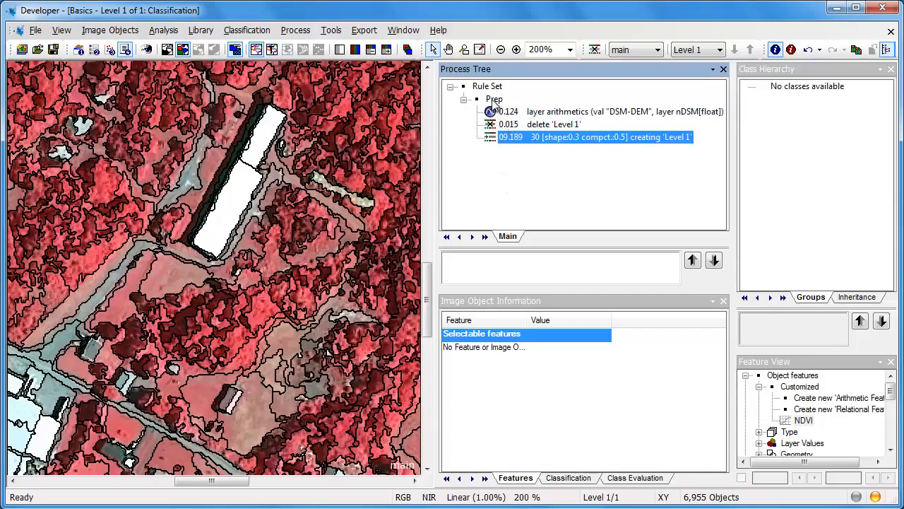
# Append a new process named Classify after Prep, at the same level of the rule set.
pyautogui.rightClick(495, 100)
pyautogui.click(535, 156)
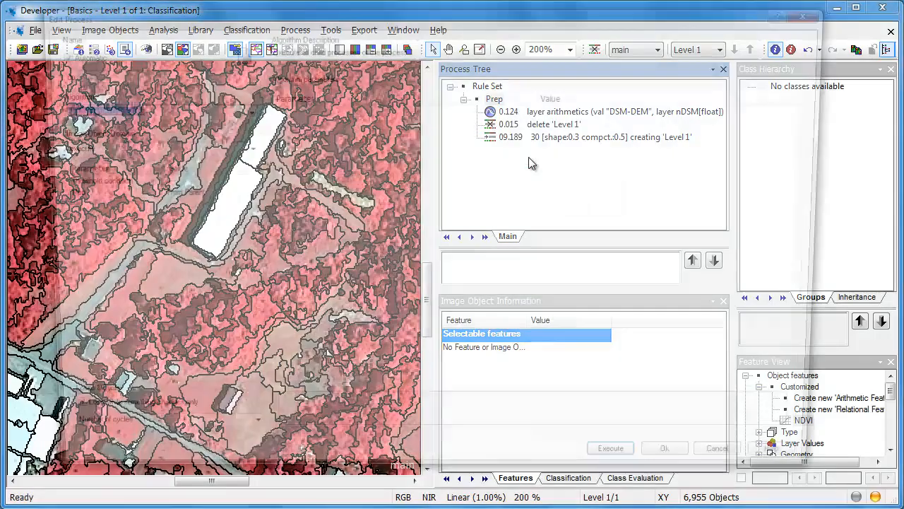
pyautogui.moveTo(75, 75); pyautogui.dragTo(46, 74)
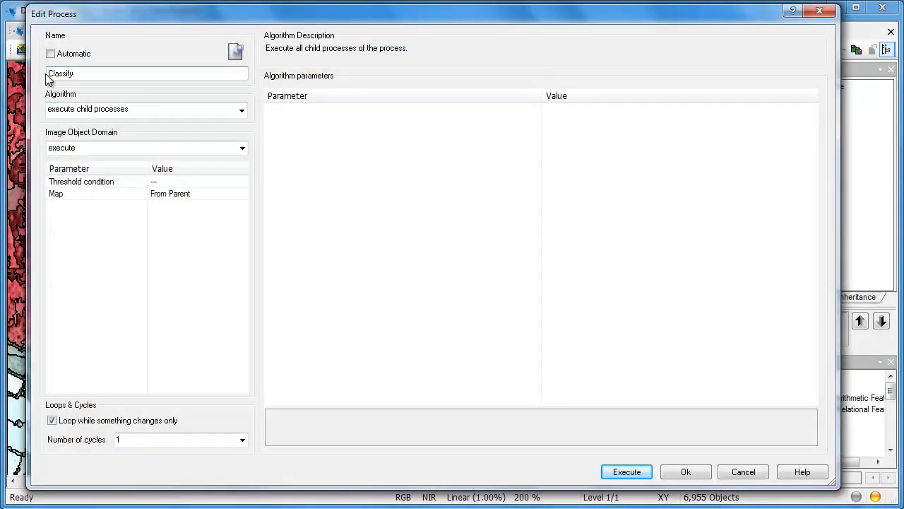
pyautogui.write('Classify')
pyautogui.press('Return')
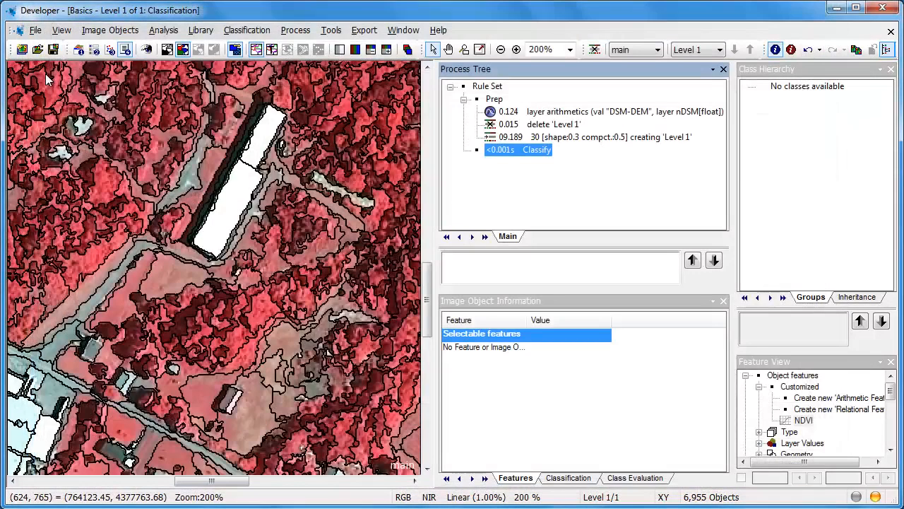
# Insert an assign class process under Classify and set its class filter to unclassified.
pyautogui.rightClick(513, 152)
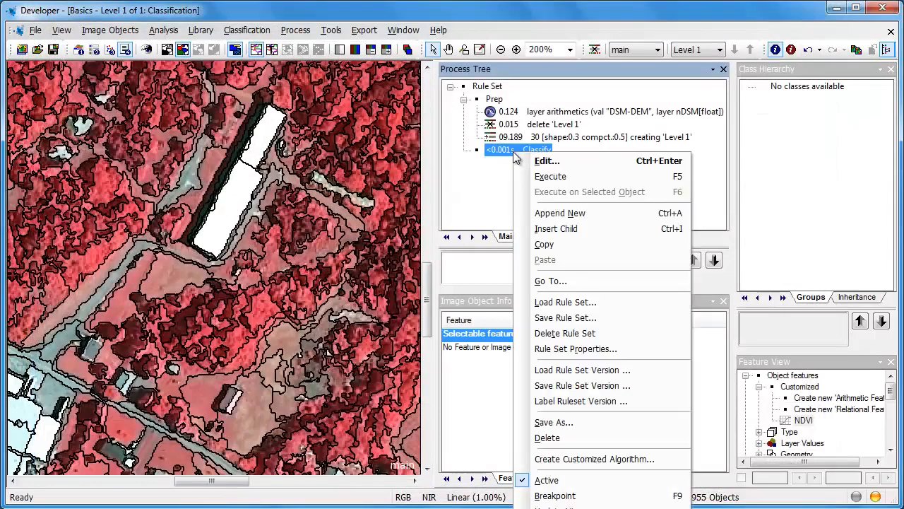
pyautogui.click(544, 228)
pyautogui.write('assign class')
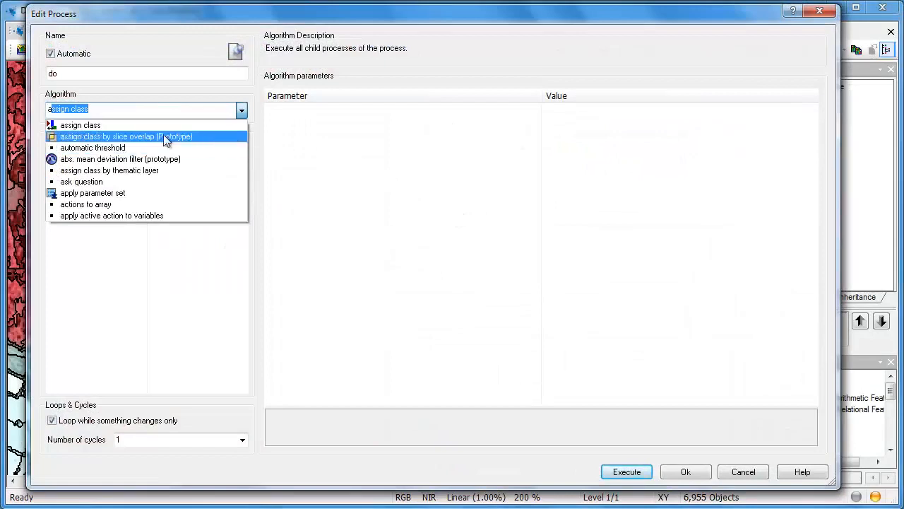
pyautogui.click(116, 126)
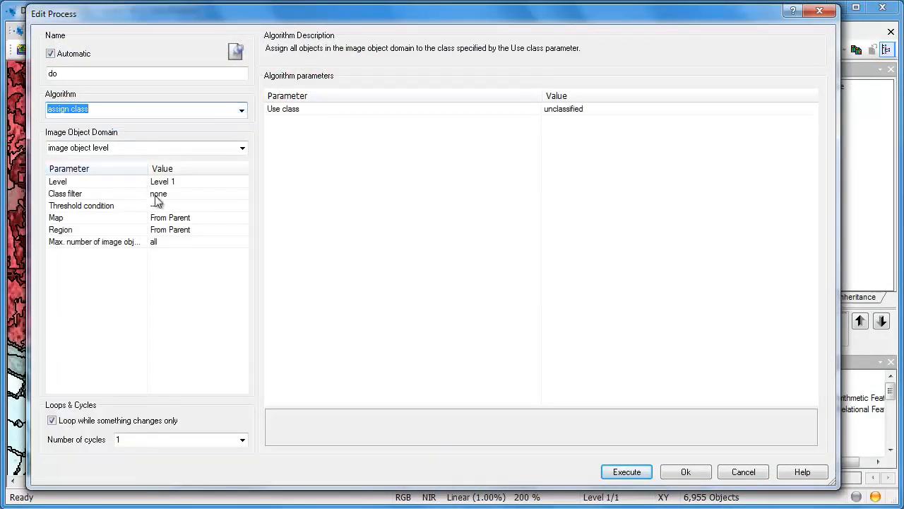
pyautogui.click(189, 198)
pyautogui.click(242, 194)
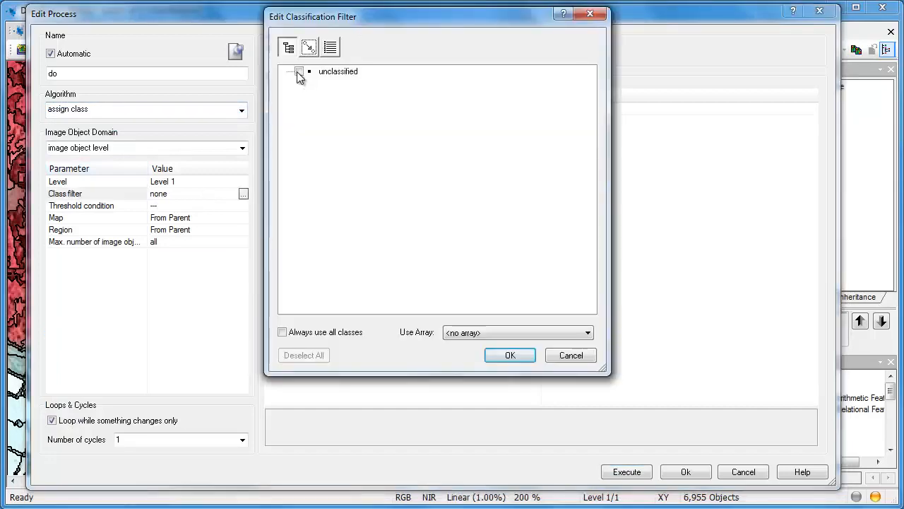
pyautogui.click(299, 72)
pyautogui.click(506, 356)
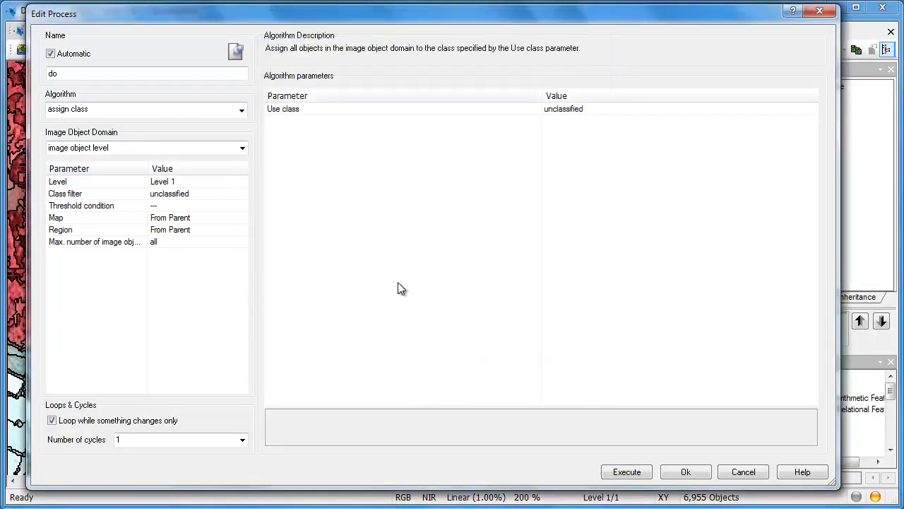
# Set the threshold condition of the assign class process to Mean nDSM > 2.
pyautogui.click(204, 206)
pyautogui.click(243, 206)
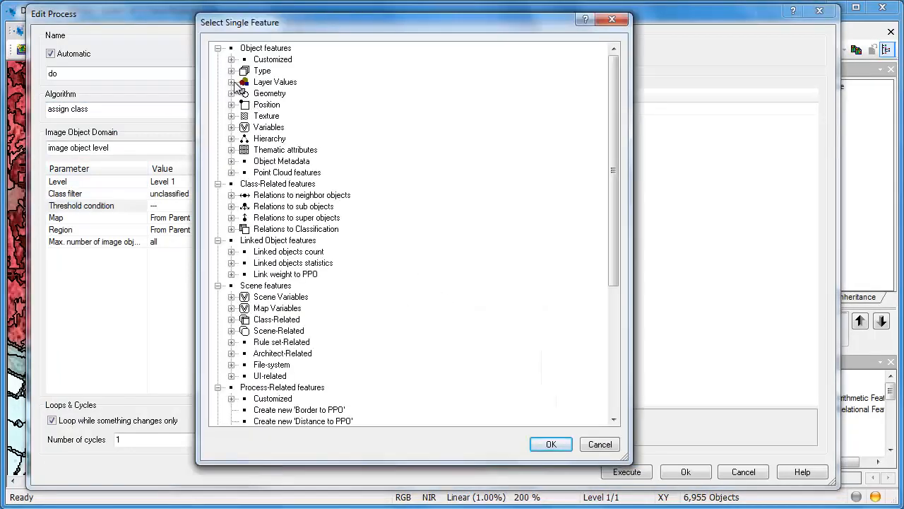
pyautogui.click(231, 82)
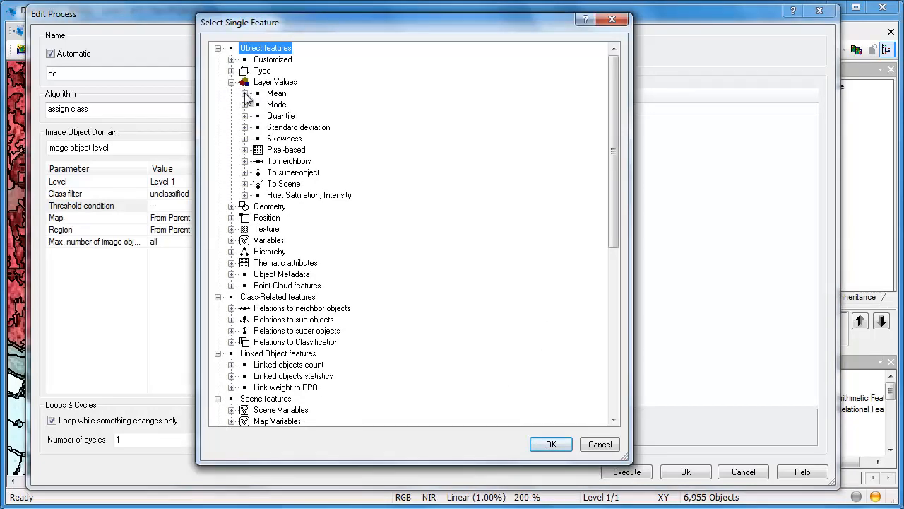
pyautogui.click(245, 93)
pyautogui.doubleClick(290, 195)
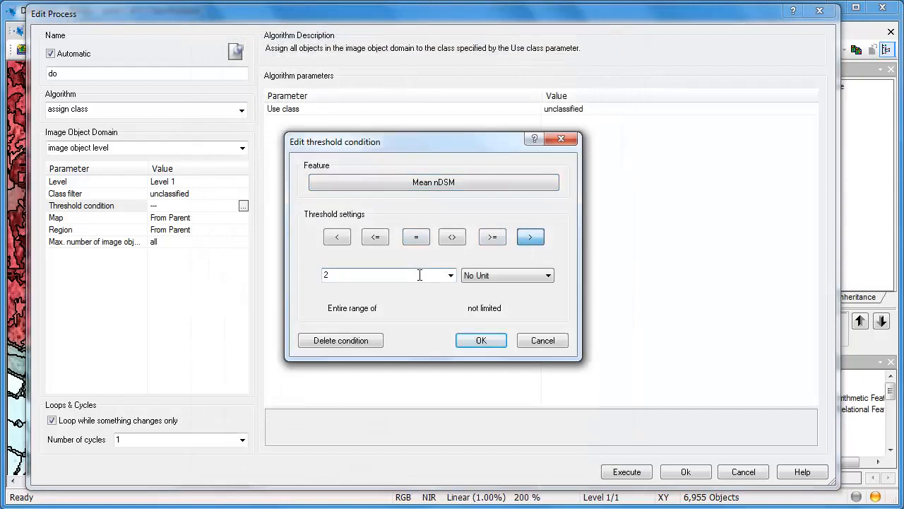
pyautogui.click(487, 341)
# Set the process to assign a new yellow class named Tall, and save the process without executing it.
pyautogui.click(603, 111)
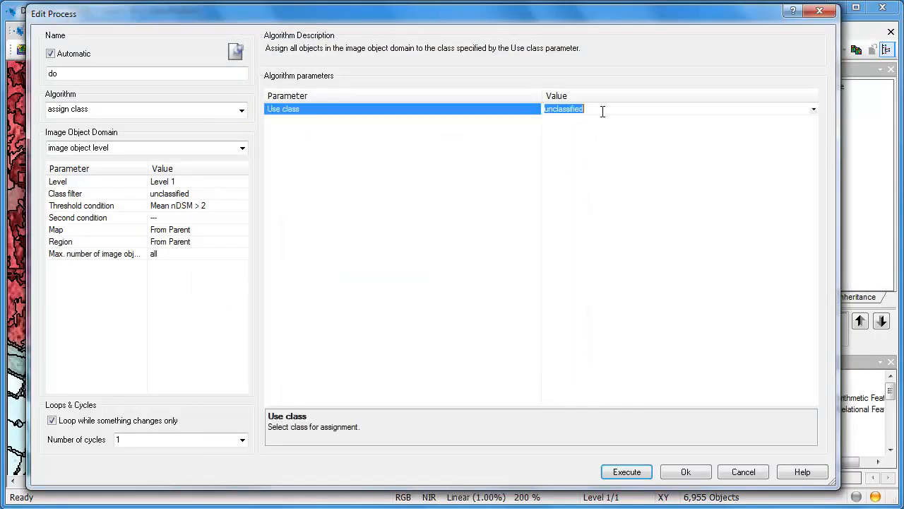
pyautogui.write('Tall')
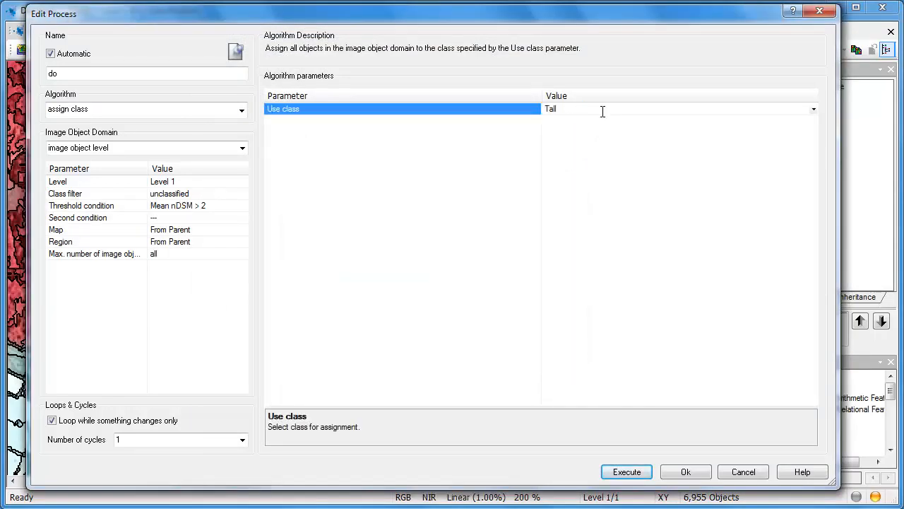
pyautogui.press('Return')
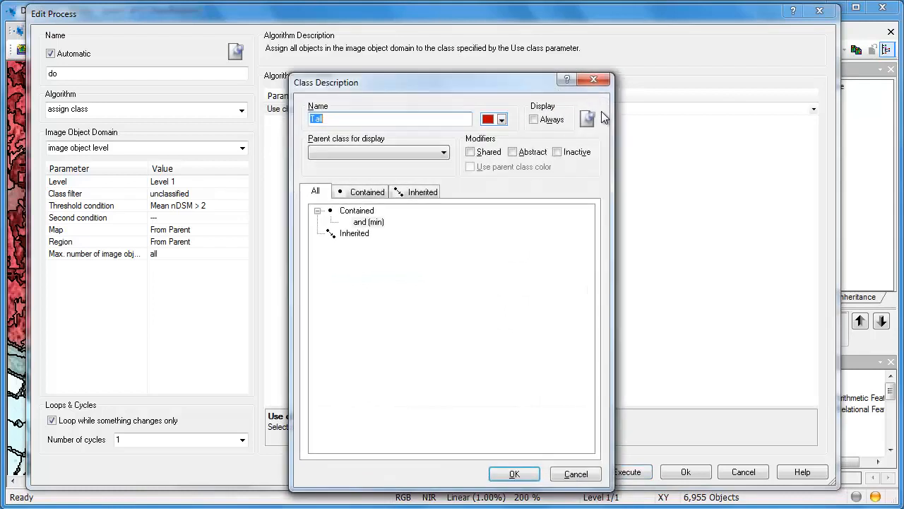
pyautogui.click(502, 120)
pyautogui.click(491, 170)
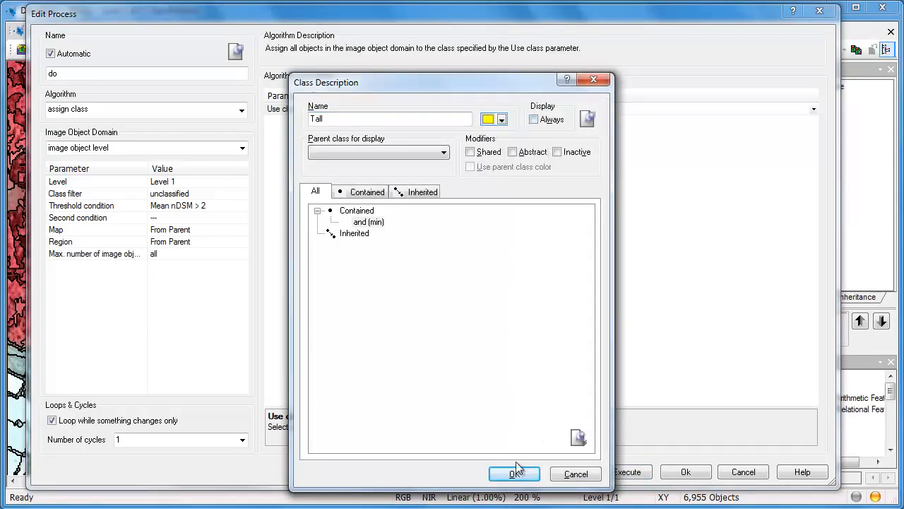
pyautogui.click(515, 473)
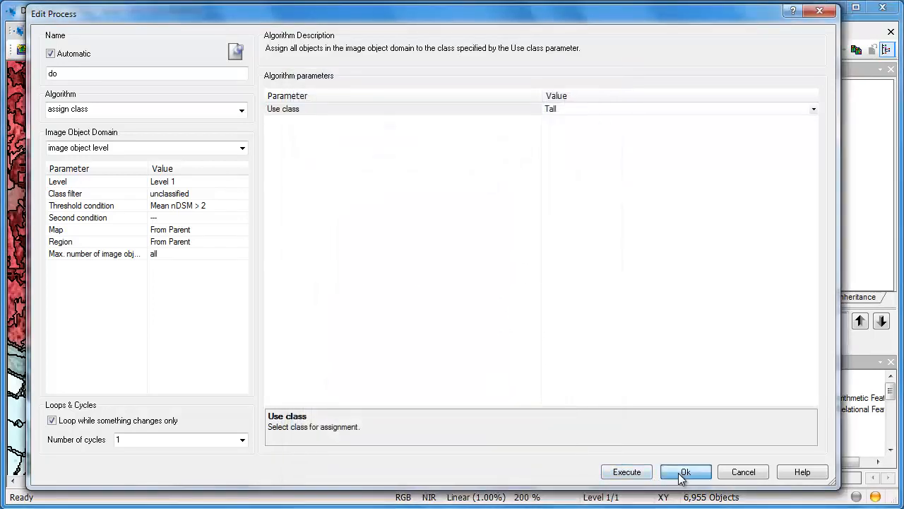
pyautogui.click(684, 472)
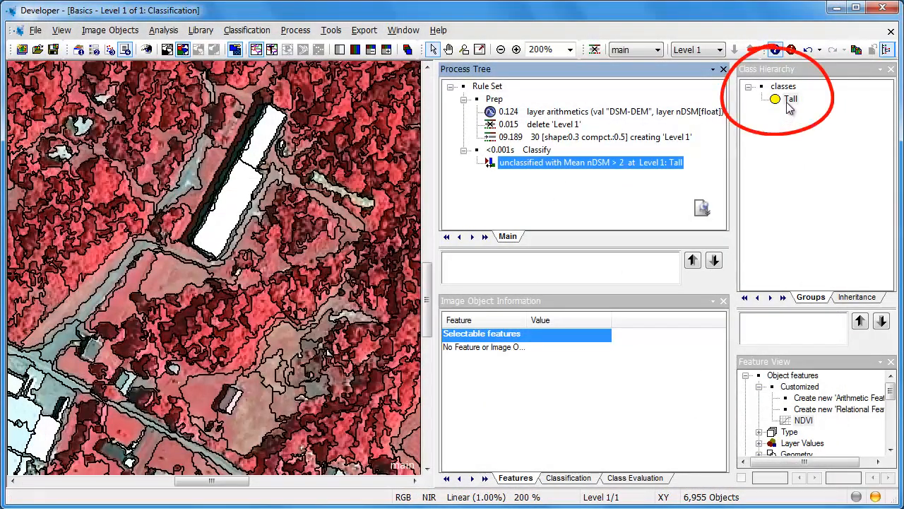
# Execute the Tall classification process and review the wider scene with filled class colours and in pixel view.
pyautogui.rightClick(620, 162)
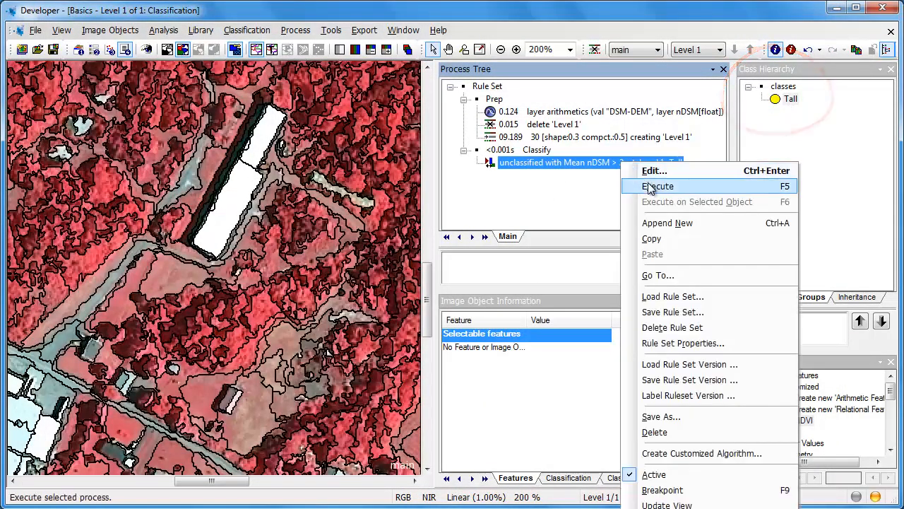
pyautogui.click(650, 186)
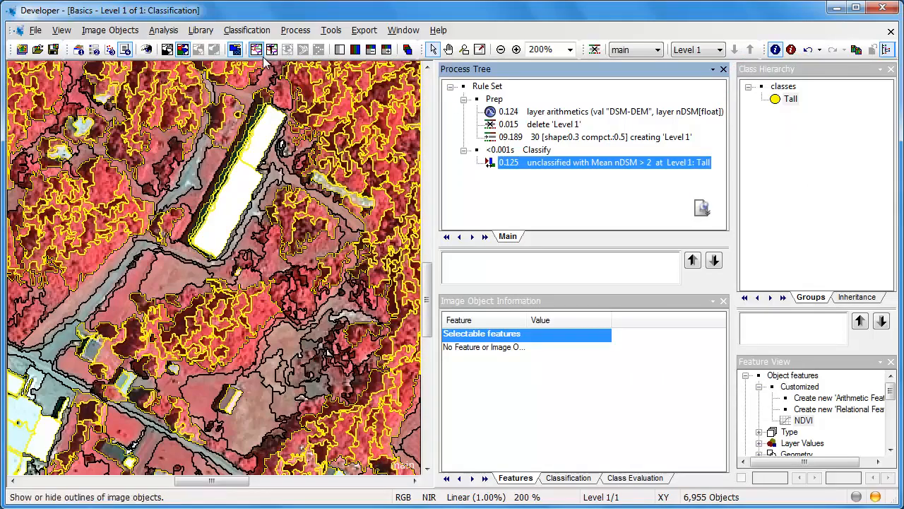
pyautogui.click(500, 50)
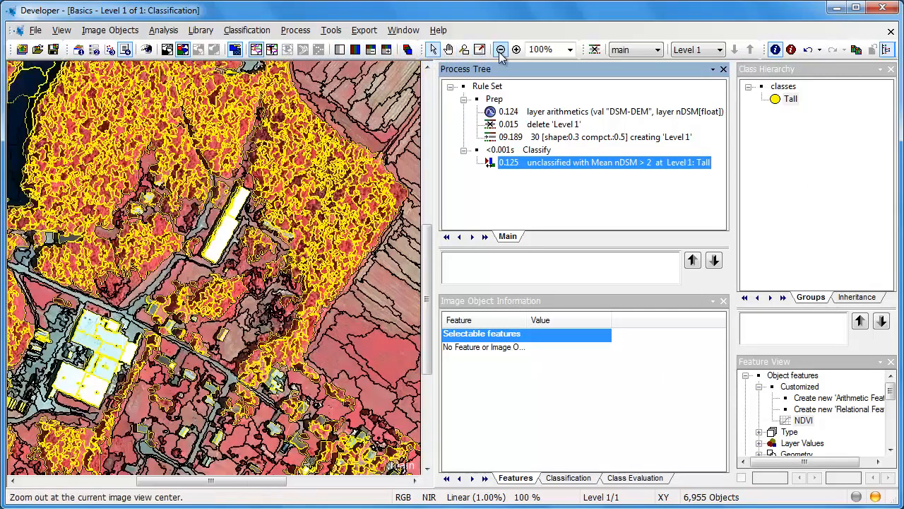
pyautogui.click(500, 49)
pyautogui.click(272, 50)
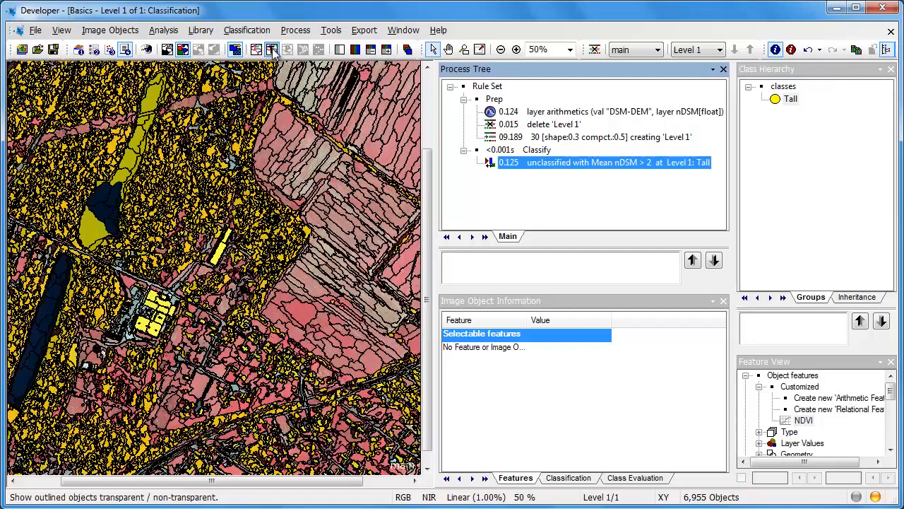
pyautogui.click(168, 50)
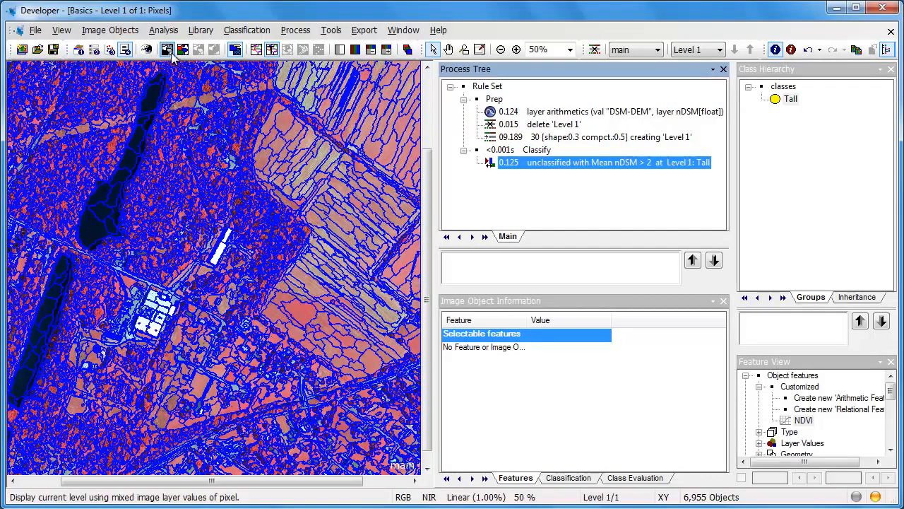
# Display the classification result in the viewer and append an assign class process after the Tall classification process.
pyautogui.click(182, 49)
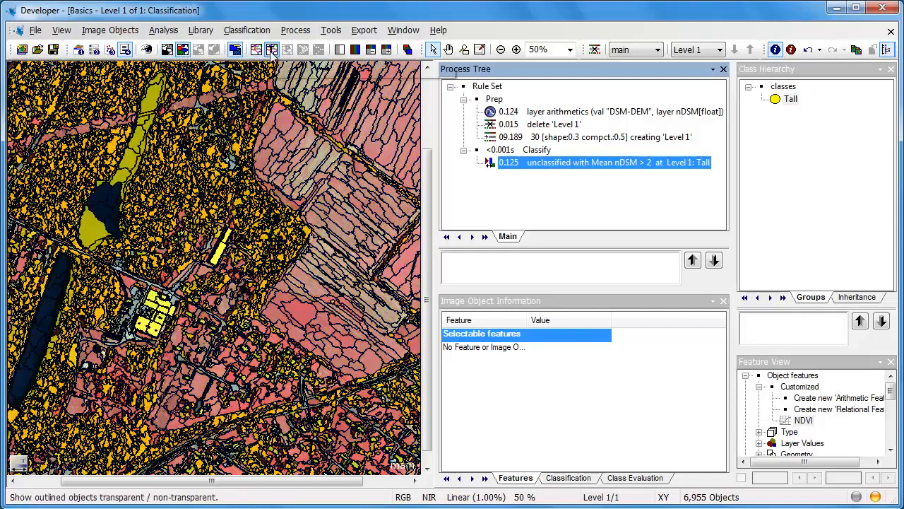
pyautogui.rightClick(520, 163)
pyautogui.click(536, 226)
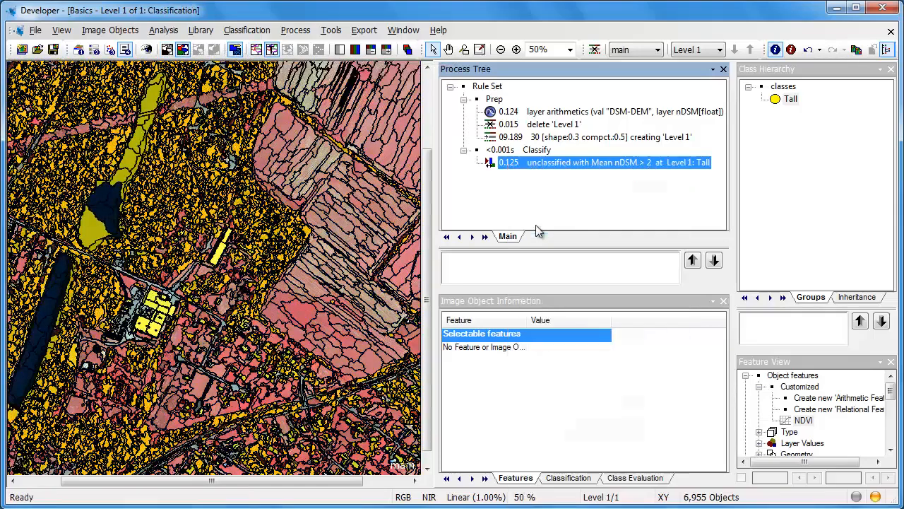
pyautogui.write('assign class')
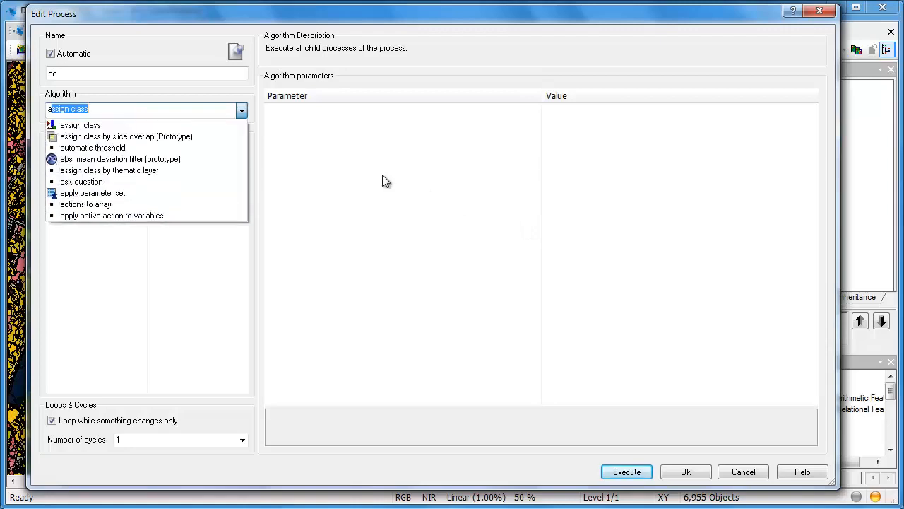
pyautogui.press('Return')
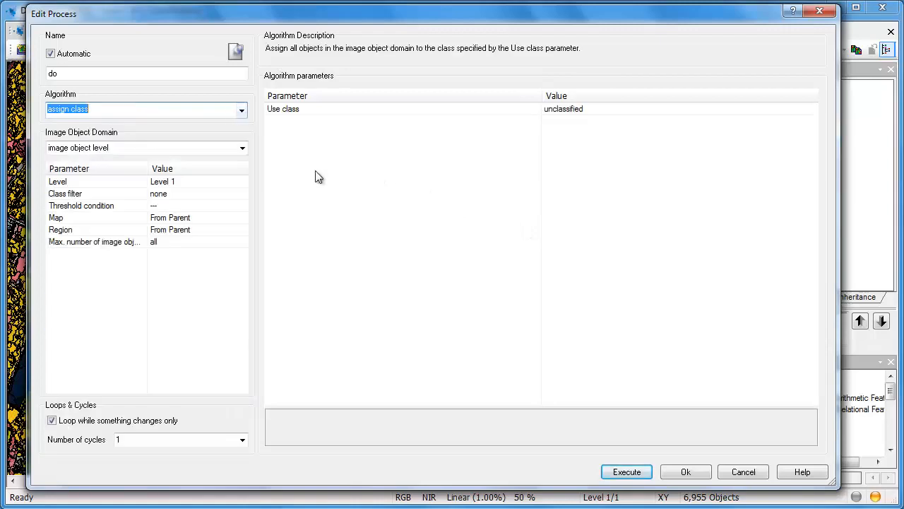
# Set the class filter of the new assign class process to Tall.
pyautogui.click(239, 193)
pyautogui.click(243, 193)
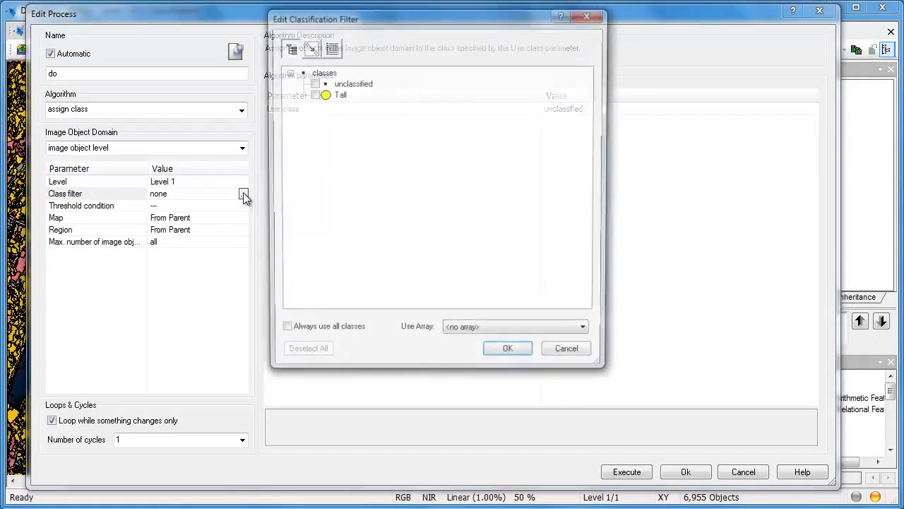
pyautogui.click(312, 94)
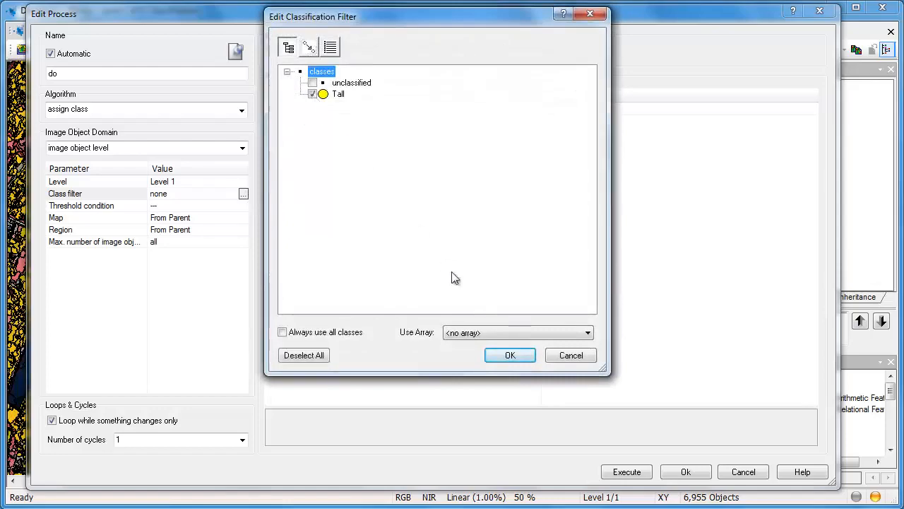
# Confirm the Tall class filter and set the process's threshold condition to NDVI < 0.
pyautogui.click(510, 355)
pyautogui.click(236, 205)
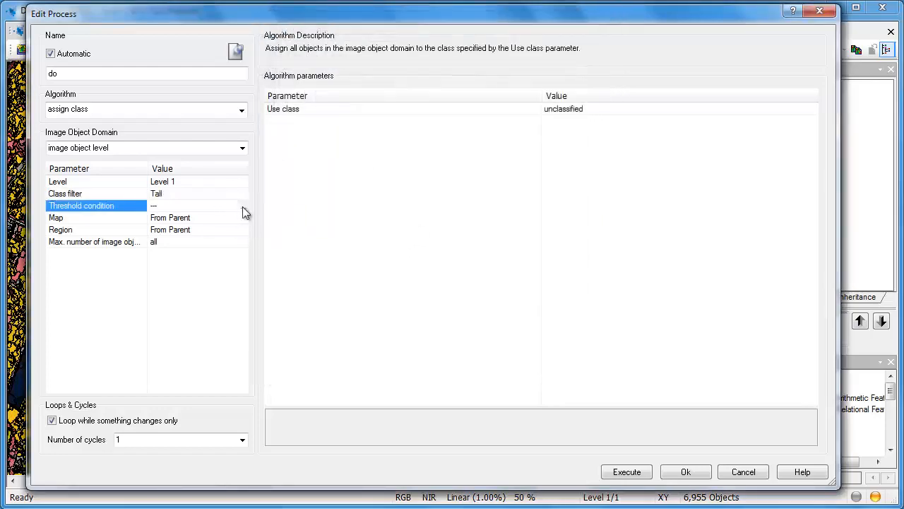
pyautogui.click(242, 206)
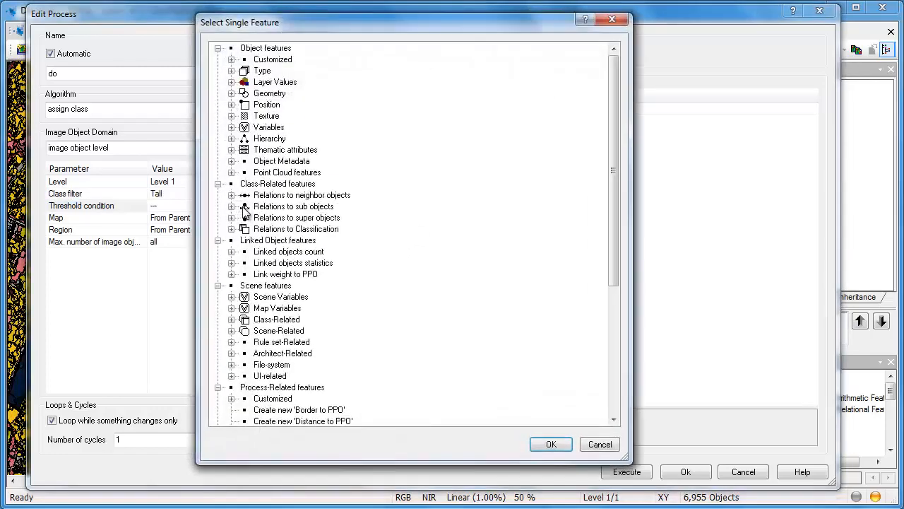
pyautogui.click(231, 59)
pyautogui.doubleClick(274, 93)
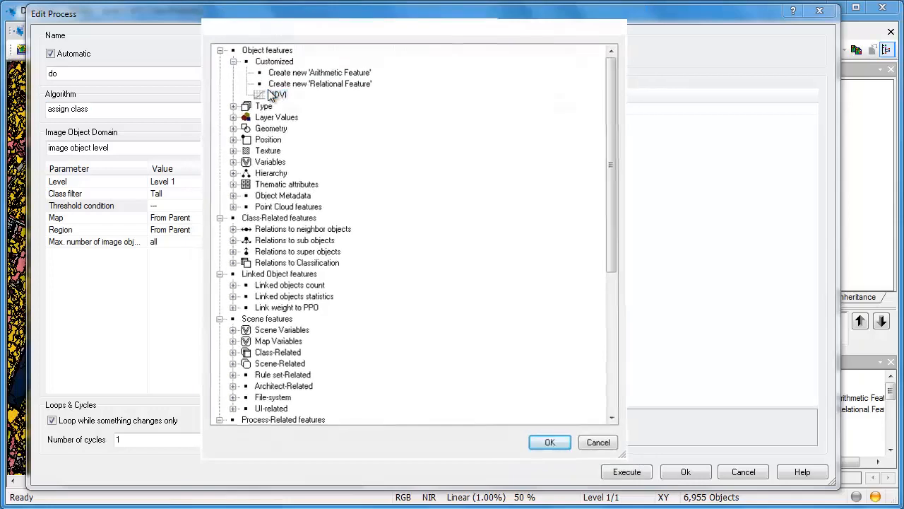
pyautogui.click(339, 236)
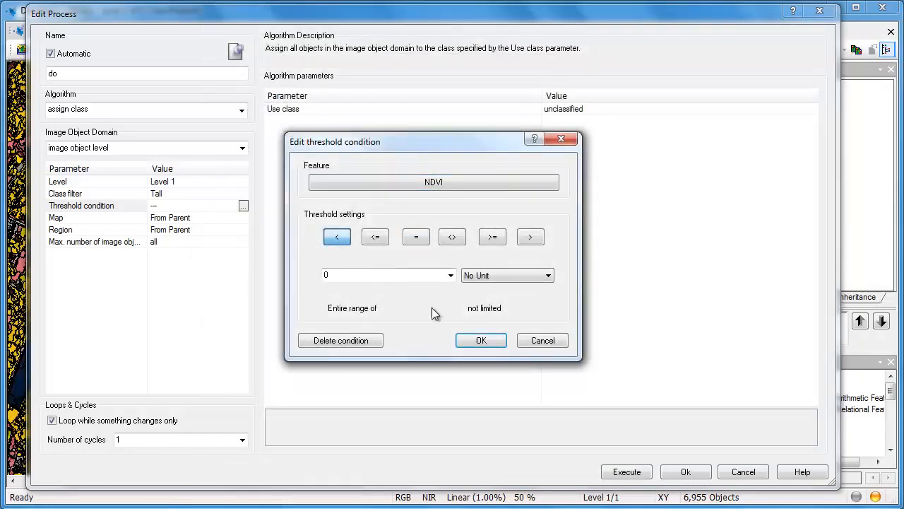
pyautogui.click(480, 340)
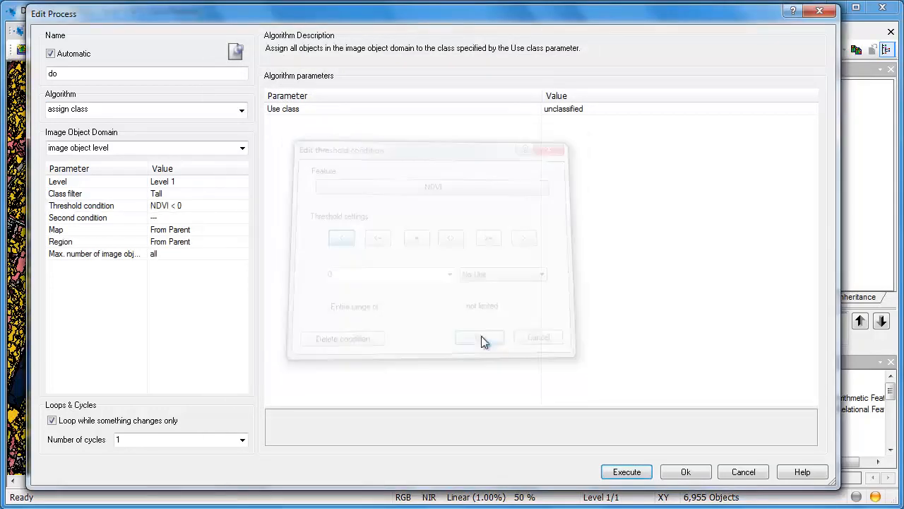
# Assign the matching objects to a new red class named Buildings, and execute the finished process.
pyautogui.click(597, 110)
pyautogui.write('B')
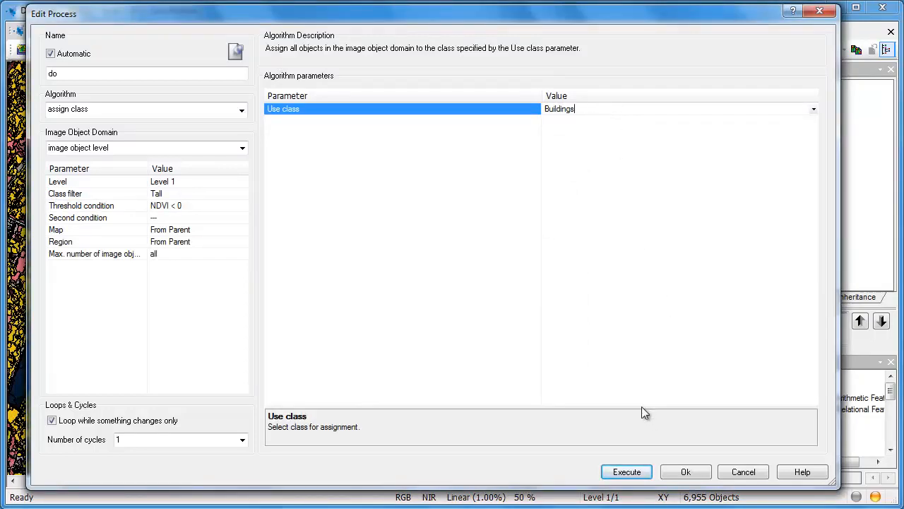
pyautogui.write('uildings')
pyautogui.press('Return')
pyautogui.click(503, 119)
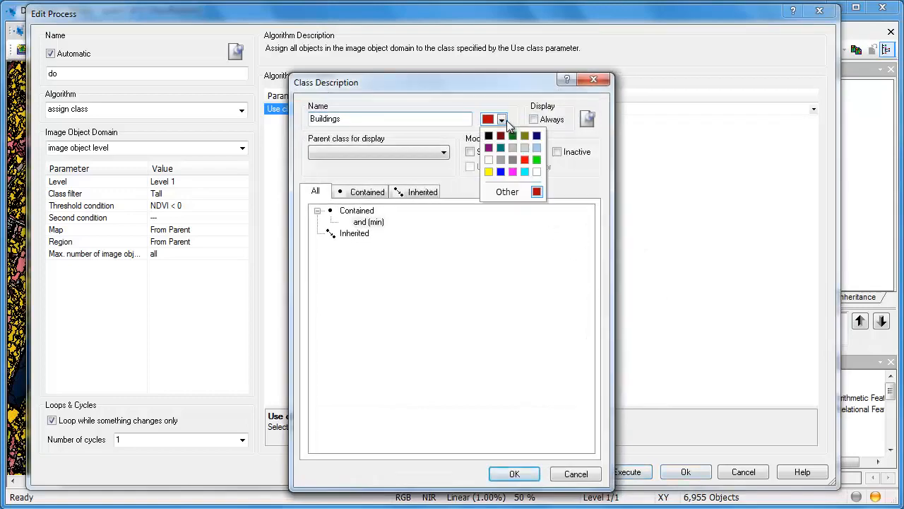
pyautogui.click(514, 474)
pyautogui.click(683, 473)
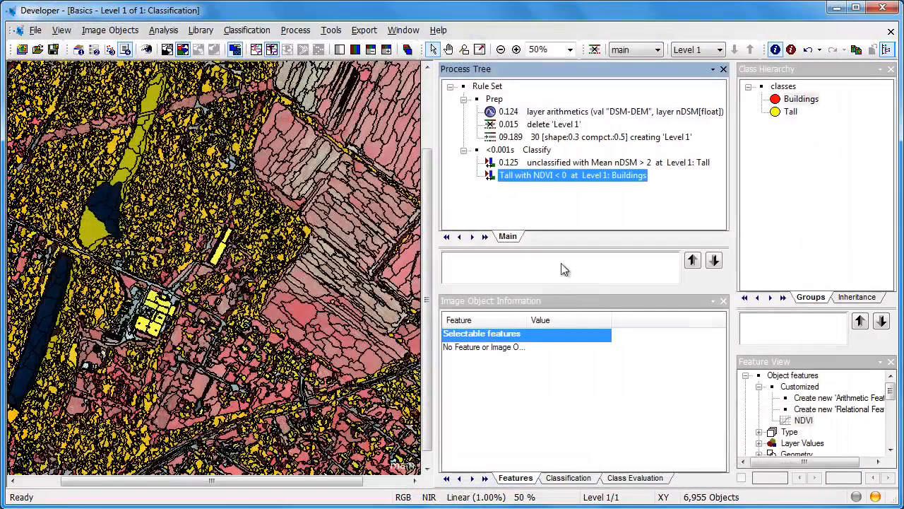
pyautogui.rightClick(510, 178)
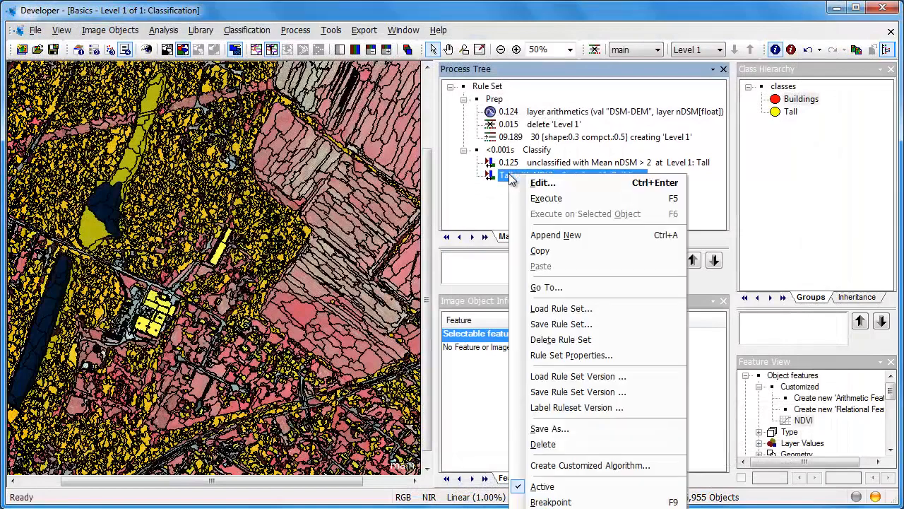
pyautogui.click(543, 201)
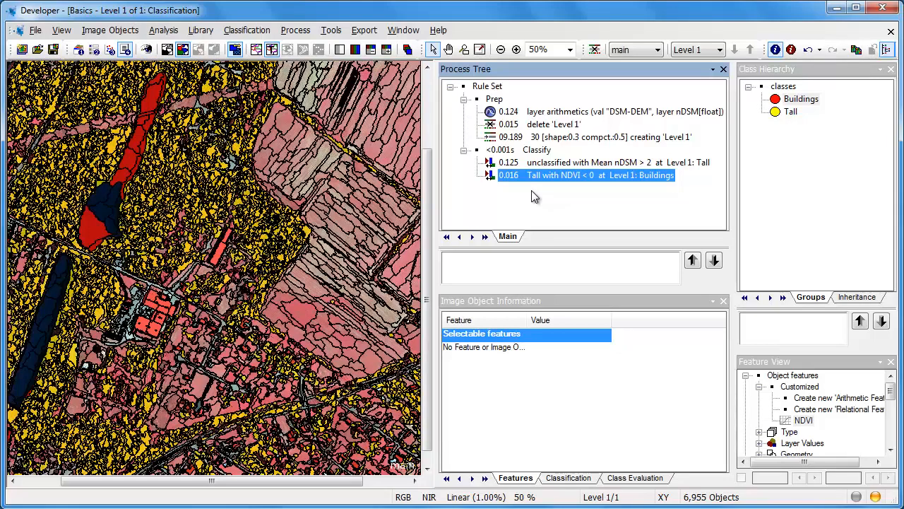
# Append a new parent process named Temp at the same level as Rule Set.
pyautogui.rightClick(475, 86)
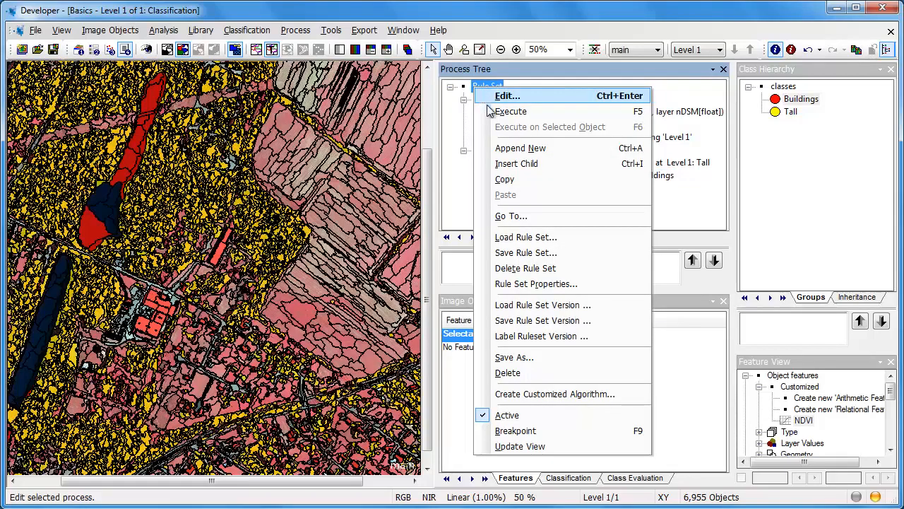
pyautogui.click(521, 147)
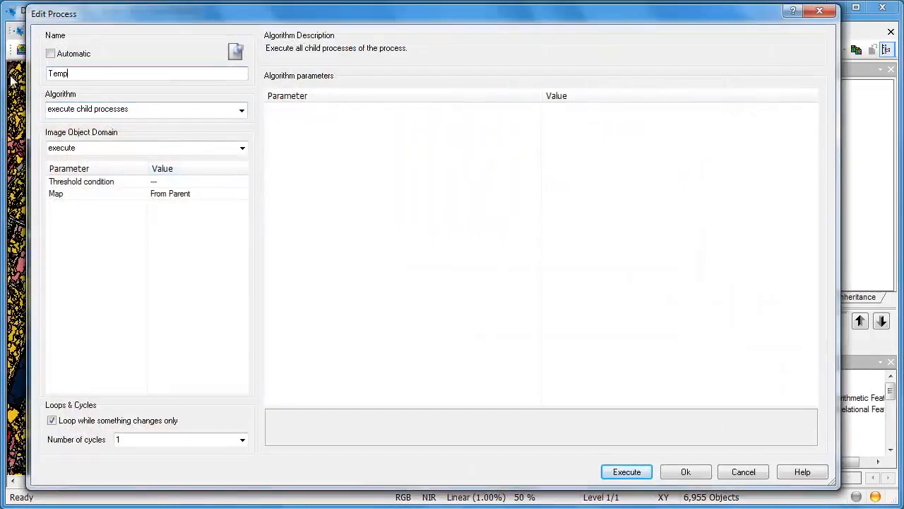
pyautogui.click(684, 472)
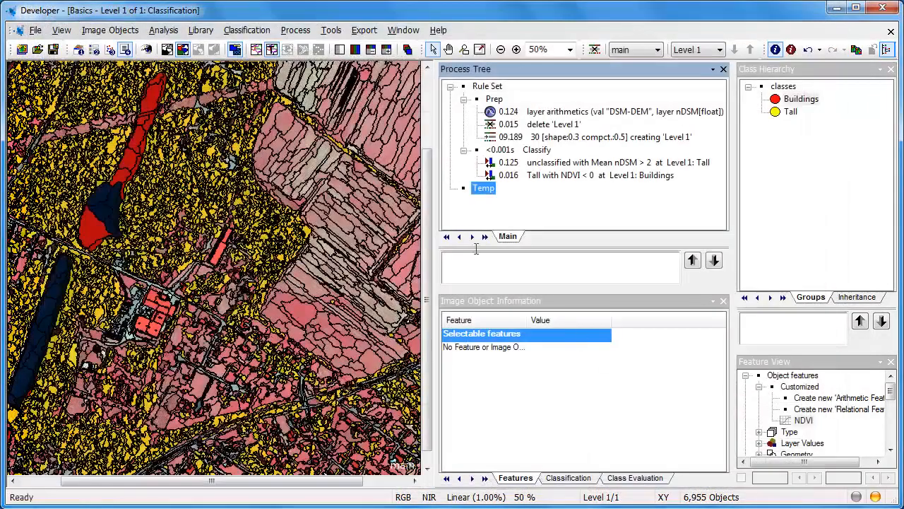
# Insert a remove classification process for Level 1 under Temp and execute it.
pyautogui.rightClick(479, 195)
pyautogui.click(475, 271)
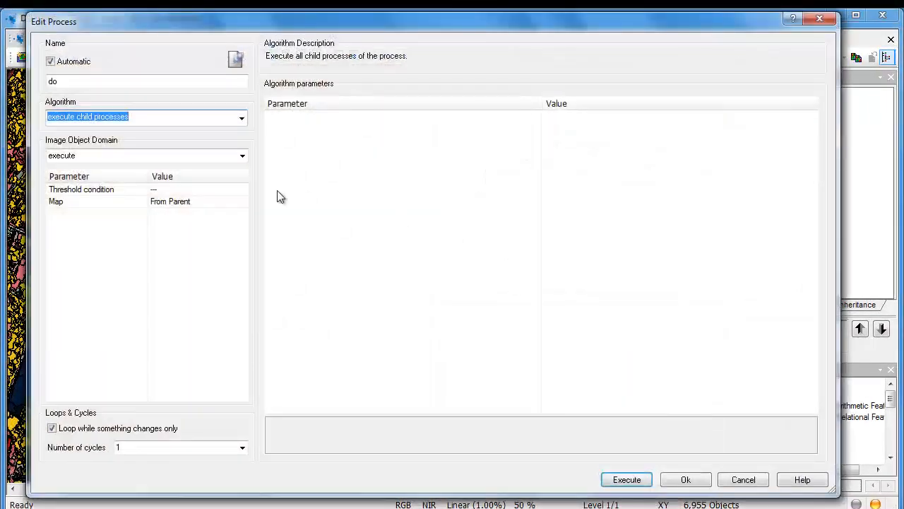
pyautogui.click(246, 119)
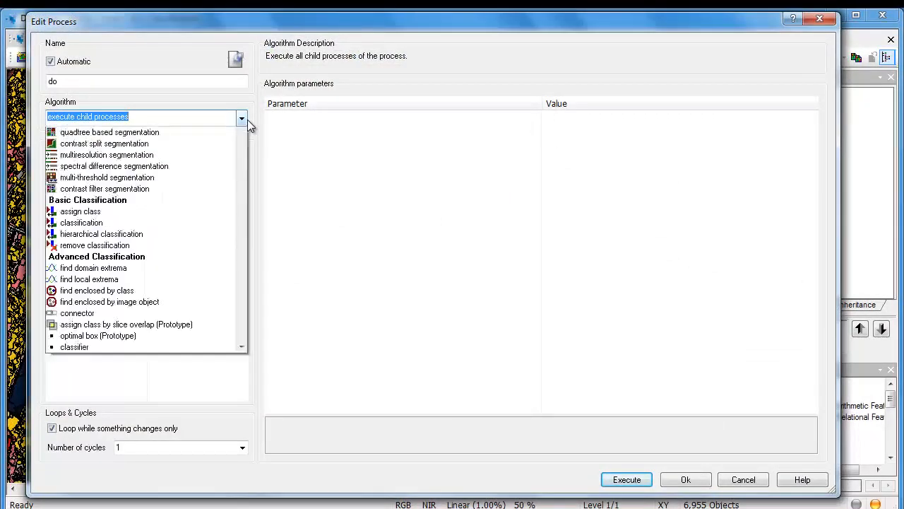
pyautogui.moveTo(242, 162); pyautogui.dragTo(244, 175)
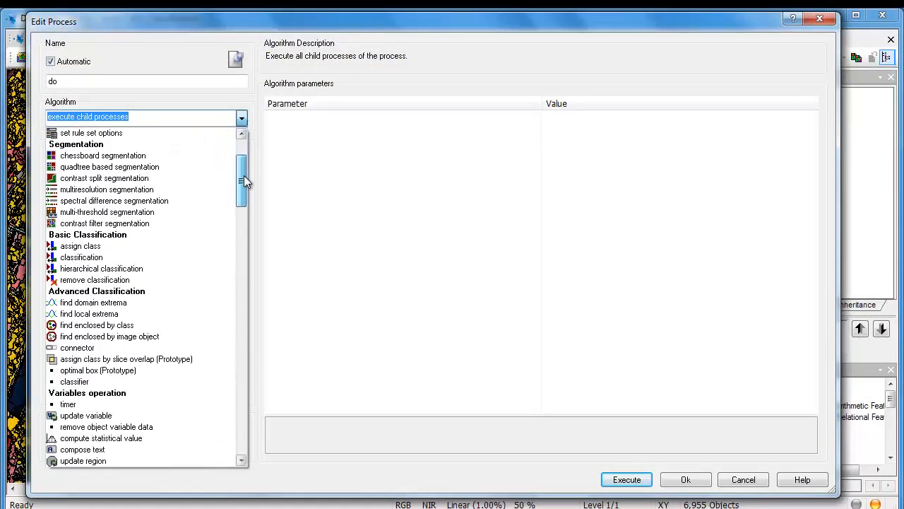
pyautogui.click(225, 282)
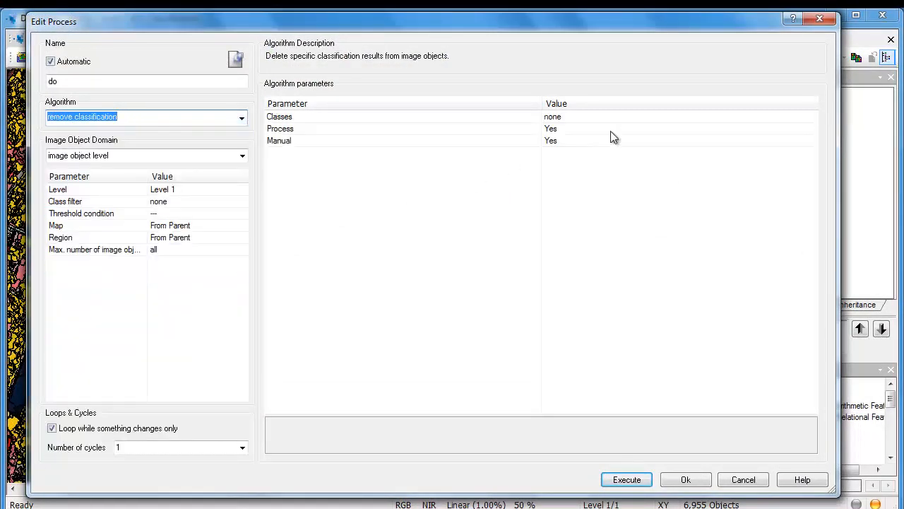
pyautogui.click(626, 479)
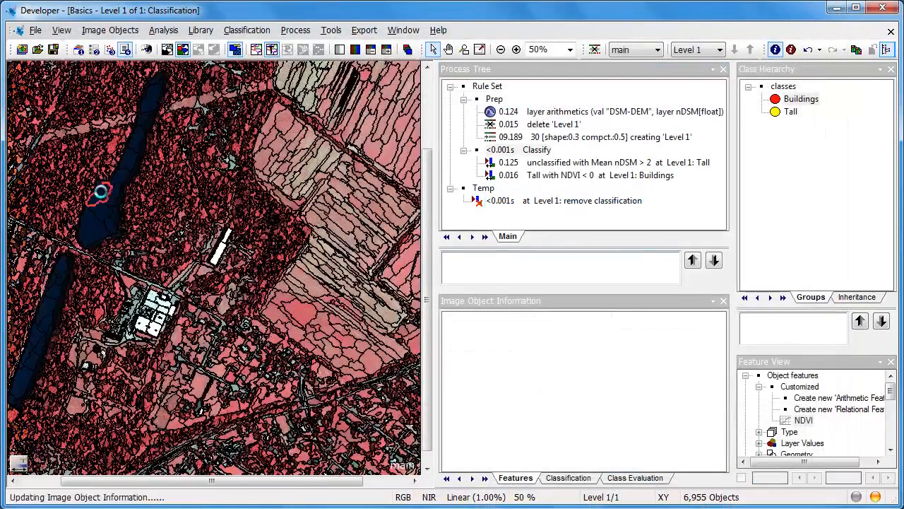
# Check the feature values of two objects in the upper dark water body, and insert an assign class process under Classify.
pyautogui.click(104, 212)
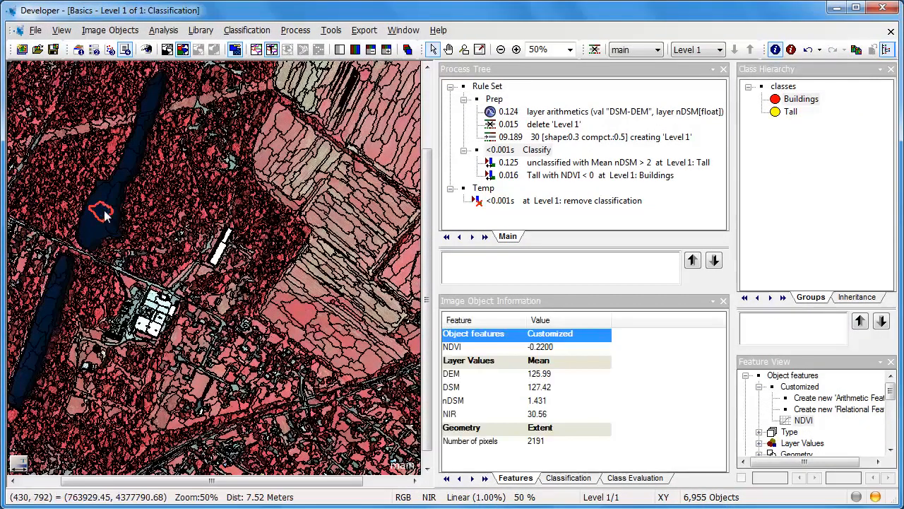
pyautogui.click(104, 226)
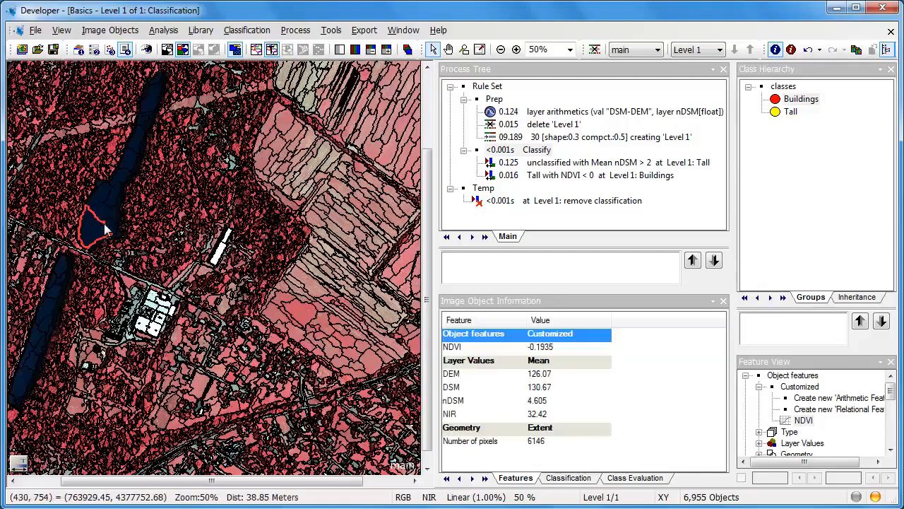
pyautogui.rightClick(526, 153)
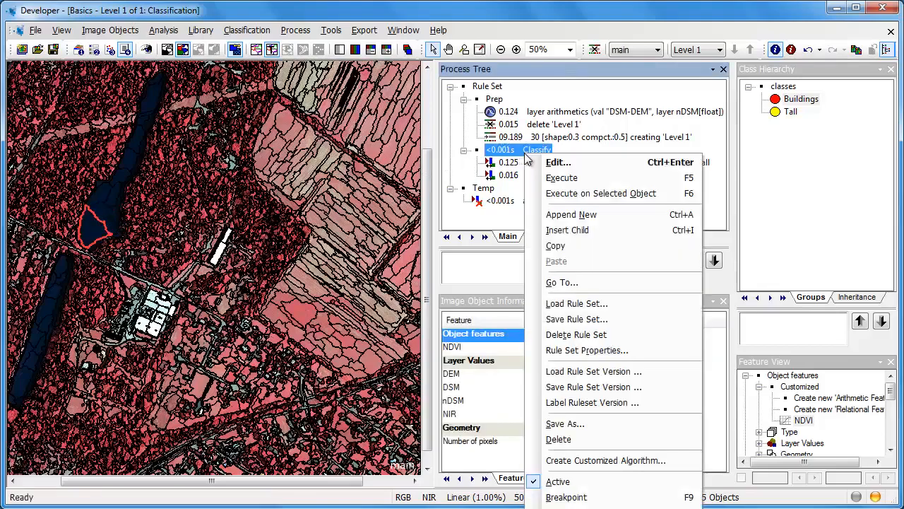
pyautogui.click(560, 230)
pyautogui.write('assign class')
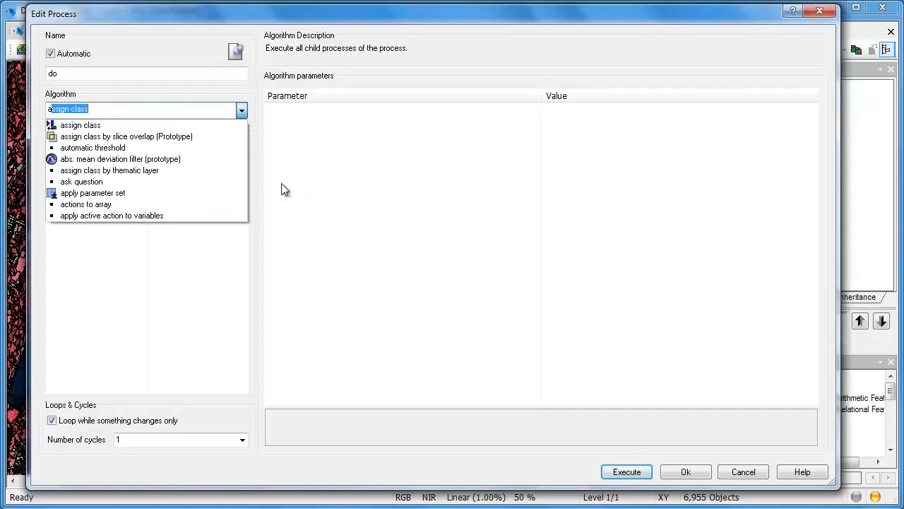
pyautogui.press('Return')
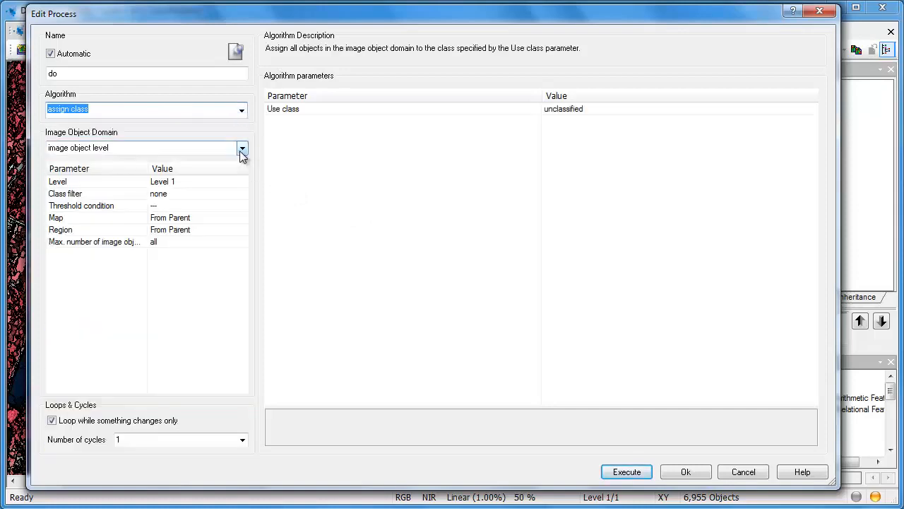
# Set the class filter of the new assign class process to unclassified.
pyautogui.click(233, 194)
pyautogui.click(243, 194)
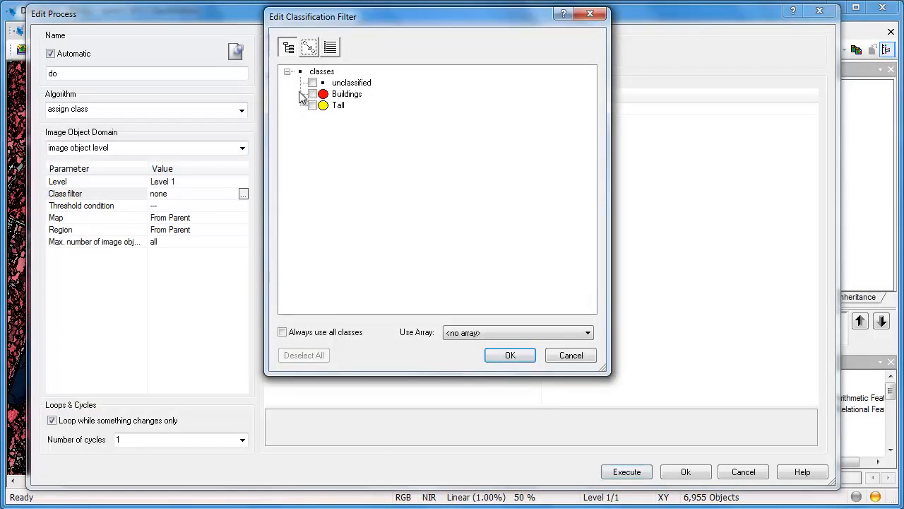
pyautogui.click(313, 83)
pyautogui.click(511, 356)
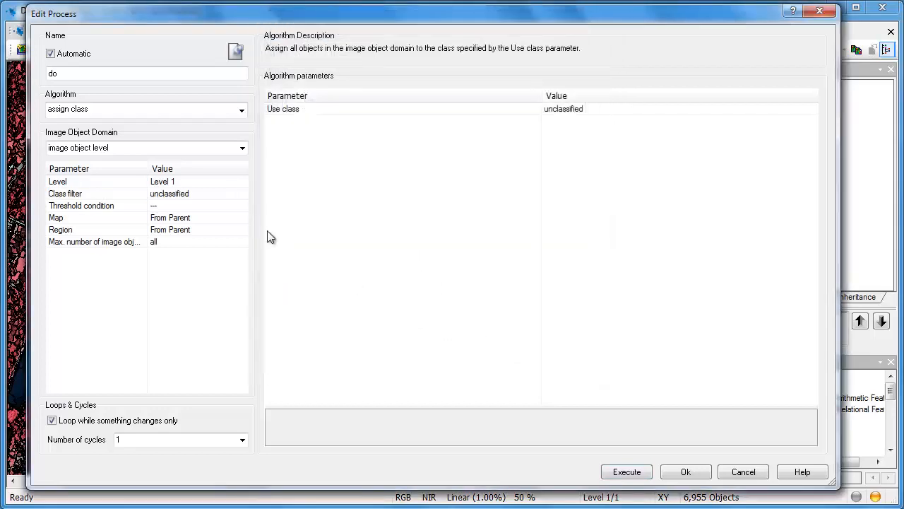
# Set the threshold condition of the new assign class process to Mean NIR < 45.
pyautogui.click(236, 206)
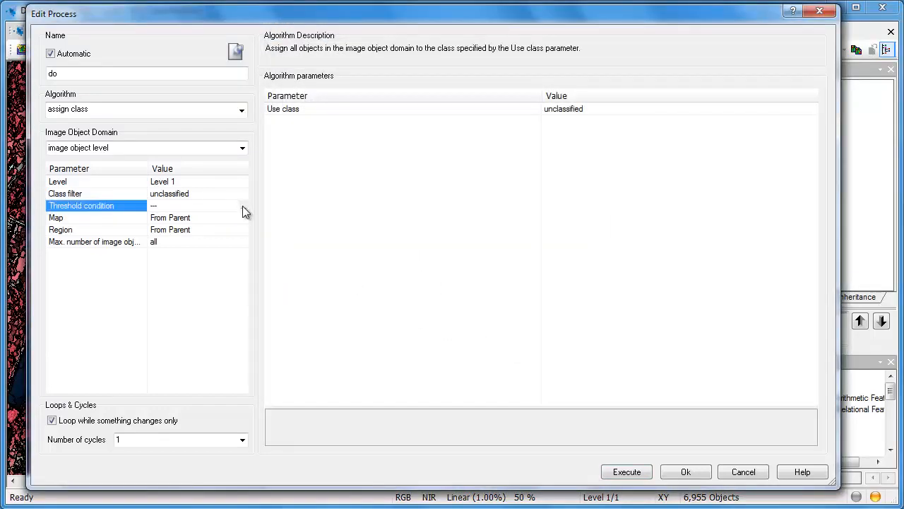
pyautogui.click(242, 205)
pyautogui.click(231, 82)
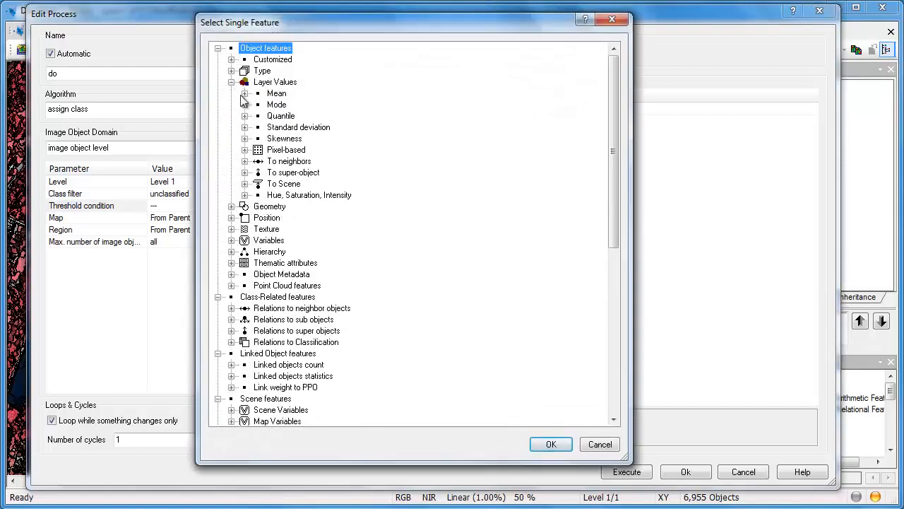
pyautogui.click(244, 94)
pyautogui.doubleClick(286, 174)
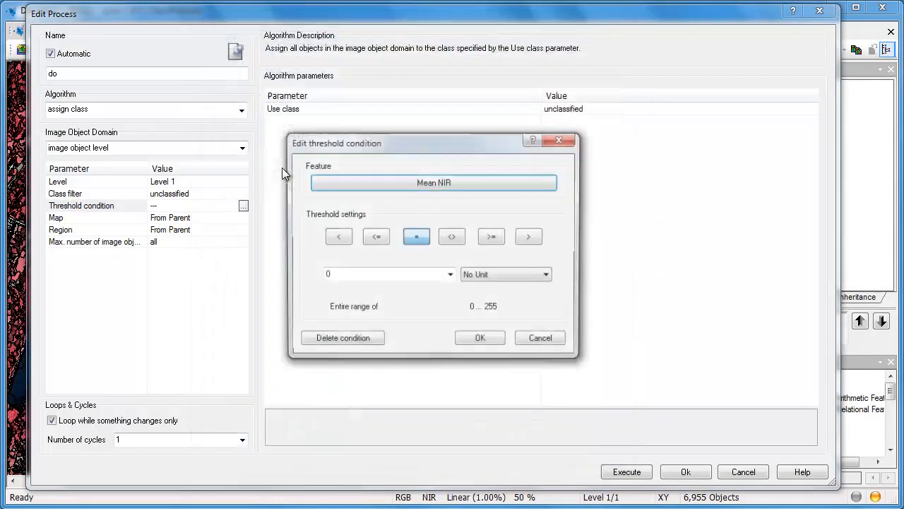
pyautogui.click(337, 237)
pyautogui.write('45')
pyautogui.click(487, 342)
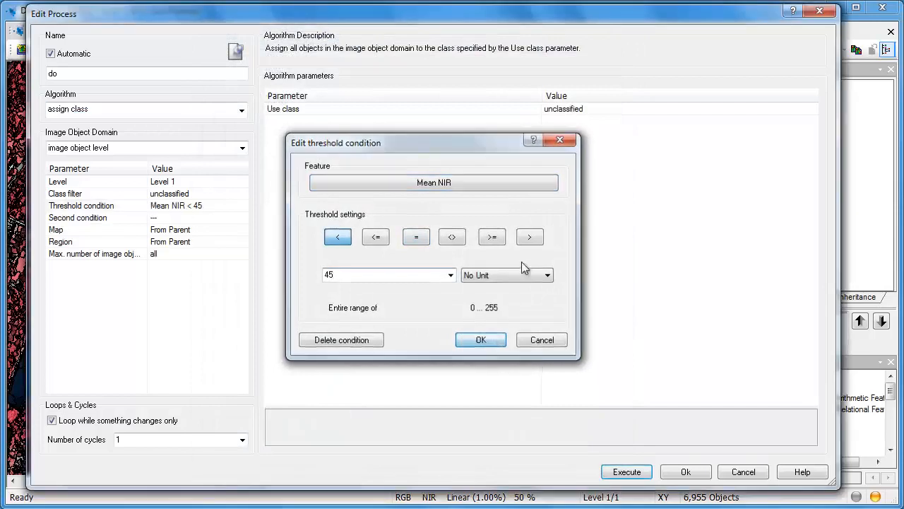
# Assign the matching objects to a new blue class named Water and save the process.
pyautogui.click(599, 110)
pyautogui.write('Water')
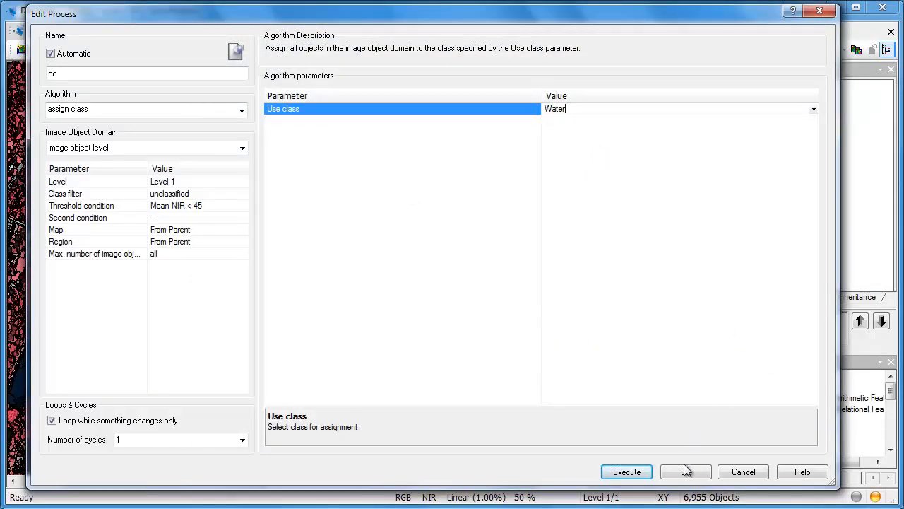
pyautogui.click(685, 471)
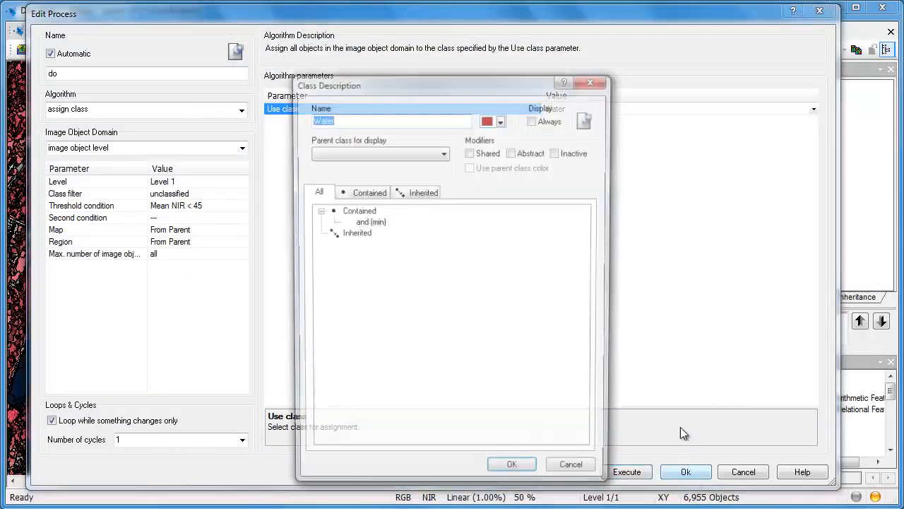
pyautogui.click(501, 121)
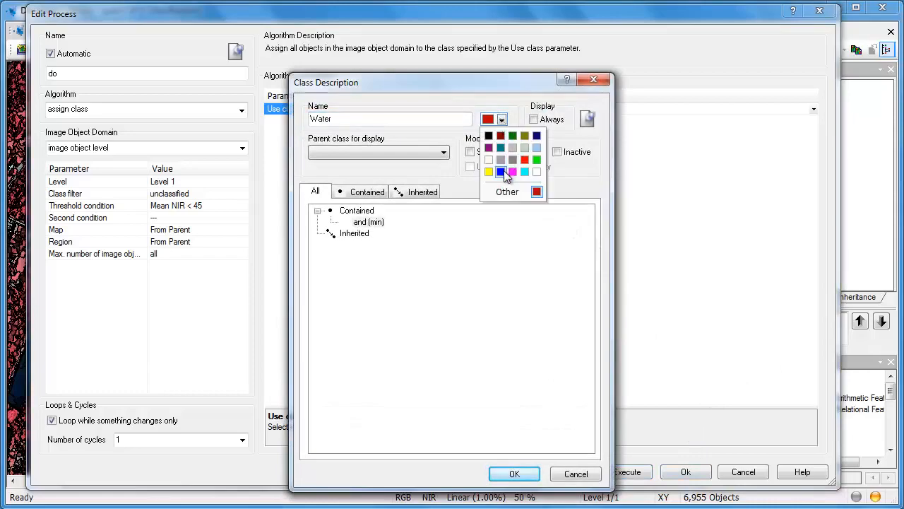
pyautogui.click(499, 169)
pyautogui.click(524, 474)
pyautogui.click(684, 472)
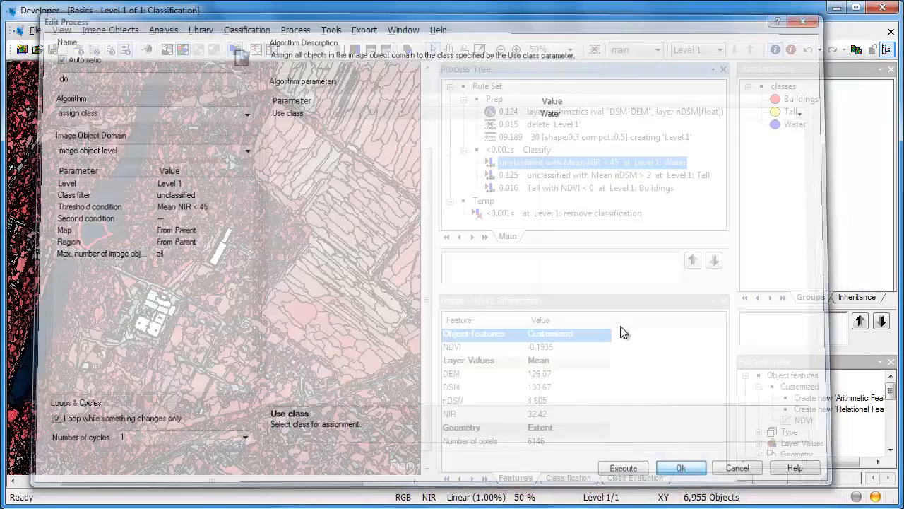
# Execute the Water classification process and select an object in the upper water body to inspect it.
pyautogui.rightClick(526, 170)
pyautogui.click(558, 188)
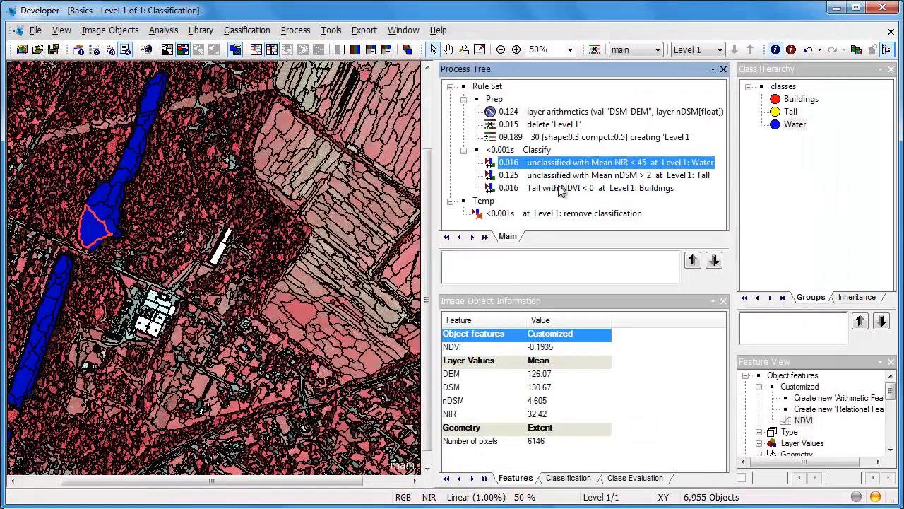
pyautogui.click(97, 226)
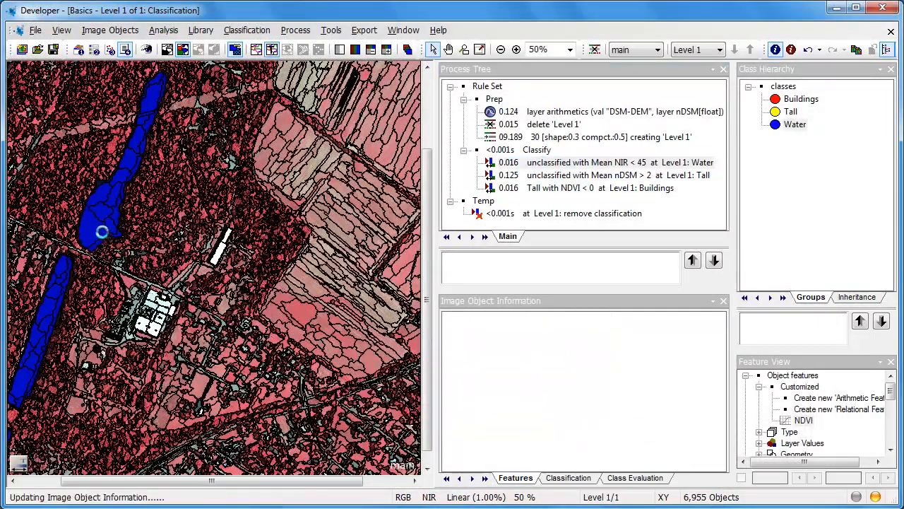
# Execute the existing Tall and Buildings classification processes on the image objects.
pyautogui.rightClick(520, 176)
pyautogui.click(543, 200)
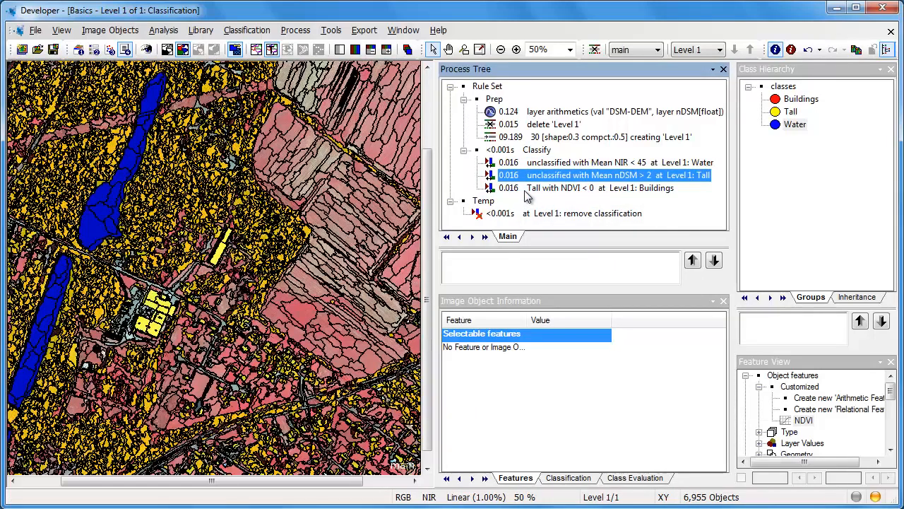
pyautogui.rightClick(529, 188)
pyautogui.click(553, 214)
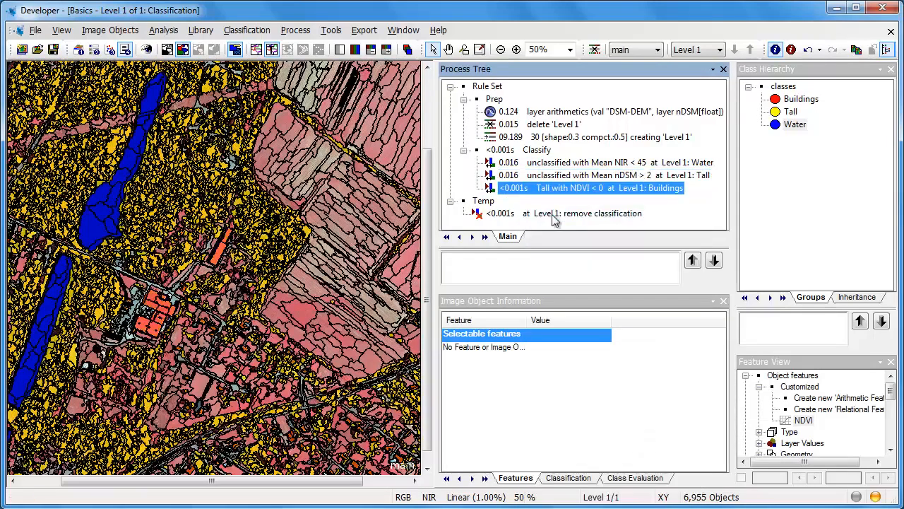
# Append an assign class process after the Buildings process, with its class filter set to Tall.
pyautogui.rightClick(523, 196)
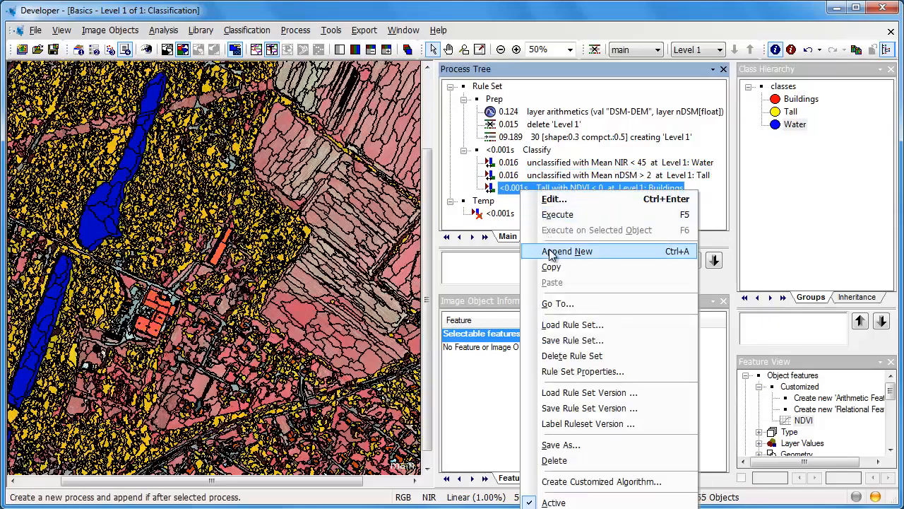
pyautogui.click(549, 250)
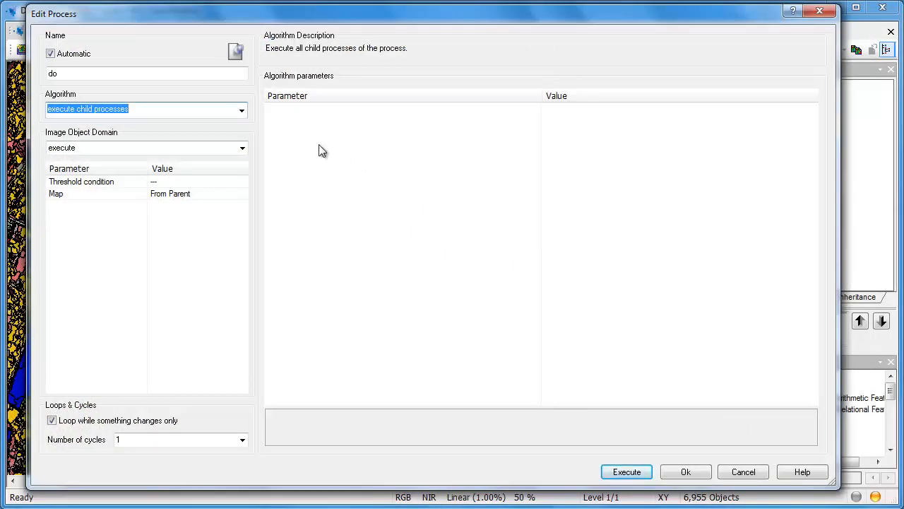
pyautogui.write('assign class')
pyautogui.press('Return')
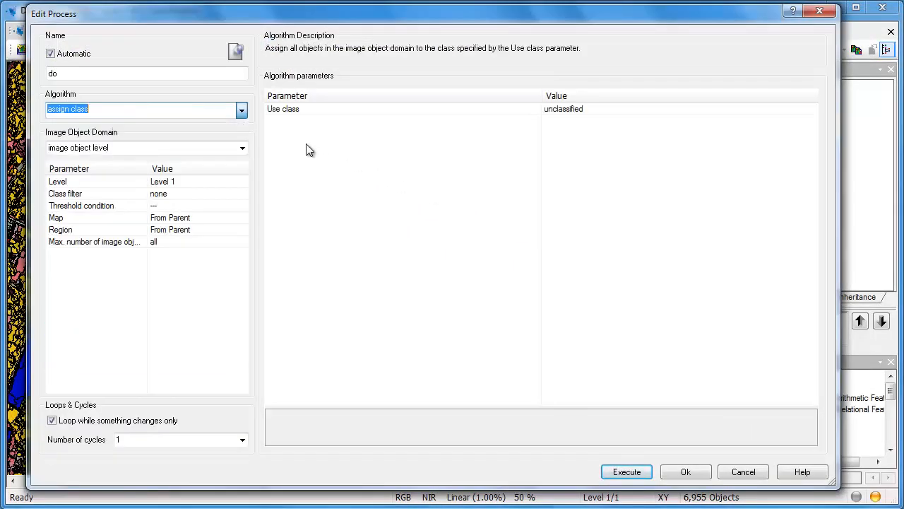
pyautogui.click(236, 193)
pyautogui.click(243, 194)
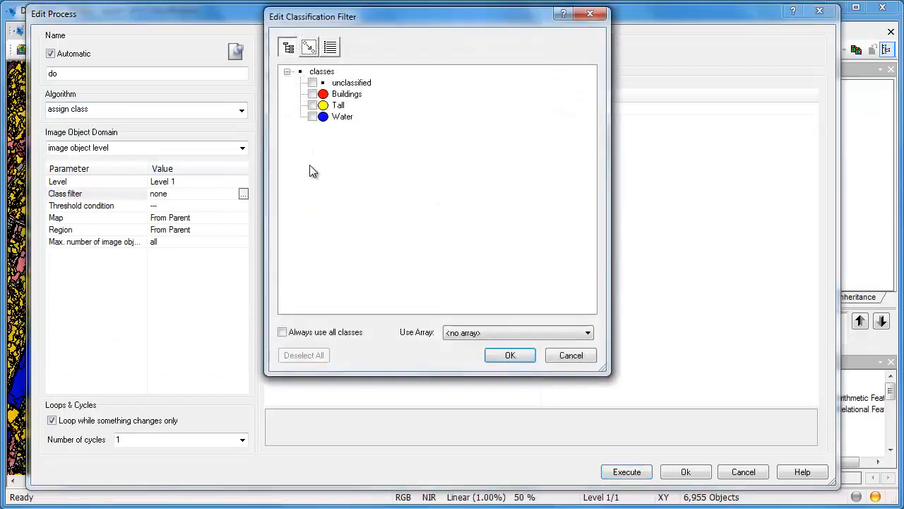
pyautogui.click(313, 105)
pyautogui.click(509, 355)
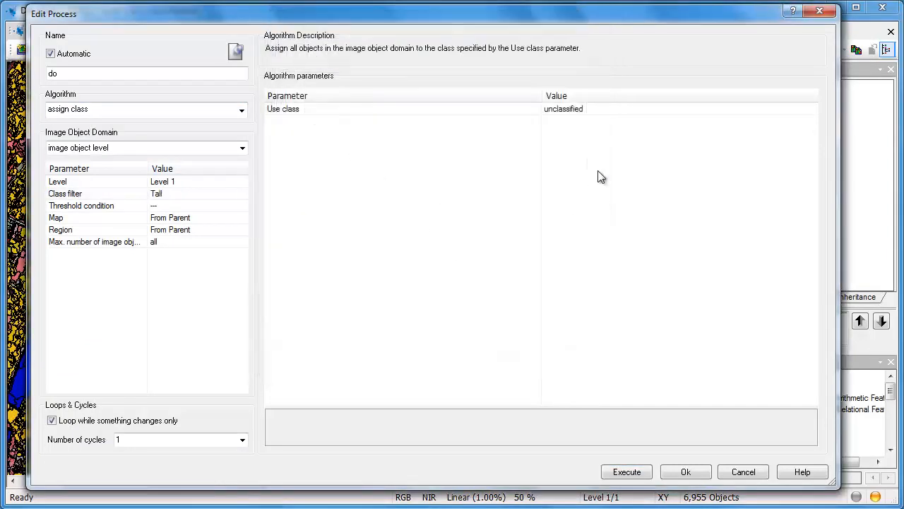
# Assign the filtered Tall objects to a new dark green class named Tree Canopy and execute the process.
pyautogui.click(603, 109)
pyautogui.write('Tre')
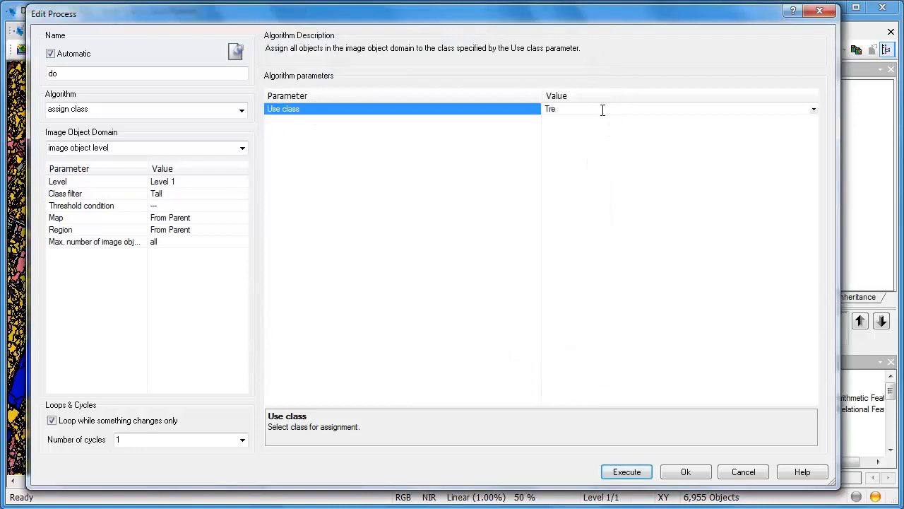
pyautogui.write('e Canopy')
pyautogui.press('Return')
pyautogui.click(501, 120)
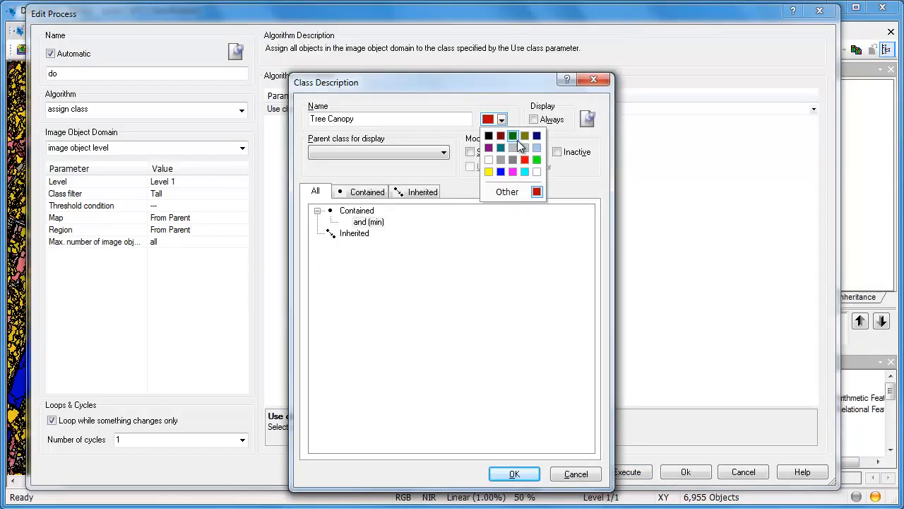
pyautogui.click(513, 137)
pyautogui.click(516, 473)
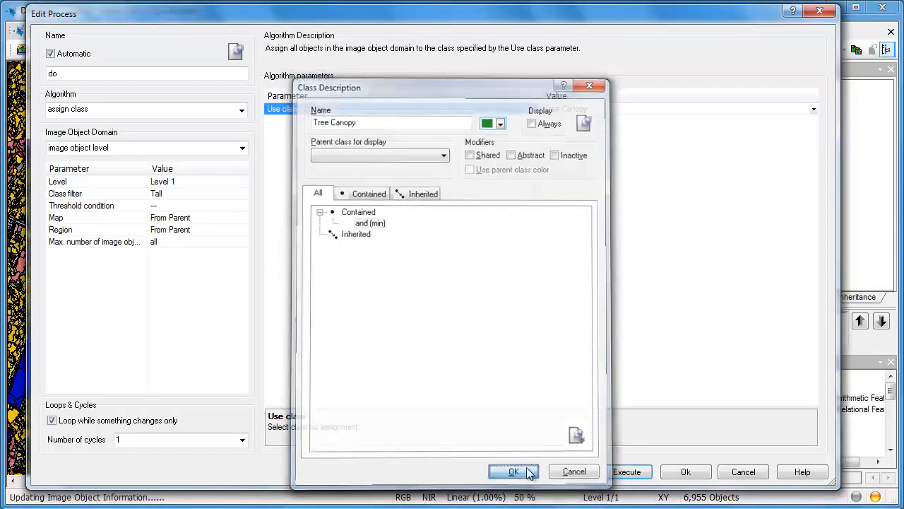
pyautogui.click(626, 472)
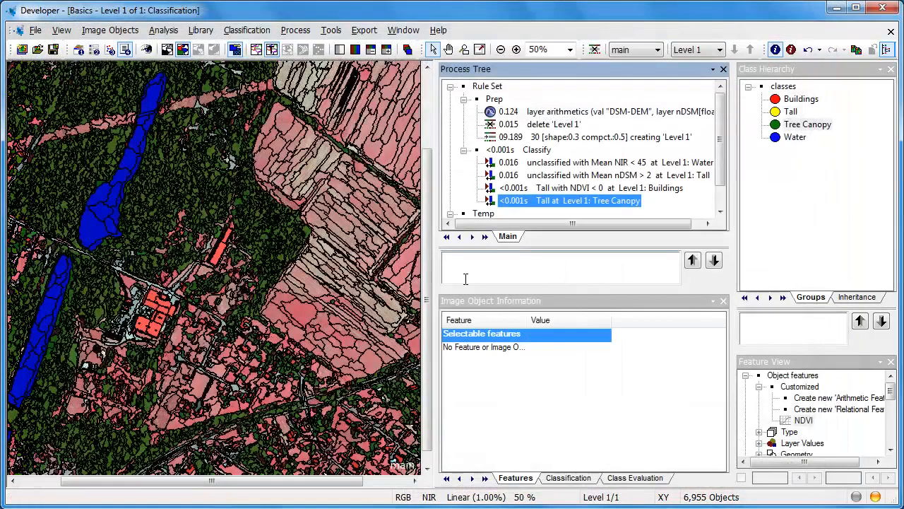
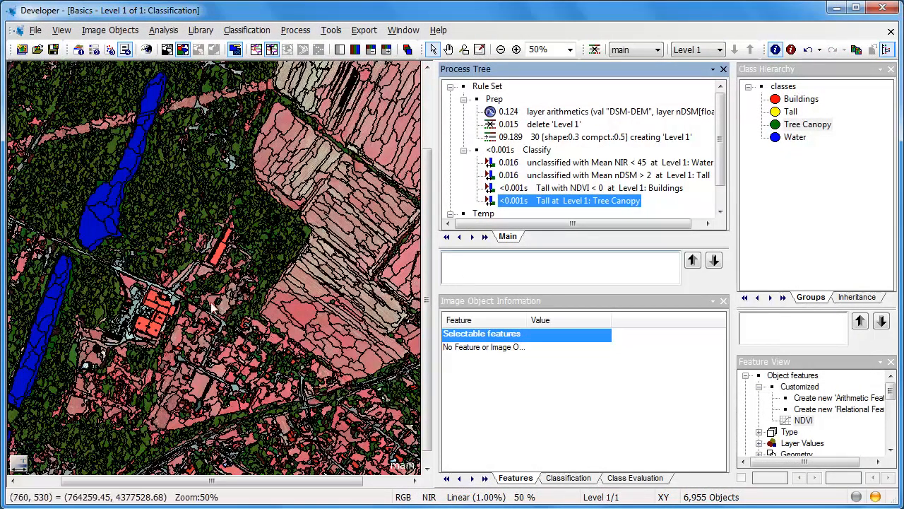
# Append an assign class process after the Tree Canopy process, with its class filter set to unclassified.
pyautogui.rightClick(535, 200)
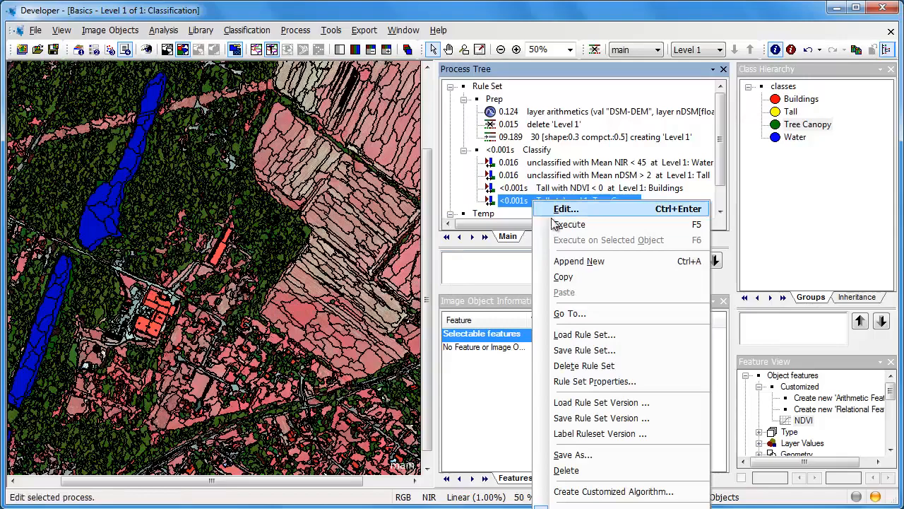
pyautogui.click(571, 261)
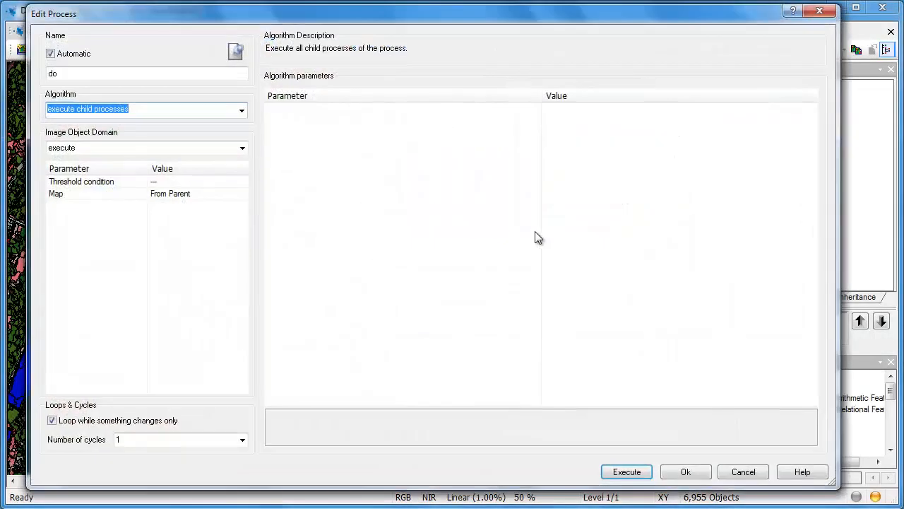
pyautogui.write('assign class')
pyautogui.press('Return')
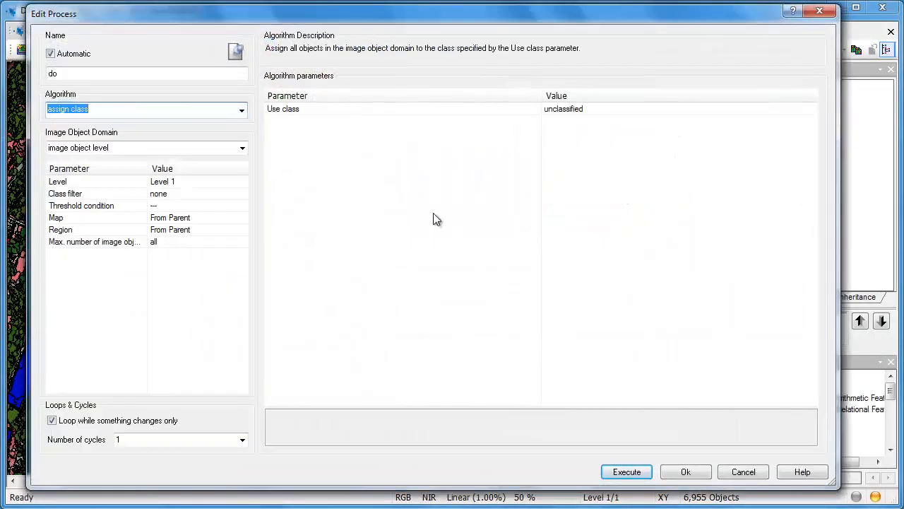
pyautogui.click(230, 195)
pyautogui.click(243, 194)
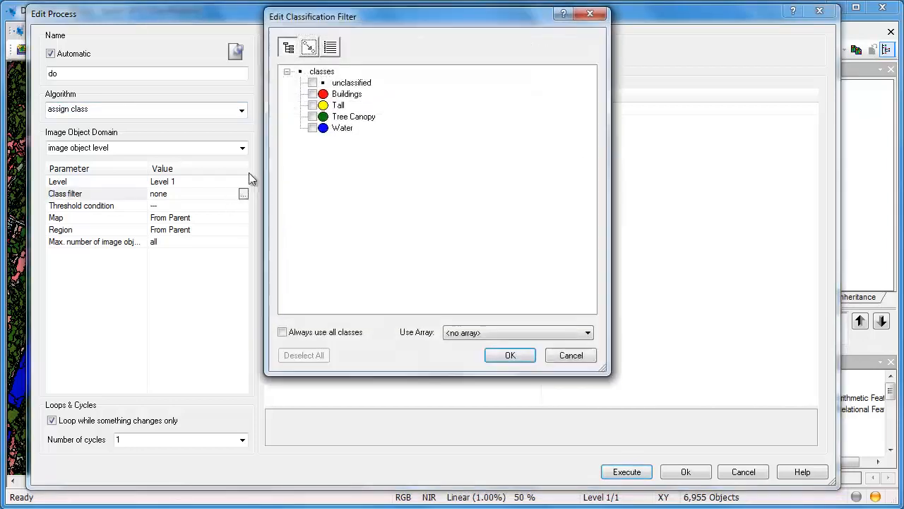
pyautogui.click(313, 83)
pyautogui.click(506, 356)
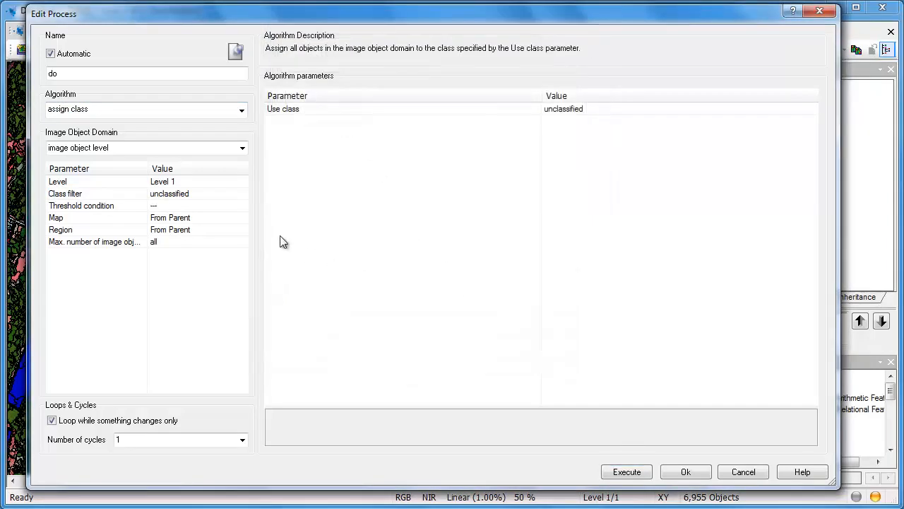
# Set the threshold condition of the new assign class process to NDVI < 0.
pyautogui.click(233, 205)
pyautogui.click(242, 205)
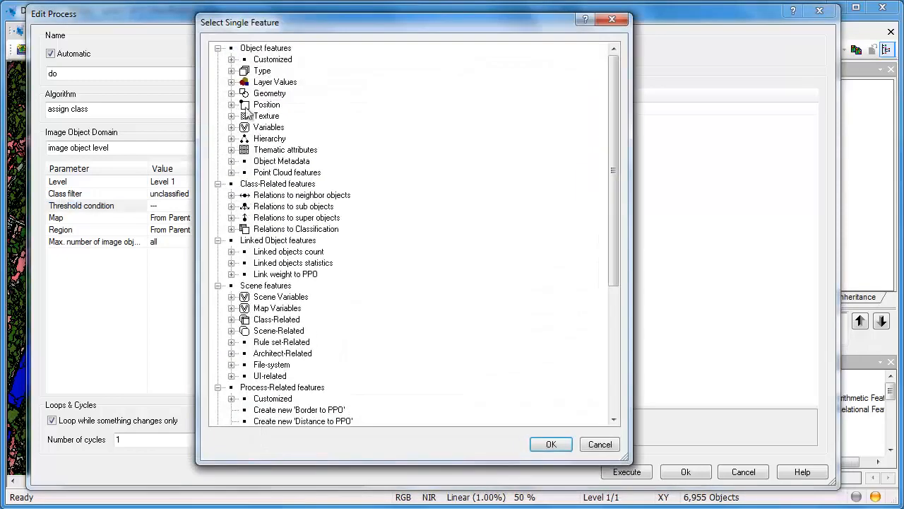
pyautogui.click(231, 59)
pyautogui.click(275, 92)
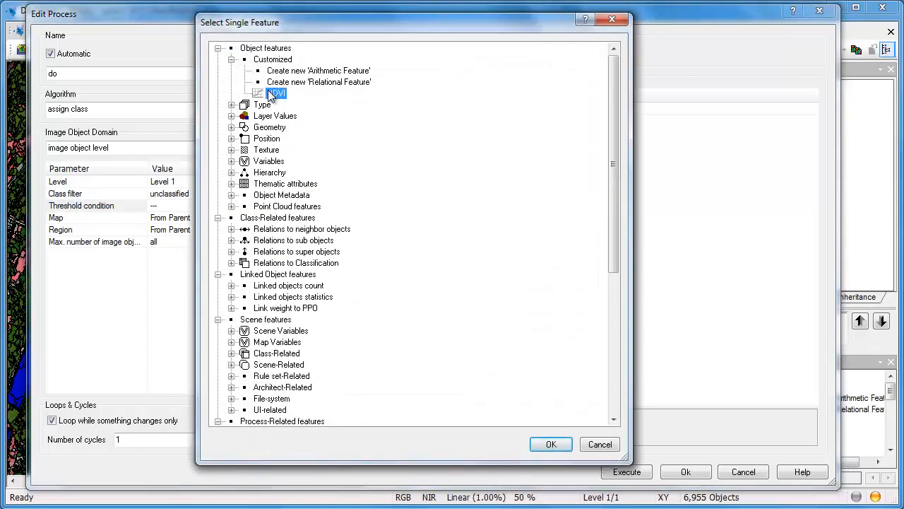
pyautogui.doubleClick(275, 92)
pyautogui.click(337, 237)
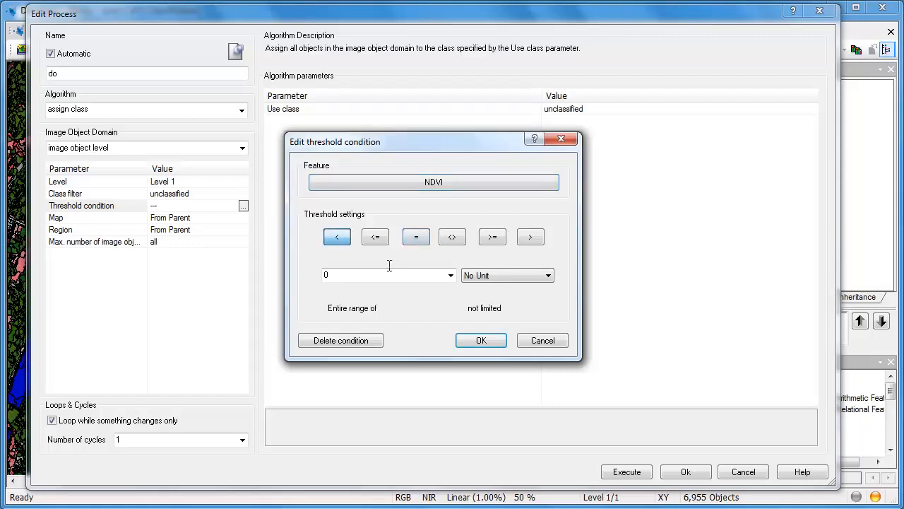
pyautogui.click(470, 341)
# Assign the matching objects to a new cyan class named Other Impervious and execute the process.
pyautogui.click(598, 110)
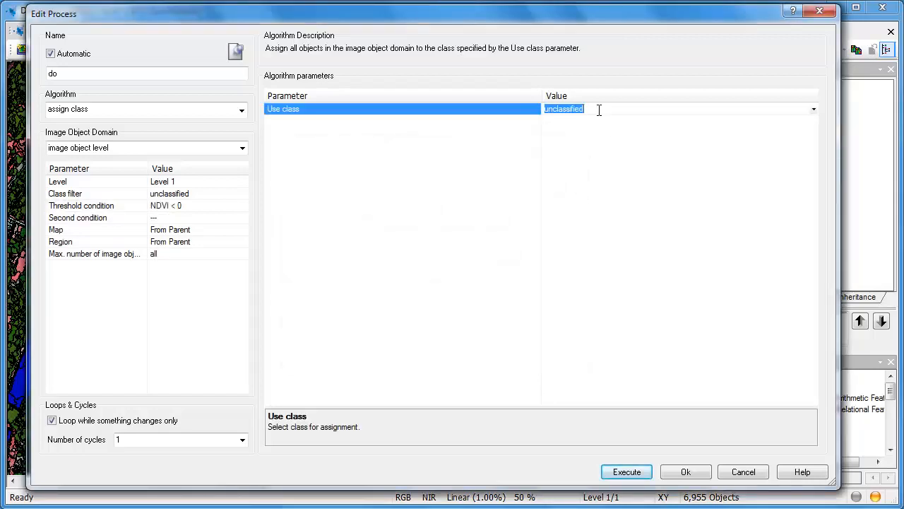
pyautogui.write('Other Impervious')
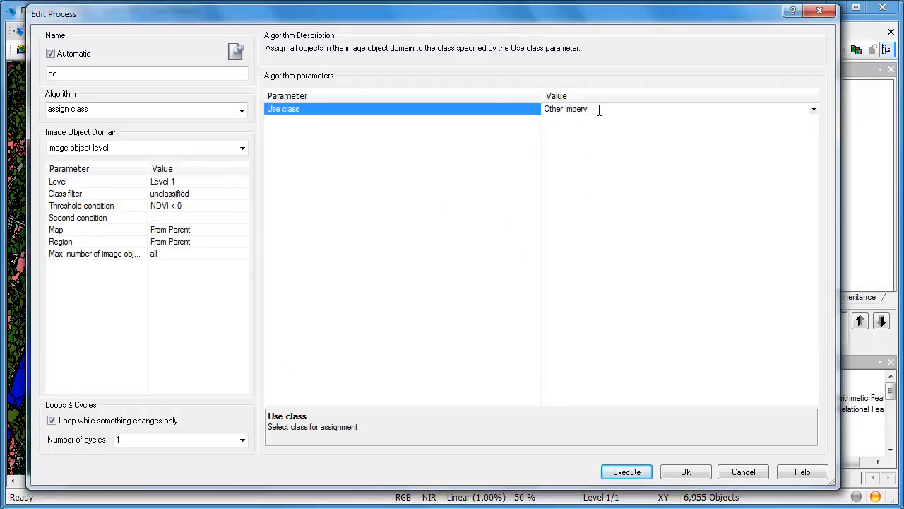
pyautogui.click(625, 472)
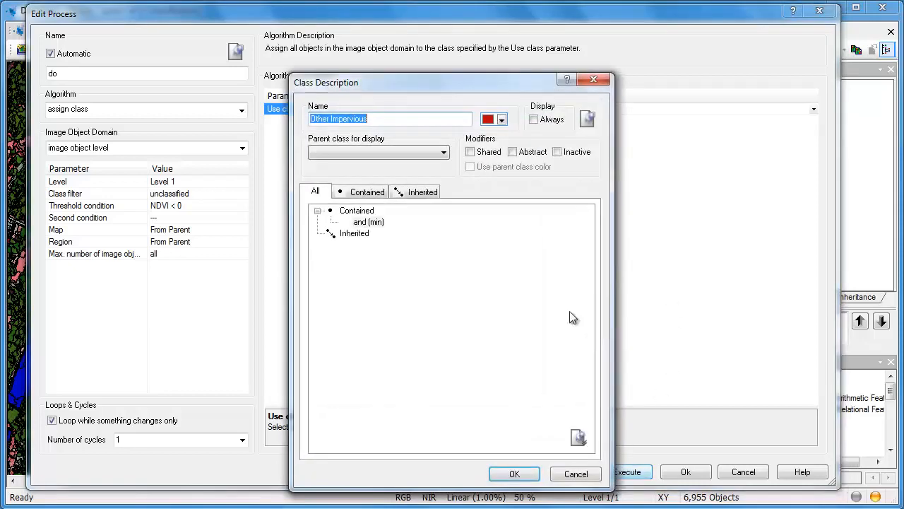
pyautogui.click(501, 119)
pyautogui.click(529, 173)
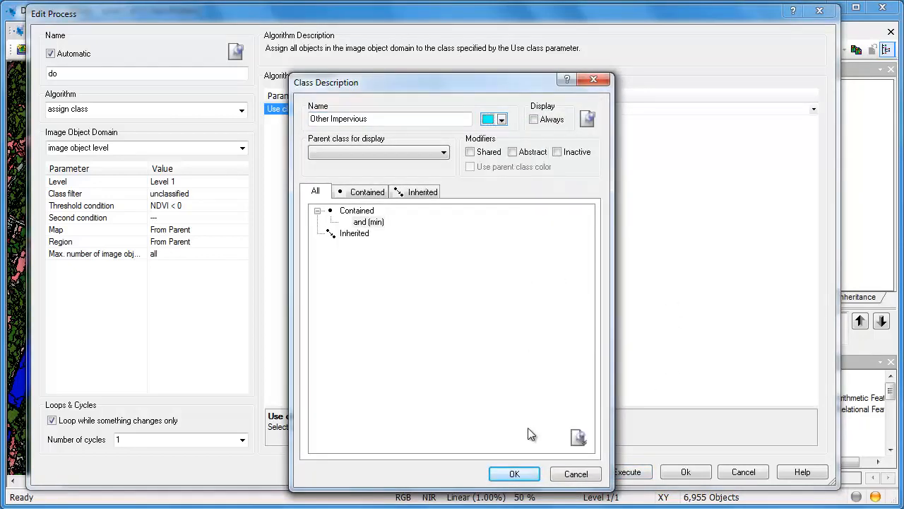
pyautogui.click(515, 474)
pyautogui.click(616, 477)
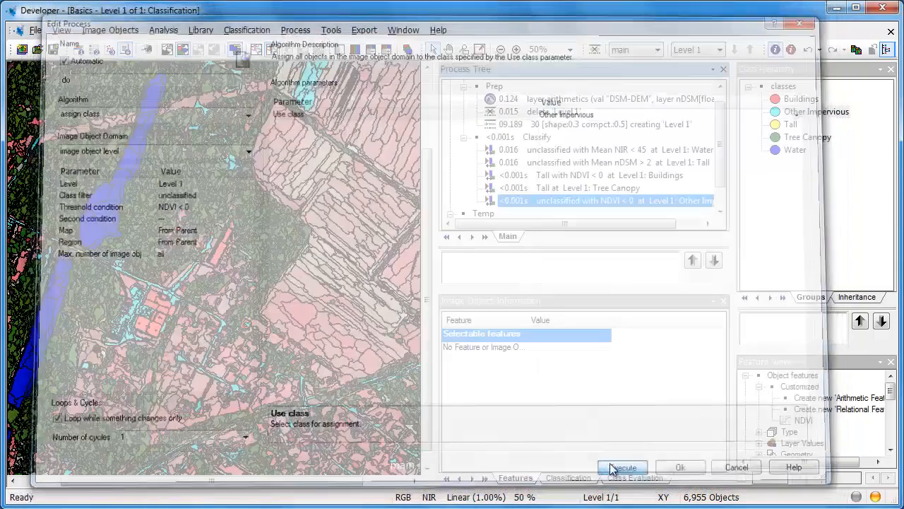
# Append an assign class process after the Other Impervious process, with its class filter set to unclassified.
pyautogui.rightClick(548, 205)
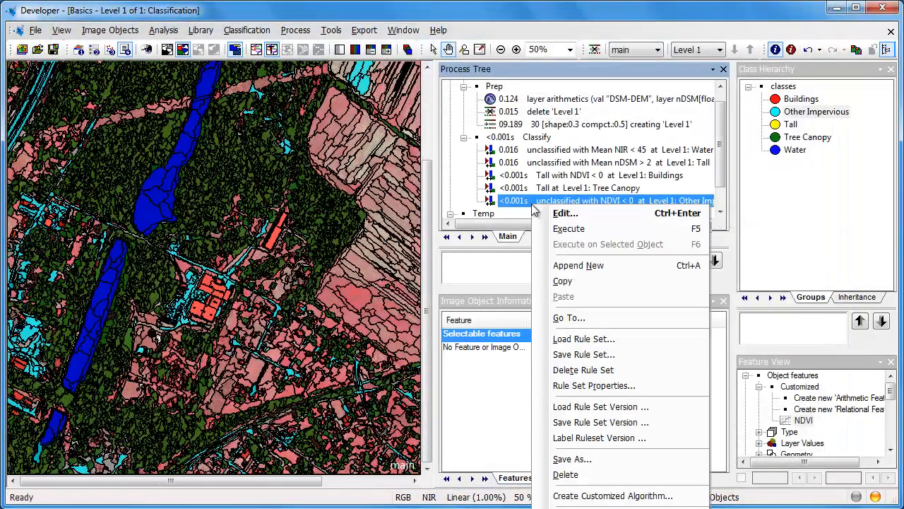
pyautogui.click(558, 266)
pyautogui.write('assign class')
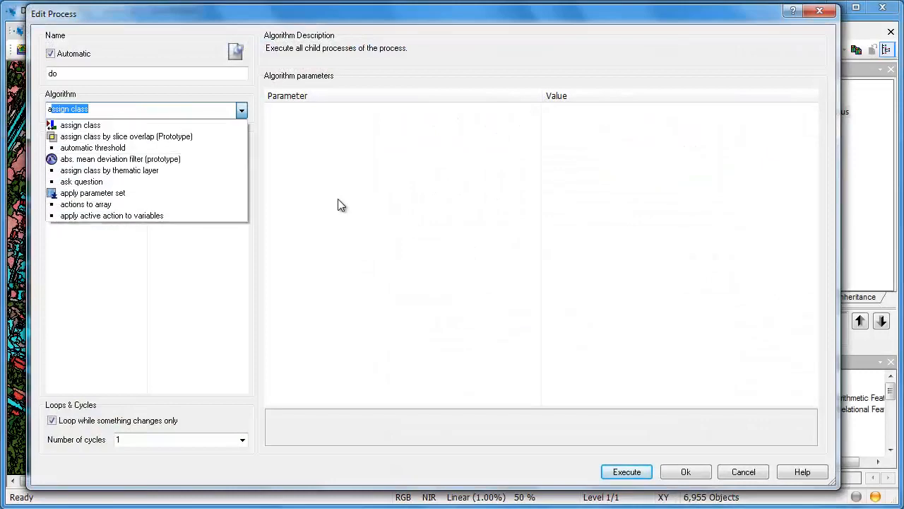
pyautogui.press('Return')
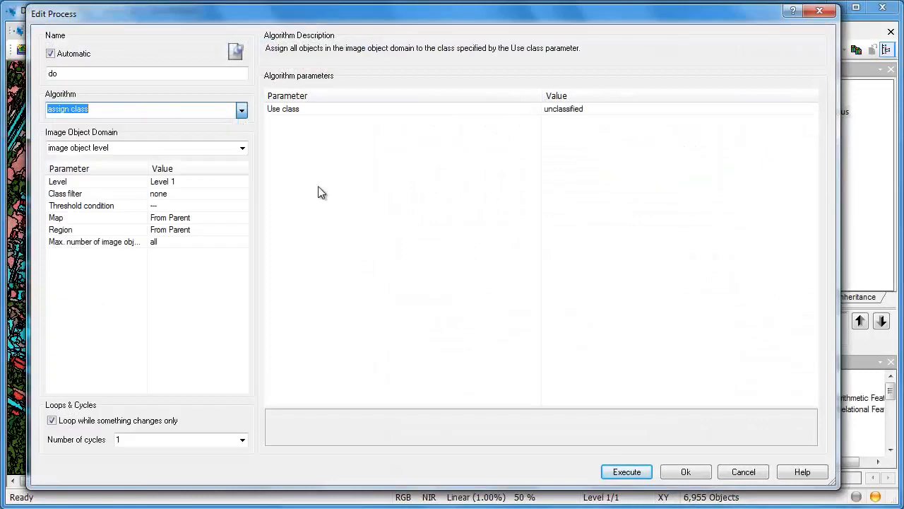
pyautogui.click(242, 195)
pyautogui.click(313, 83)
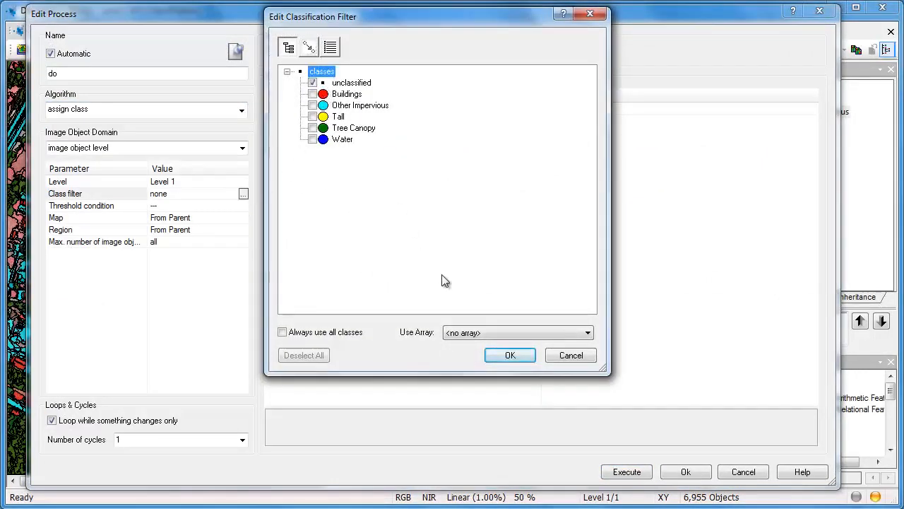
pyautogui.click(509, 356)
# Assign the remaining unclassified objects to a new light grey class named Other Vegetation and save the process without executing it.
pyautogui.click(600, 111)
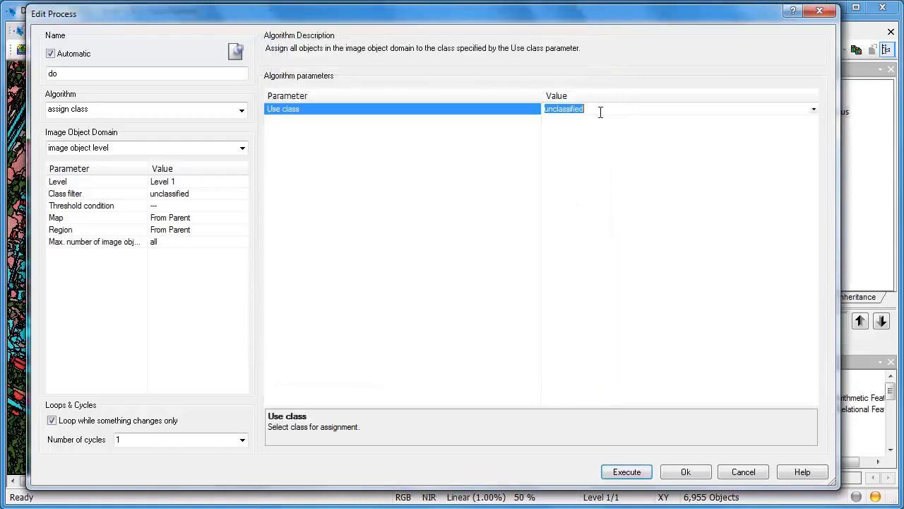
pyautogui.write('Other Vegetation')
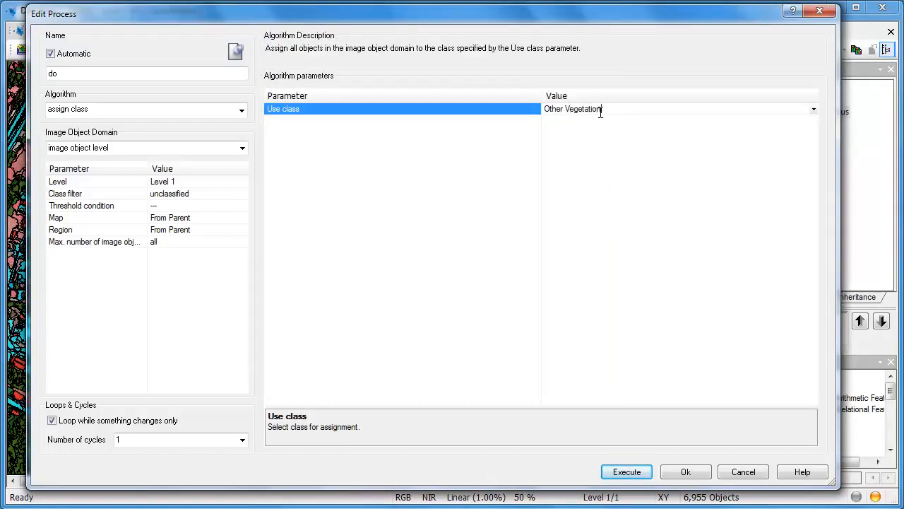
pyautogui.press('Return')
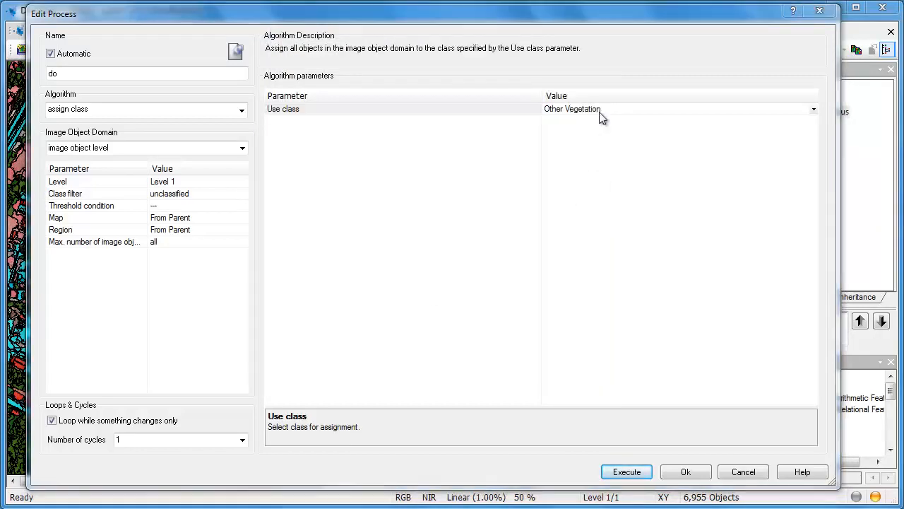
pyautogui.click(501, 119)
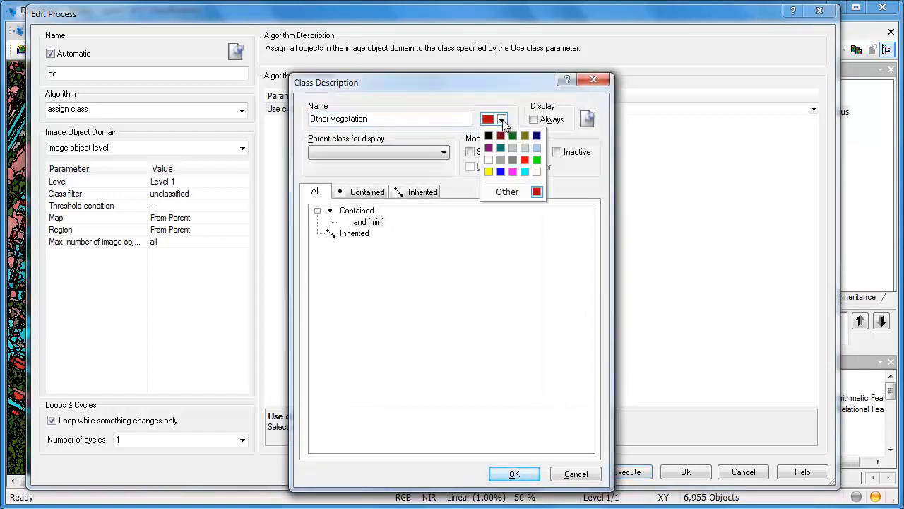
pyautogui.click(526, 149)
pyautogui.click(516, 474)
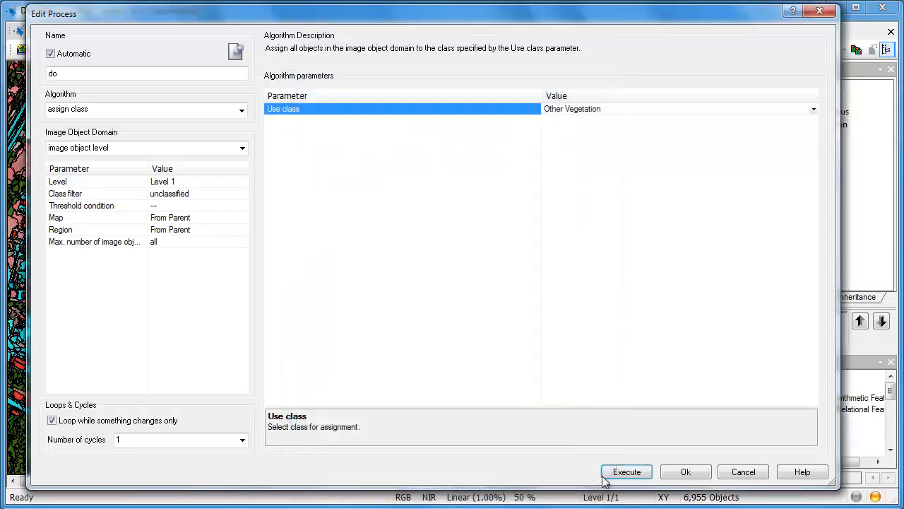
pyautogui.click(684, 478)
# Execute the Other Vegetation process on the remaining unclassified objects.
pyautogui.rightClick(520, 203)
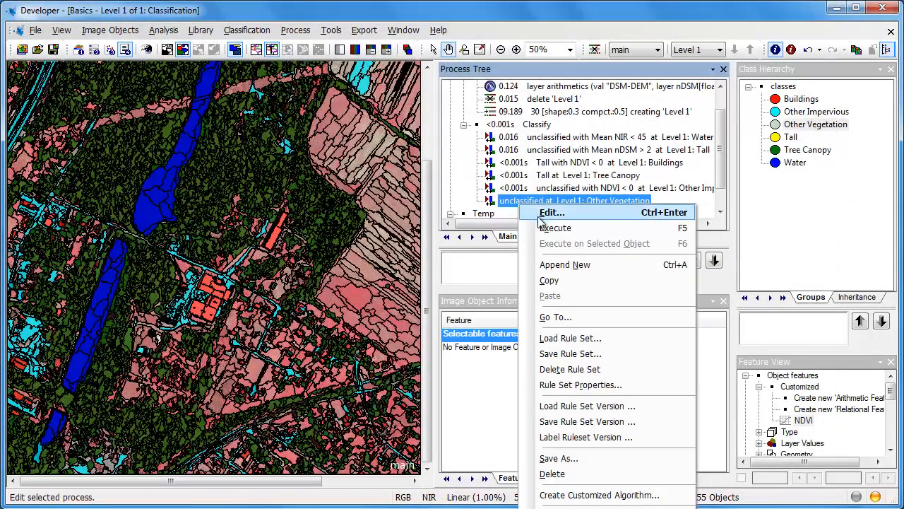
pyautogui.click(546, 227)
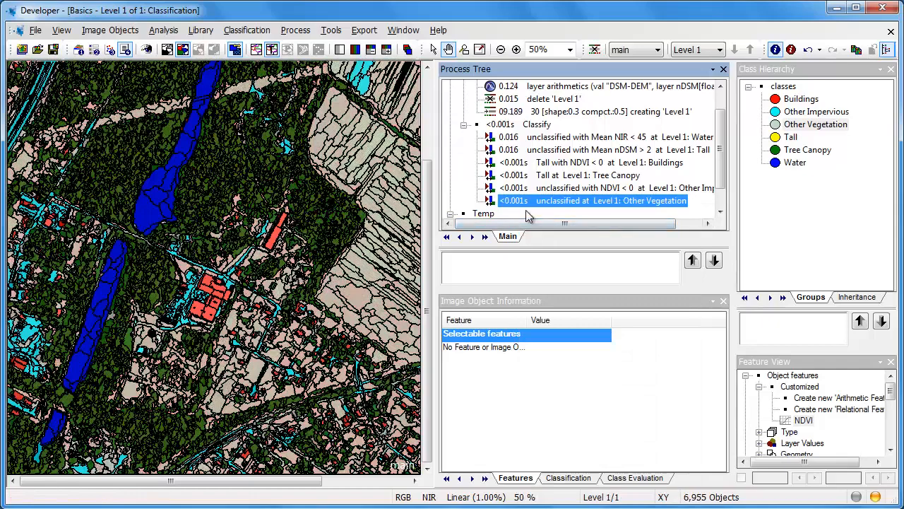
# Examine the red Buildings sliver along the river's edge with object outlines off and on, and select it to read its feature values.
pyautogui.click(516, 50)
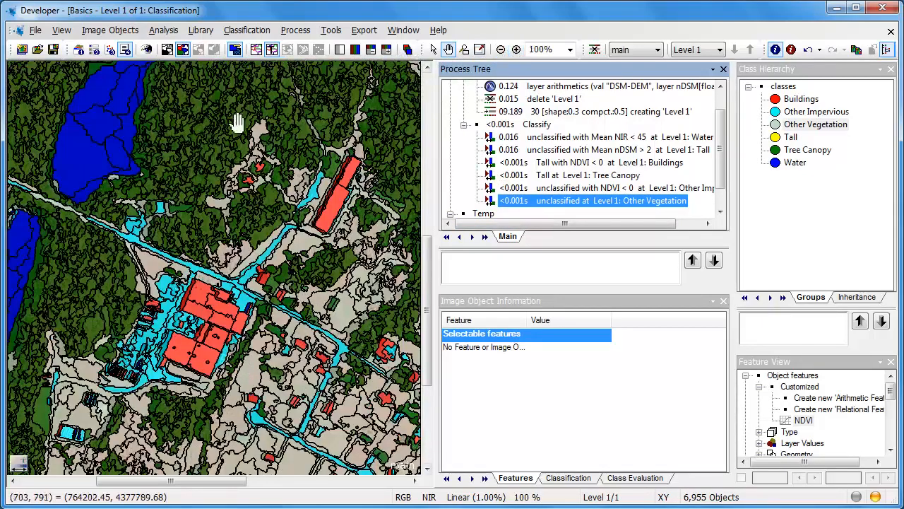
pyautogui.moveTo(211, 121); pyautogui.dragTo(275, 247)
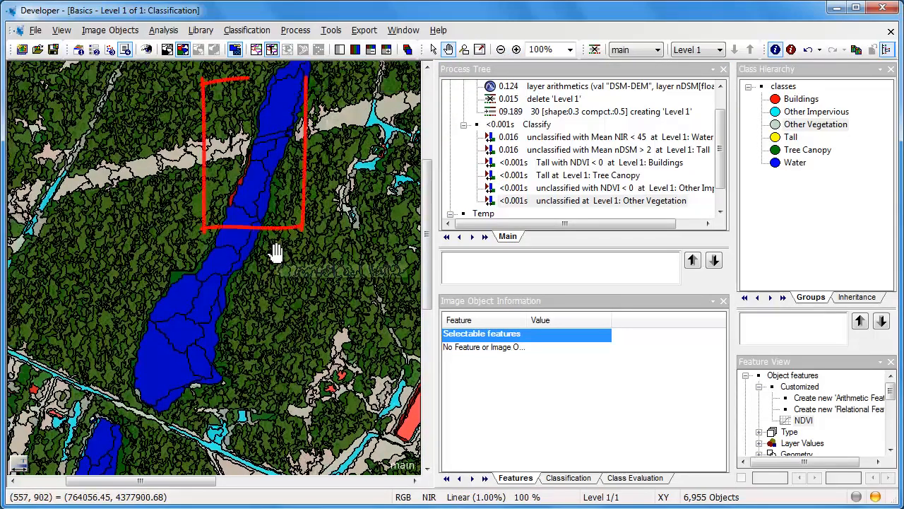
pyautogui.moveTo(276, 250); pyautogui.dragTo(284, 217)
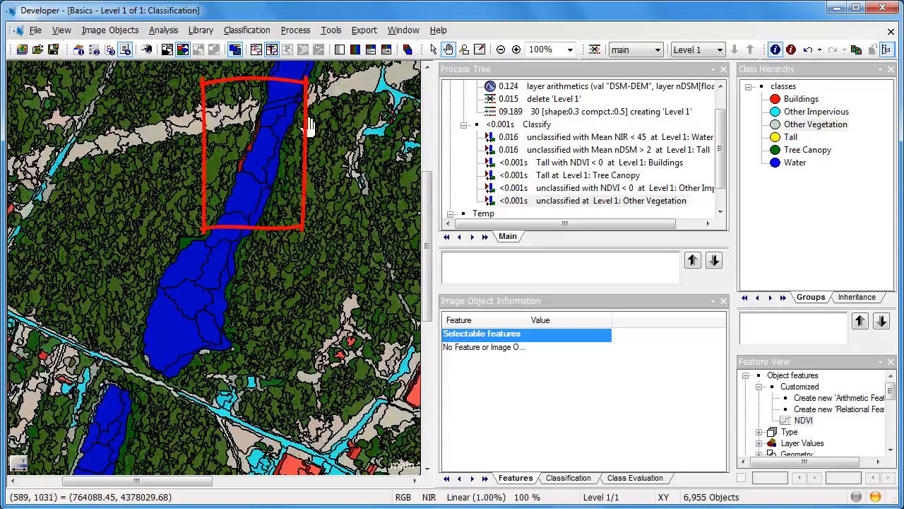
pyautogui.click(270, 55)
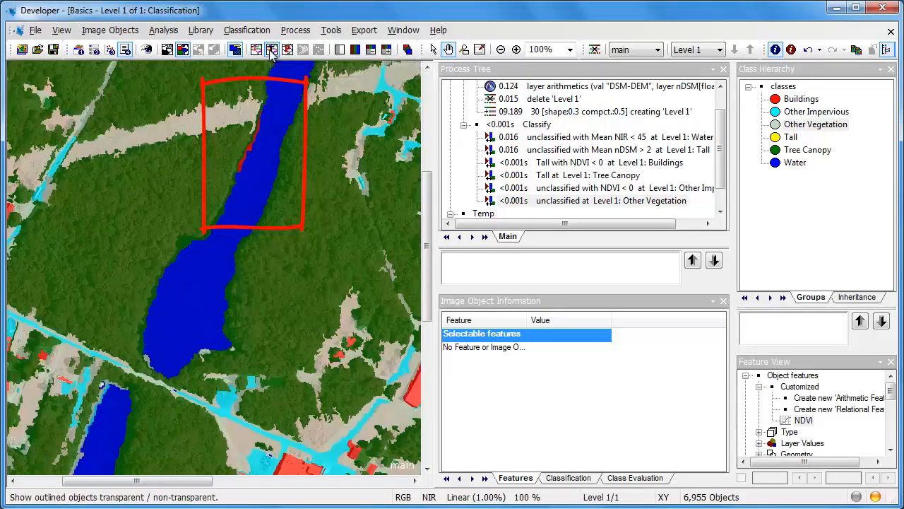
pyautogui.click(271, 54)
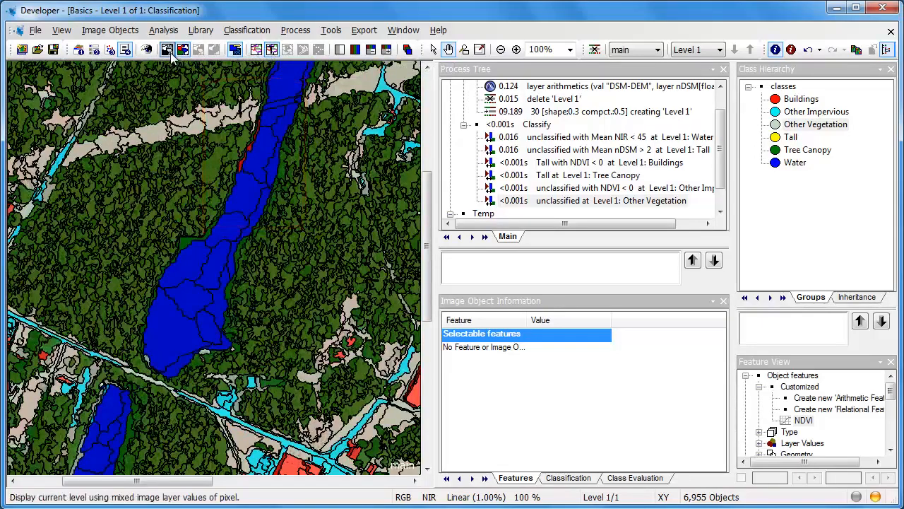
pyautogui.click(168, 50)
pyautogui.click(182, 50)
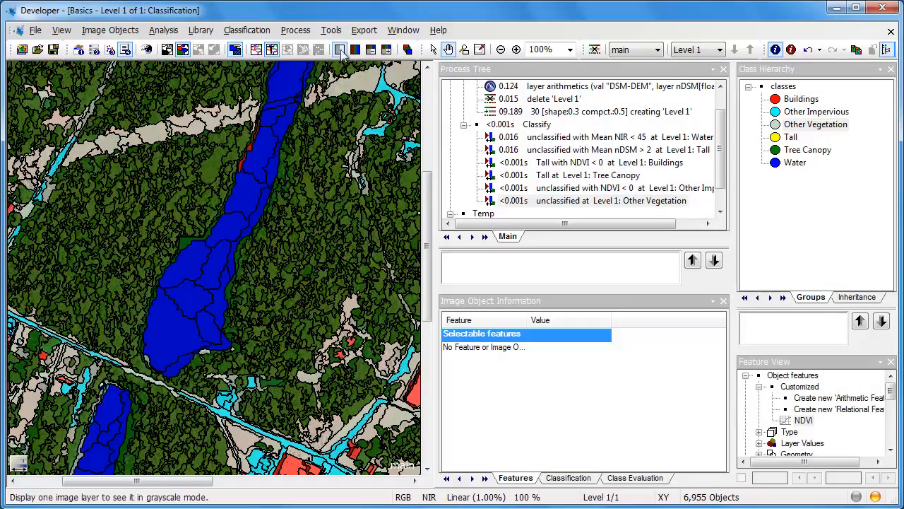
pyautogui.click(434, 50)
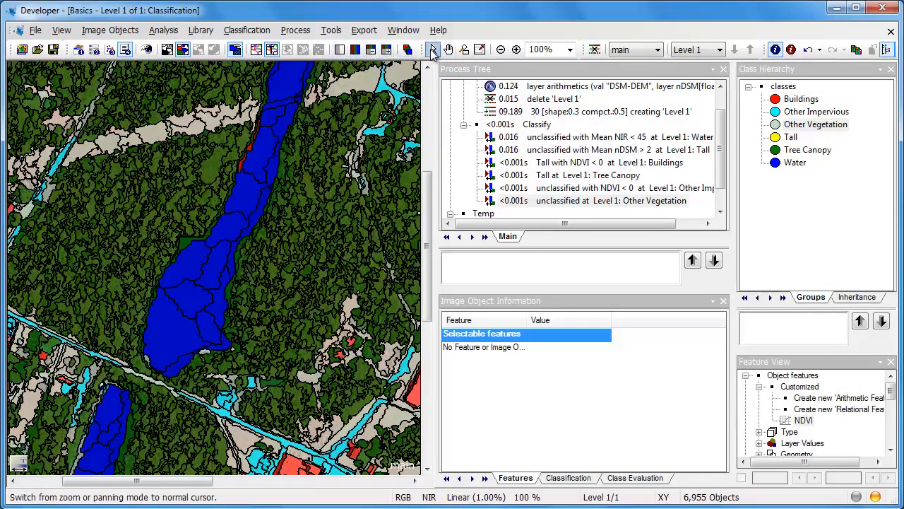
pyautogui.click(252, 152)
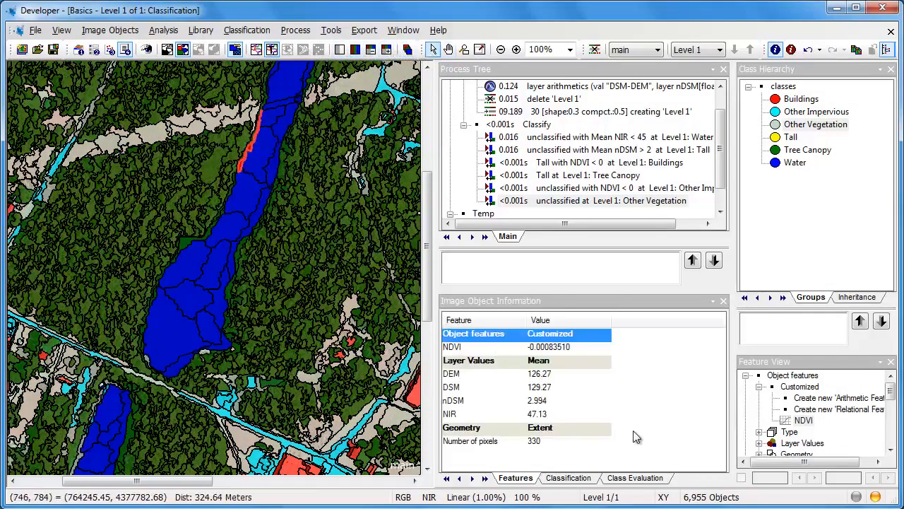
# Add the Length/Width geometry extent feature to the features displayed in the image object information.
pyautogui.rightClick(649, 379)
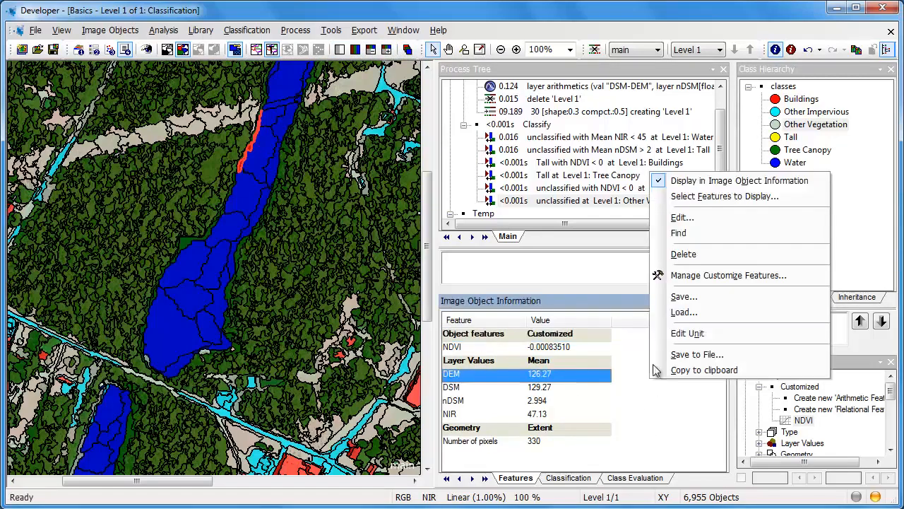
pyautogui.click(691, 198)
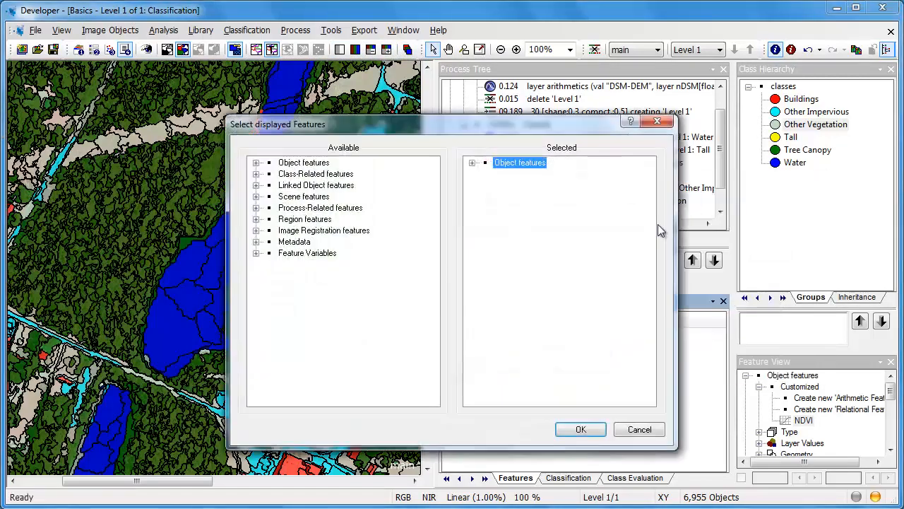
pyautogui.click(256, 163)
pyautogui.click(269, 208)
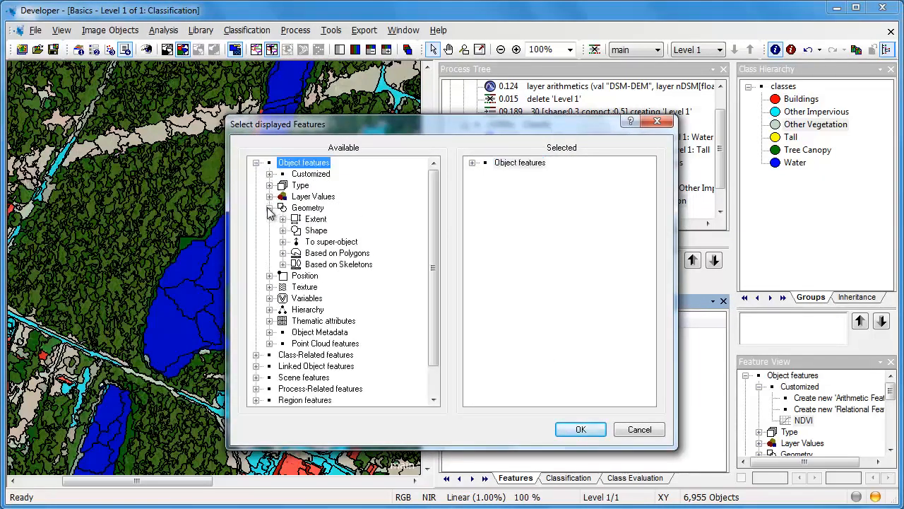
pyautogui.click(283, 219)
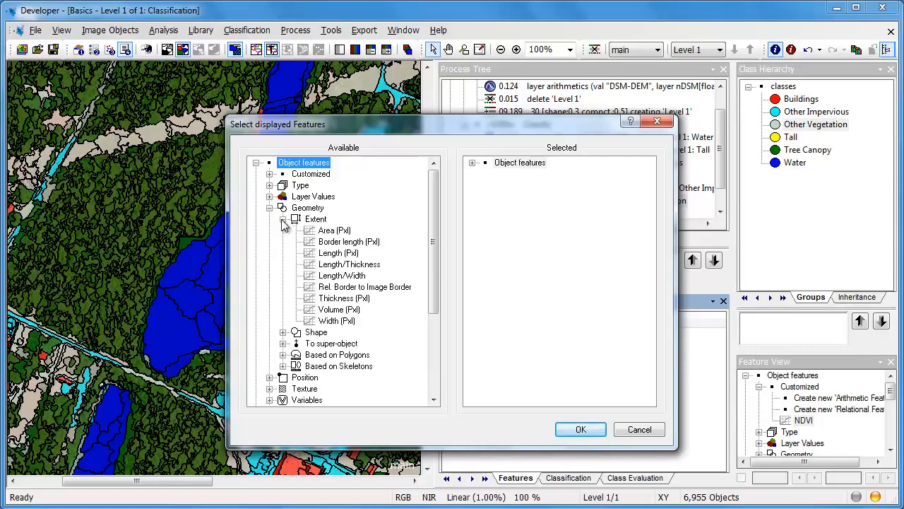
pyautogui.doubleClick(344, 275)
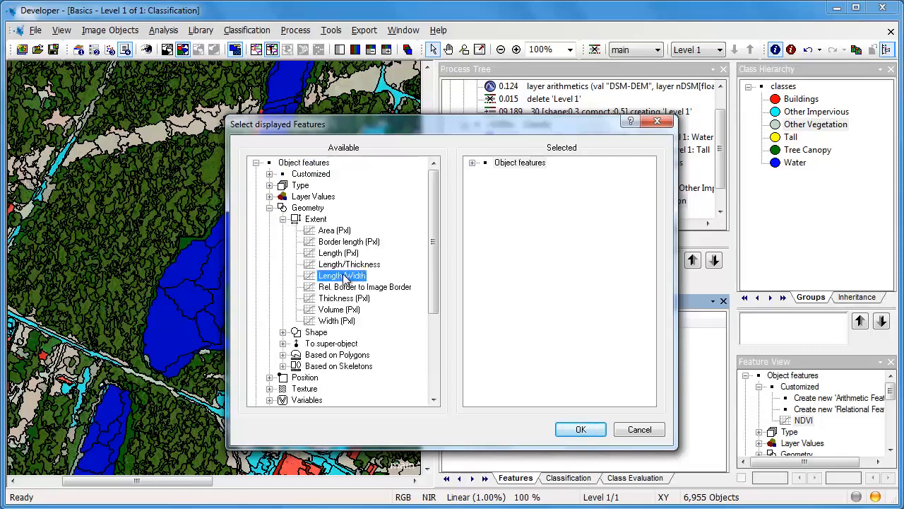
pyautogui.click(562, 426)
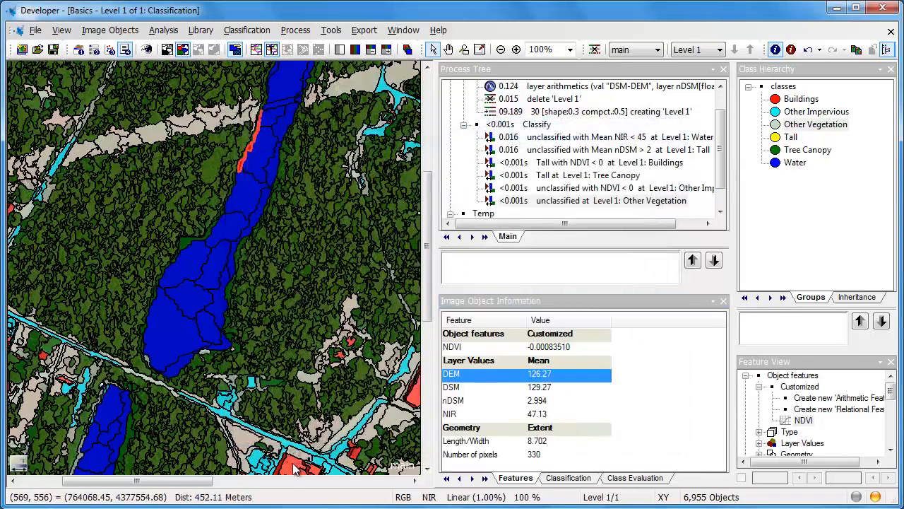
# Compare the Length/Width values of real building objects with those of the misclassified sliver beside the river.
pyautogui.click(349, 450)
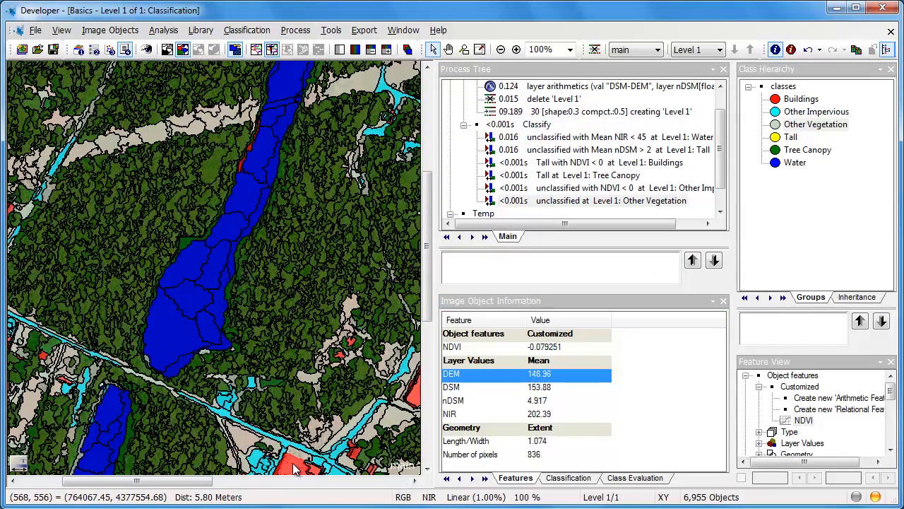
pyautogui.click(417, 400)
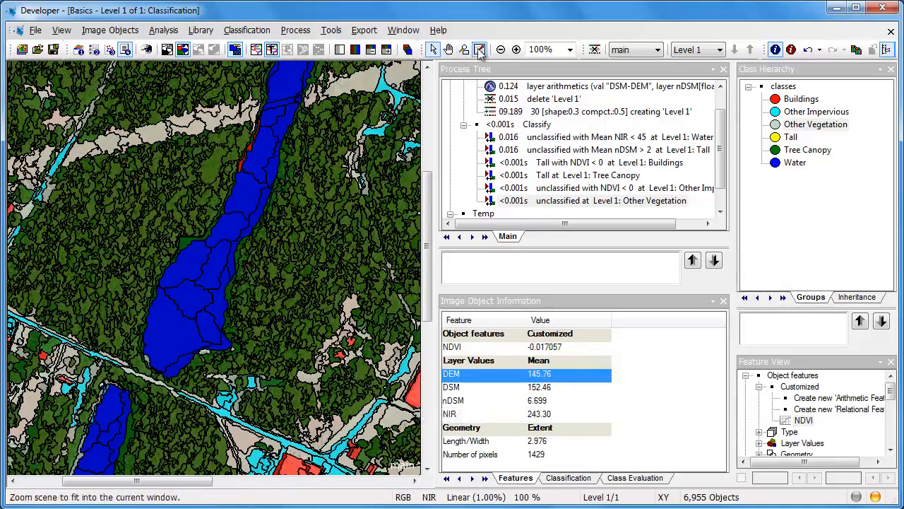
pyautogui.click(448, 48)
pyautogui.moveTo(381, 182); pyautogui.dragTo(262, 158)
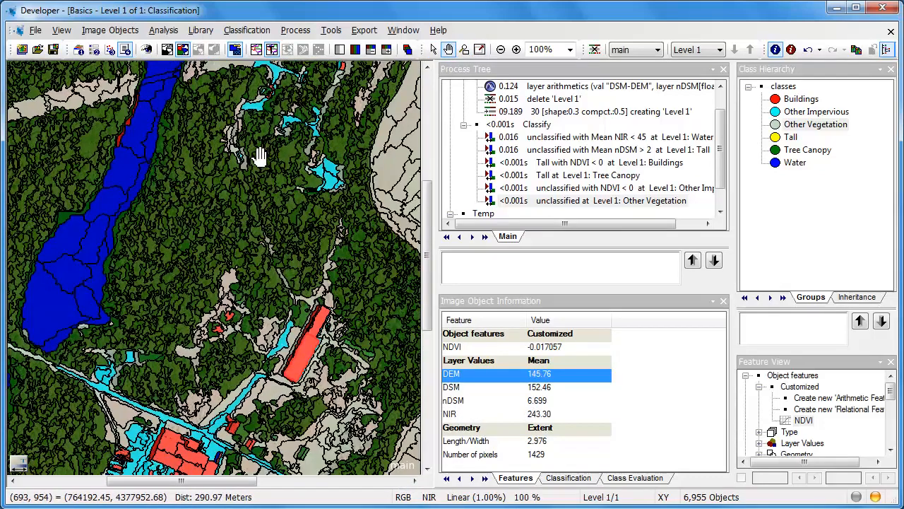
pyautogui.click(433, 51)
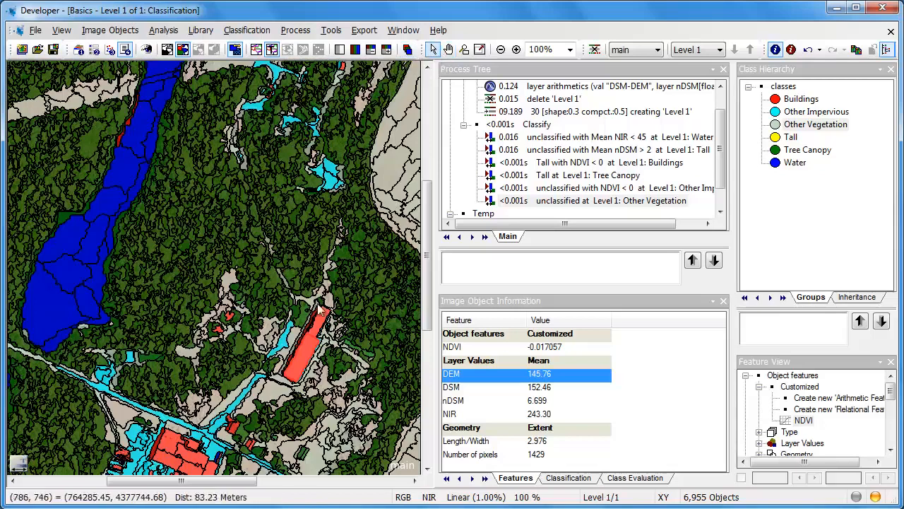
pyautogui.click(120, 145)
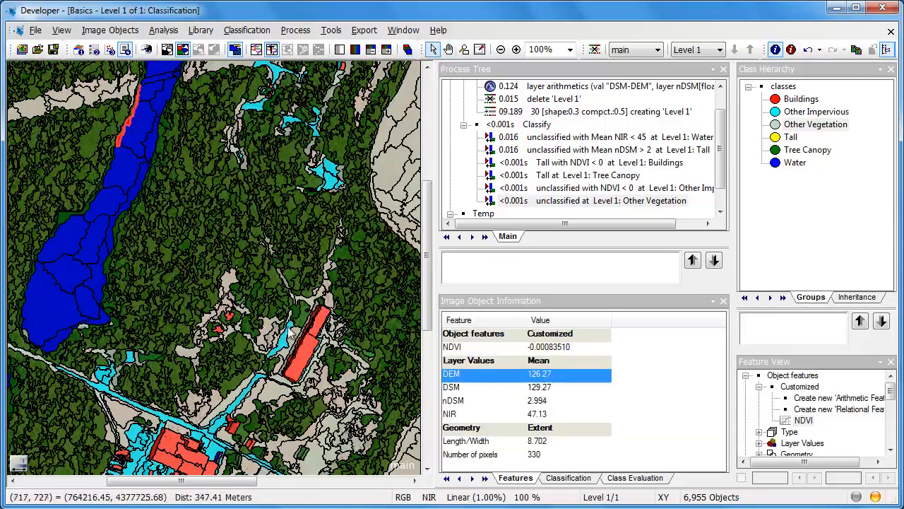
pyautogui.click(133, 152)
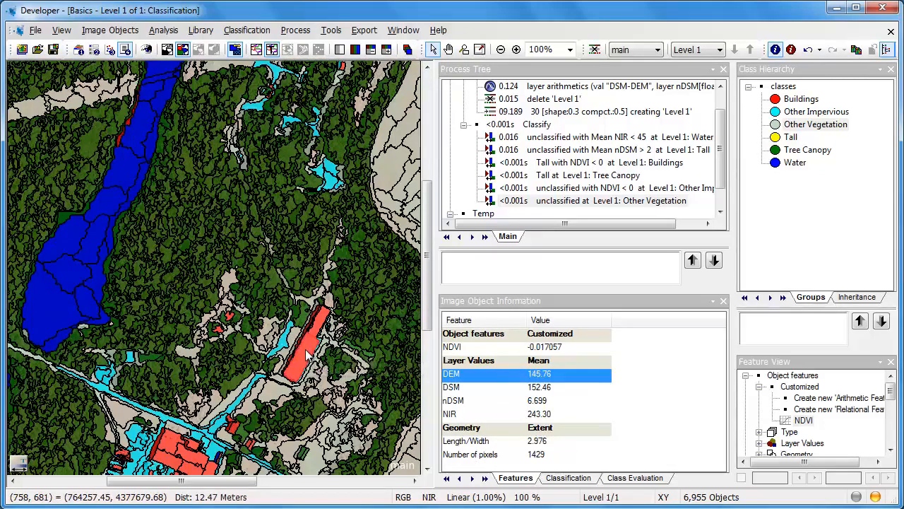
pyautogui.click(120, 144)
# Create a Rel. border to feature for the Water class and add it to the displayed object information features.
pyautogui.rightClick(656, 357)
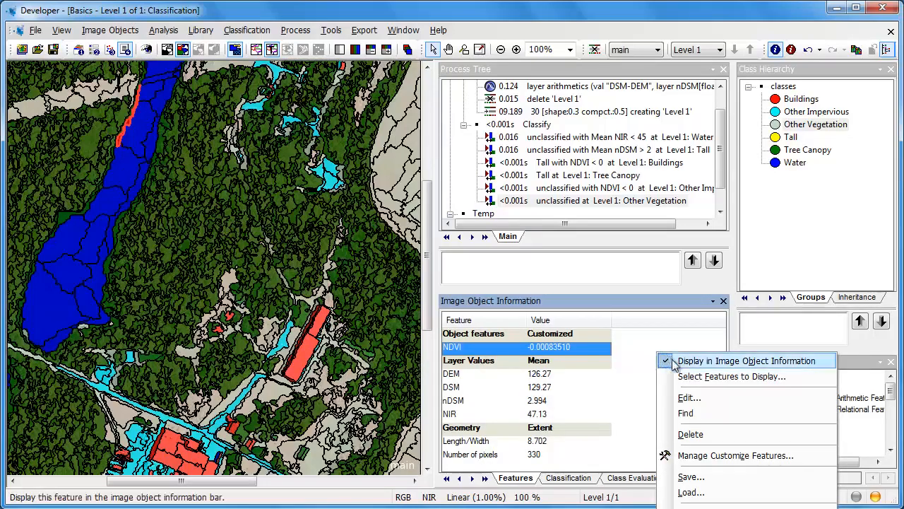
pyautogui.click(683, 375)
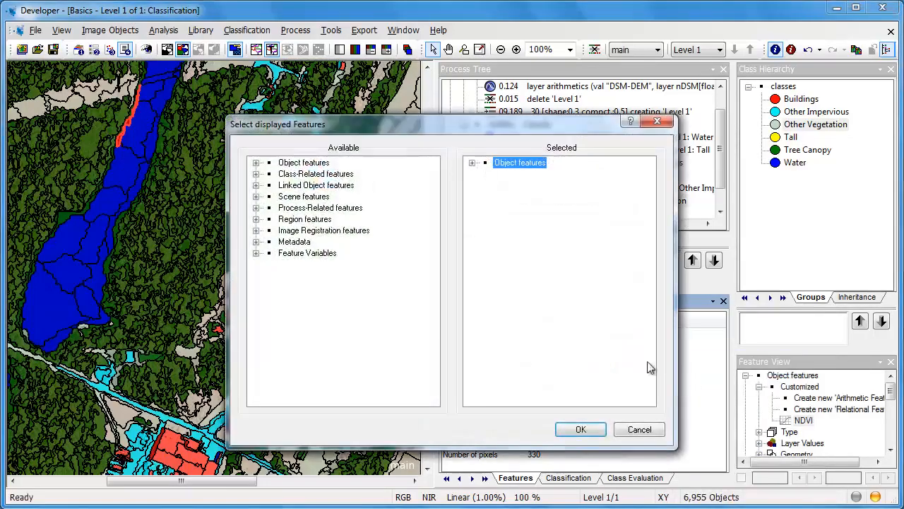
pyautogui.click(256, 174)
pyautogui.click(268, 185)
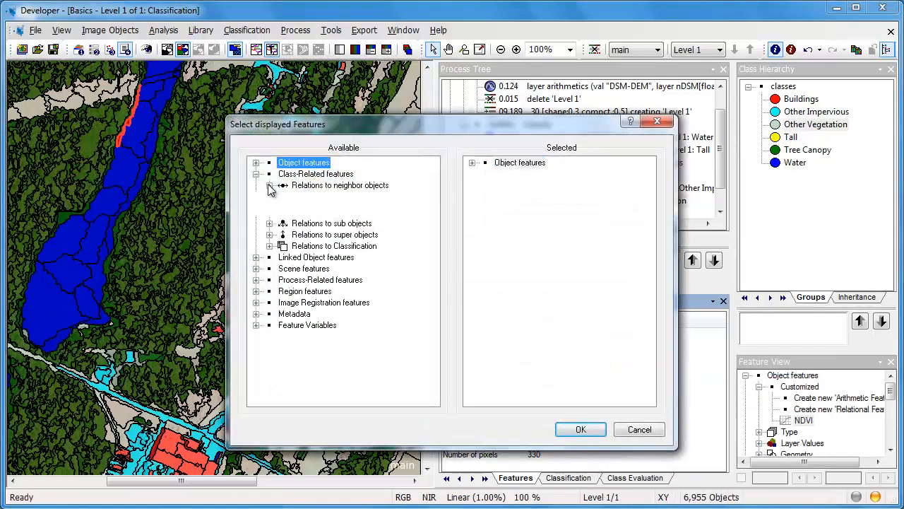
pyautogui.click(283, 231)
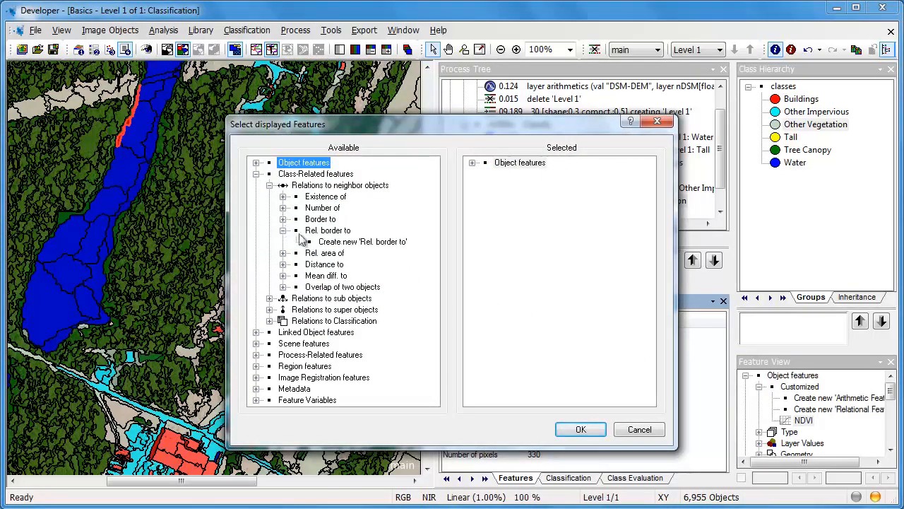
pyautogui.click(348, 241)
pyautogui.doubleClick(348, 242)
pyautogui.click(466, 149)
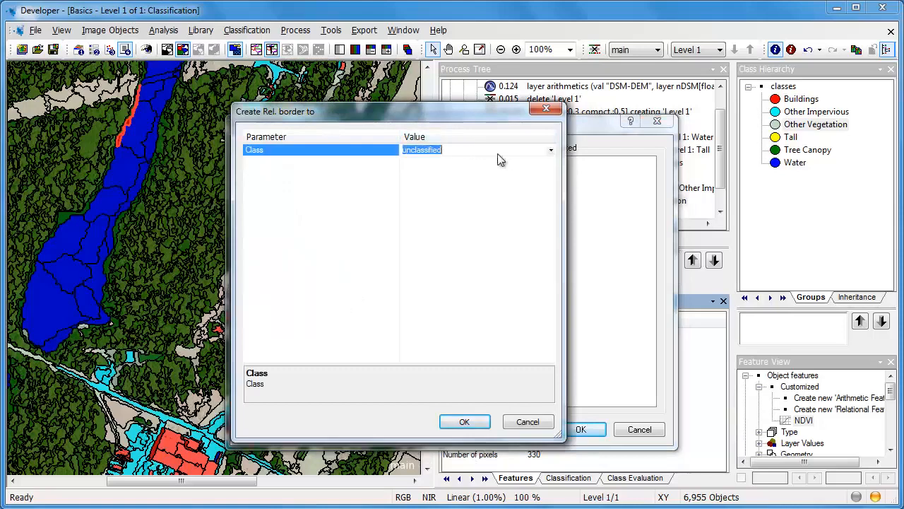
pyautogui.click(551, 150)
pyautogui.click(443, 215)
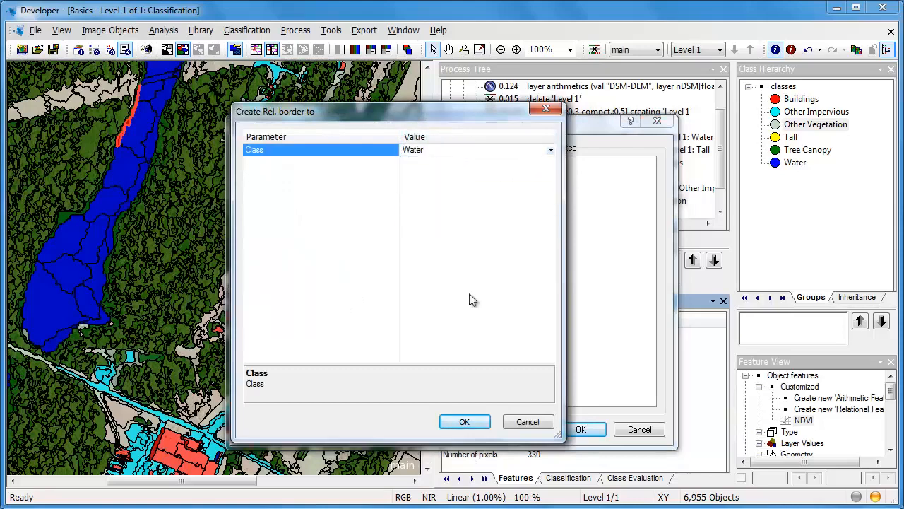
pyautogui.click(466, 421)
pyautogui.click(579, 429)
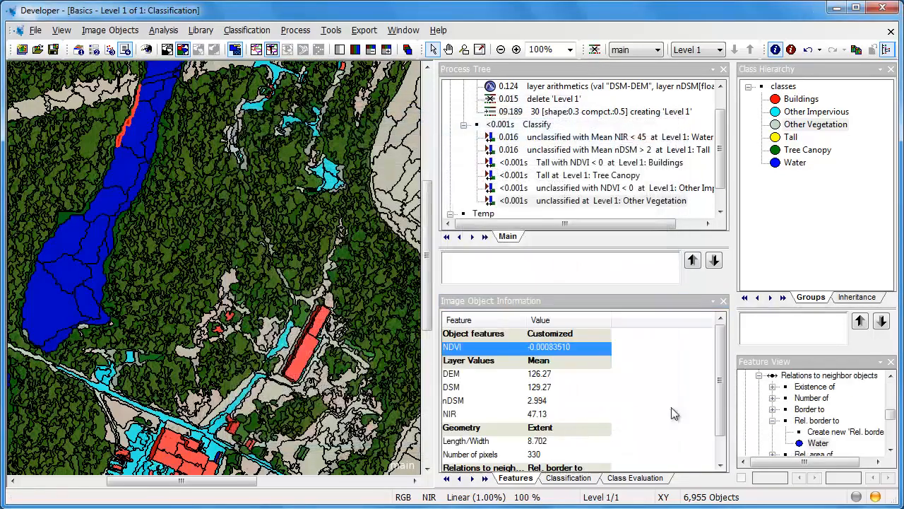
# Compare the relative border to Water of the long building with that of the Buildings sliver along the river.
pyautogui.click(719, 386)
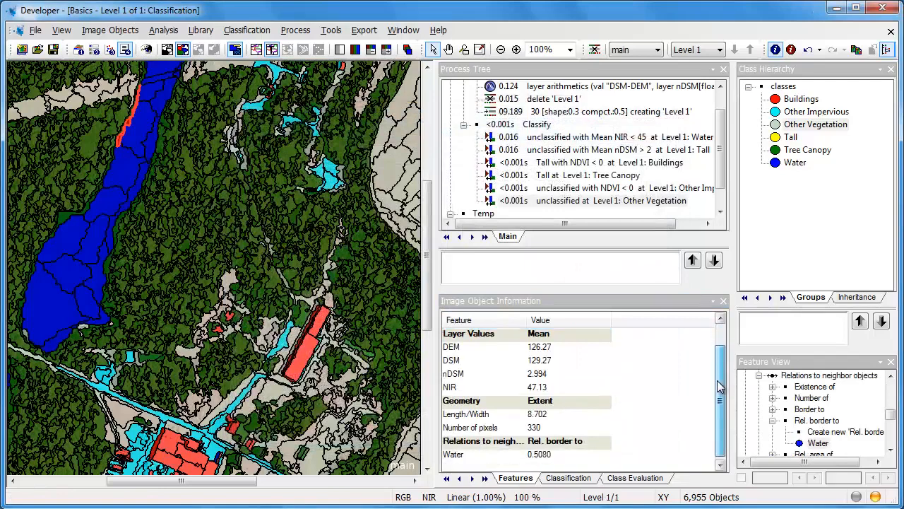
pyautogui.click(308, 355)
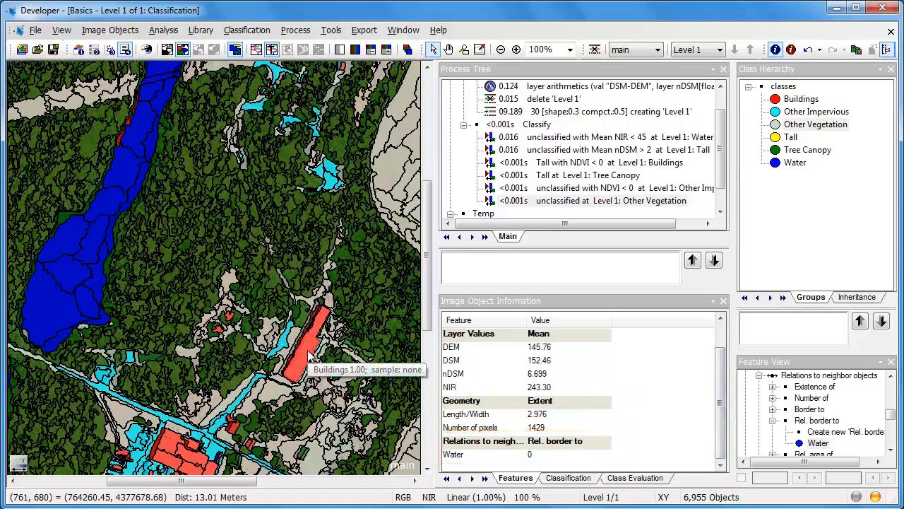
pyautogui.click(129, 125)
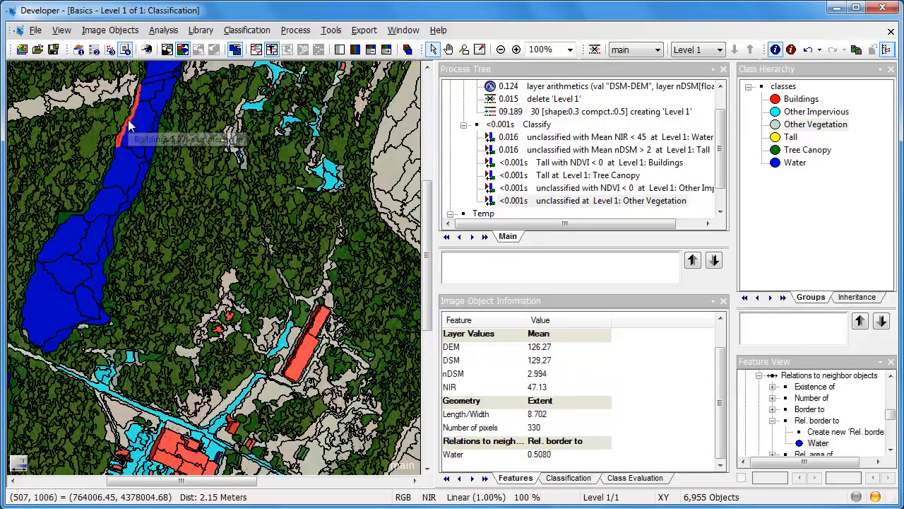
# Append an assign class process after the Other Vegetation process and filter its domain to the Buildings class.
pyautogui.rightClick(515, 201)
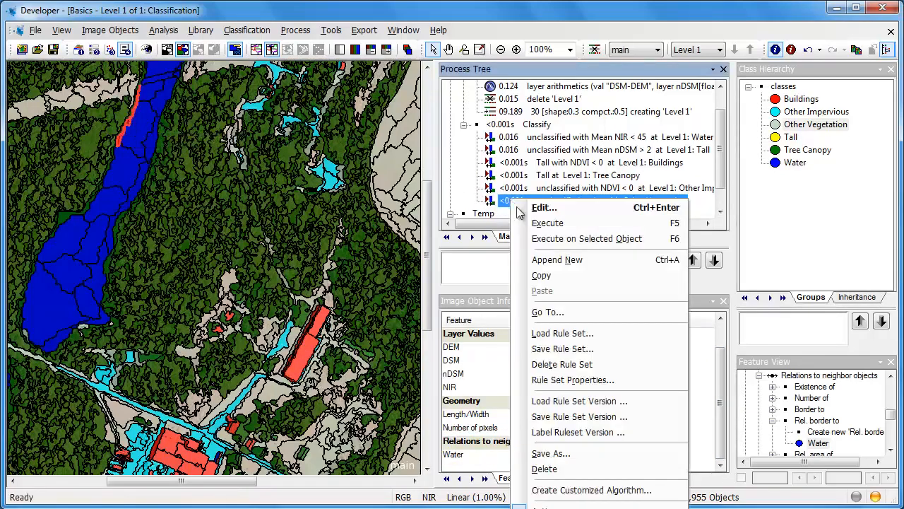
pyautogui.click(544, 260)
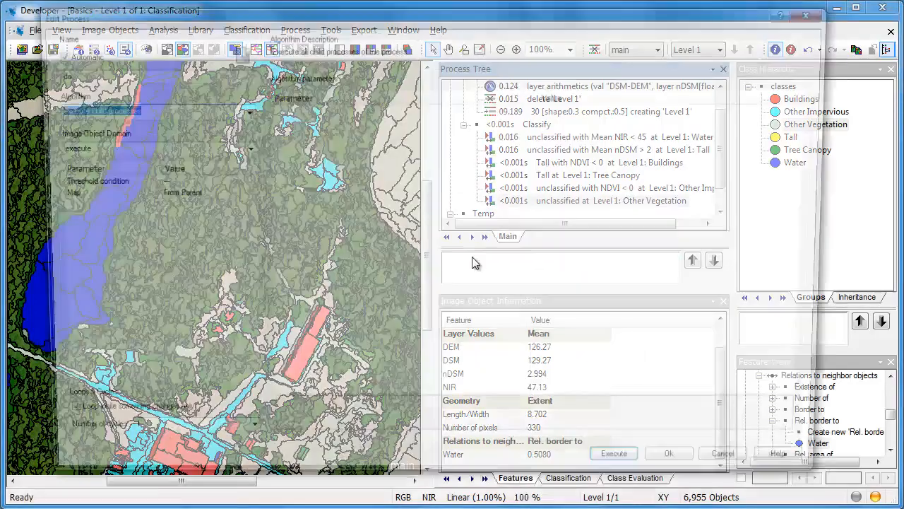
pyautogui.write('assign class')
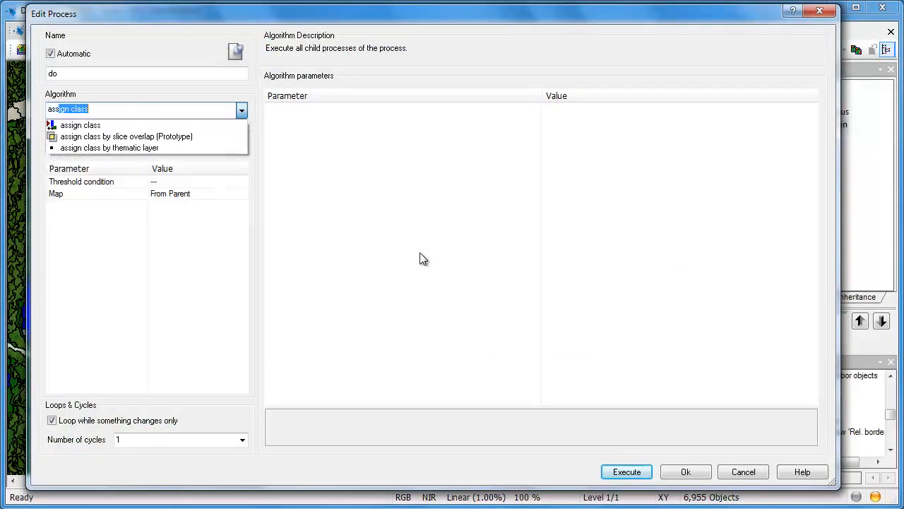
pyautogui.press('Return')
pyautogui.click(227, 195)
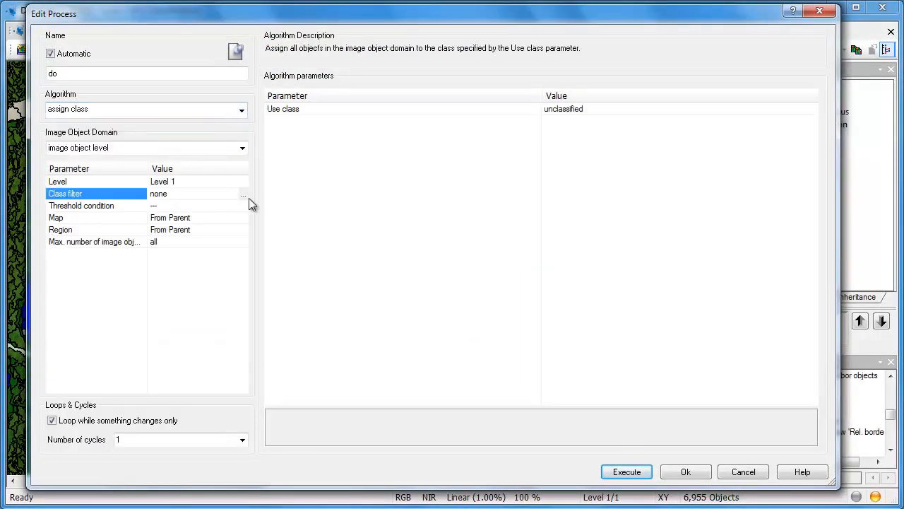
pyautogui.click(244, 195)
pyautogui.click(313, 94)
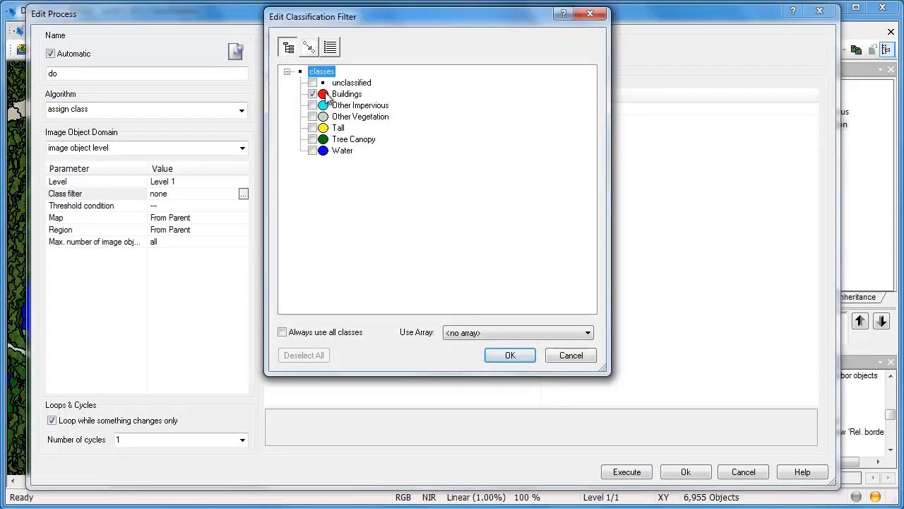
pyautogui.click(495, 356)
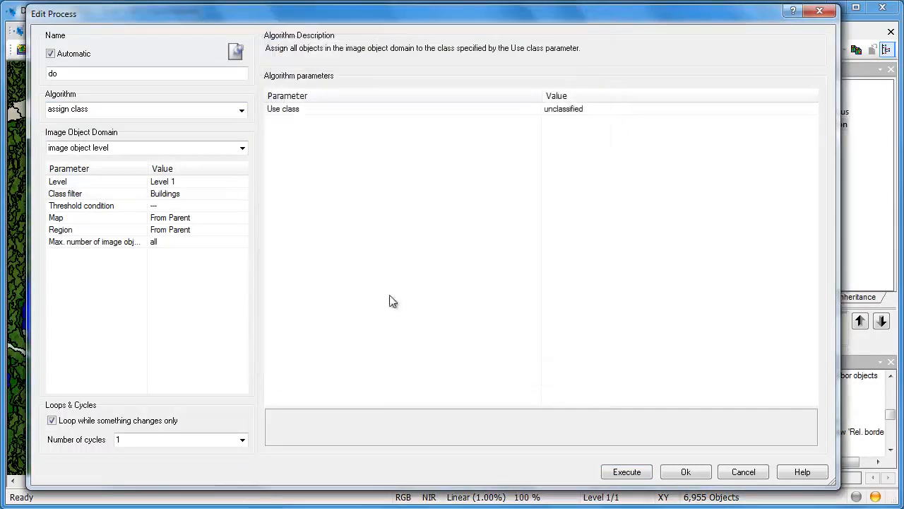
# Add a threshold condition of Rel. border to Water >= 0.4 to the assign class process.
pyautogui.click(222, 206)
pyautogui.click(243, 206)
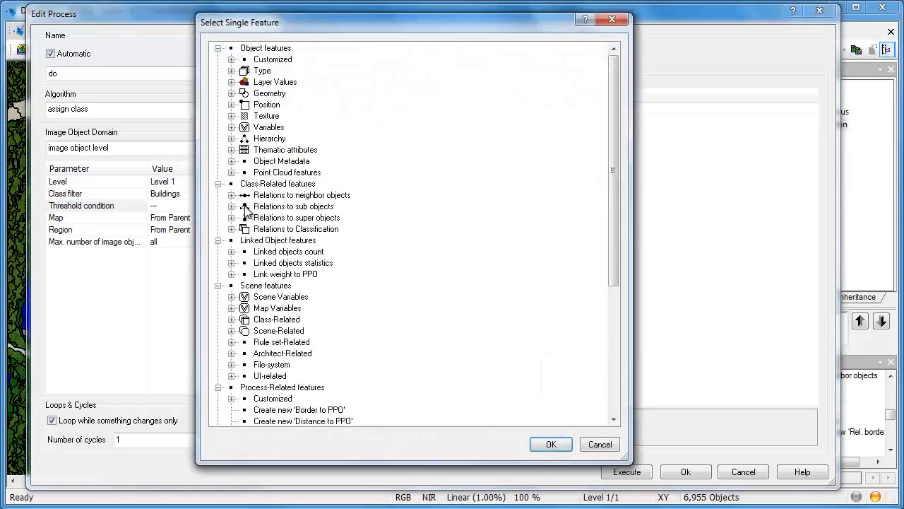
pyautogui.click(232, 195)
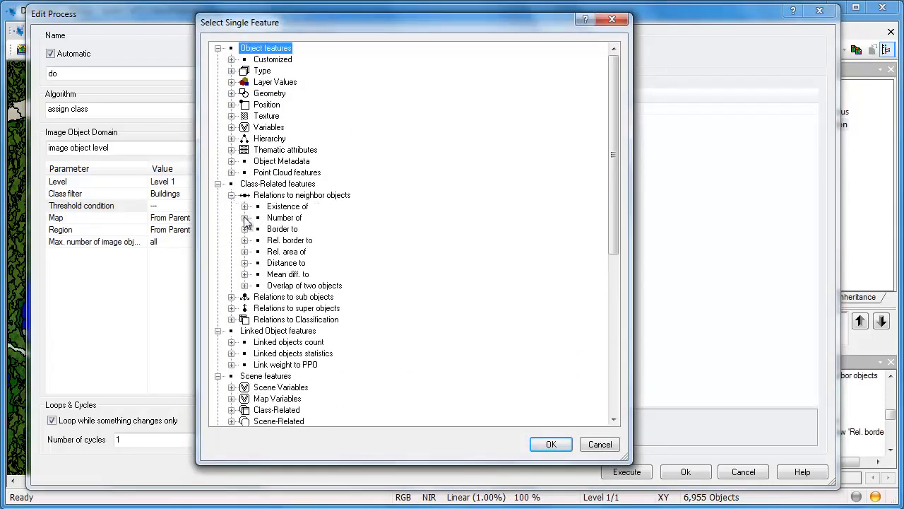
pyautogui.click(244, 240)
pyautogui.doubleClick(287, 263)
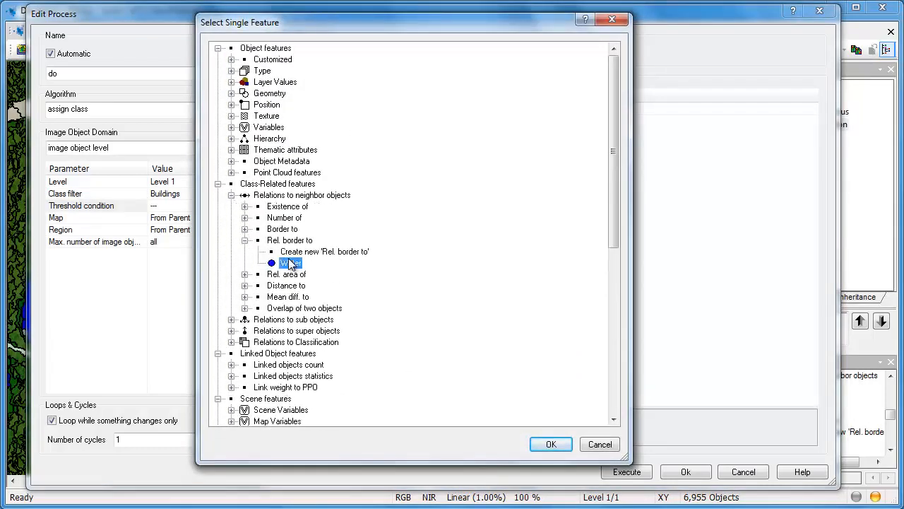
pyautogui.click(493, 236)
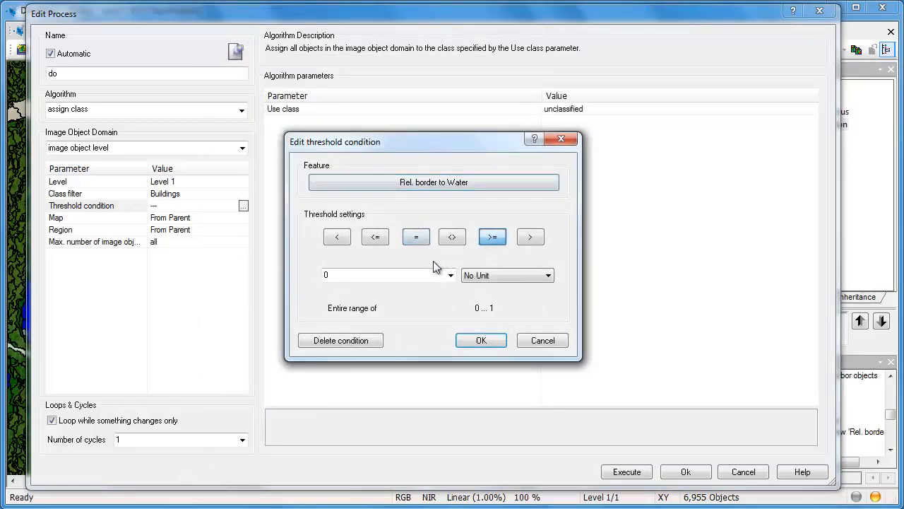
pyautogui.click(415, 272)
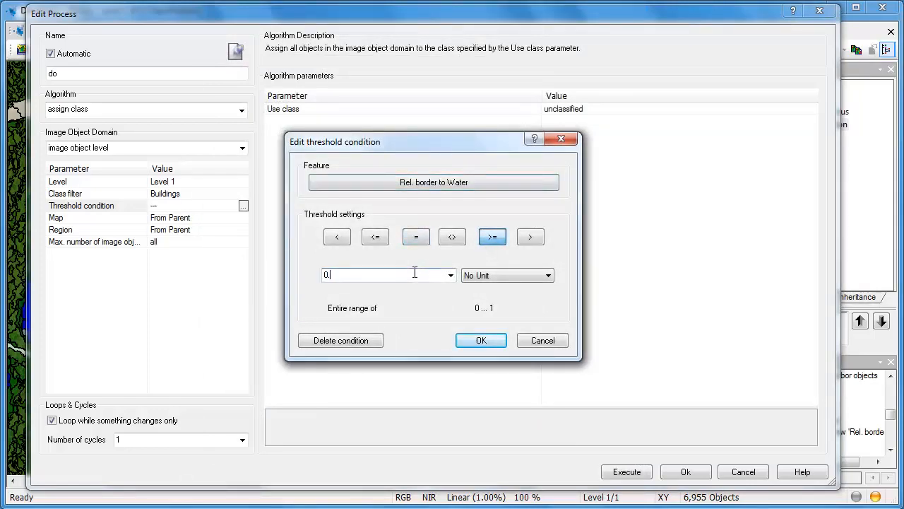
pyautogui.click(481, 339)
# Add a second condition of Length/Width > 6 using the geometry extent feature.
pyautogui.click(243, 217)
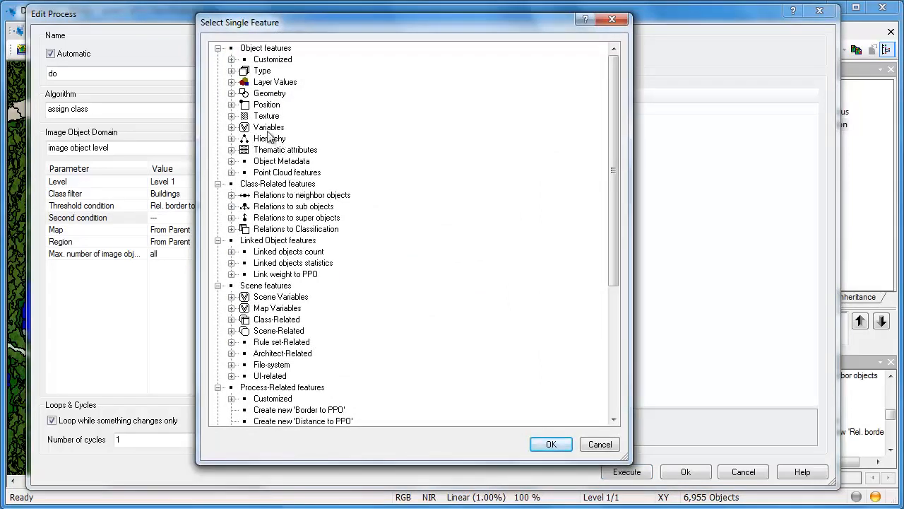
pyautogui.click(231, 94)
pyautogui.click(245, 105)
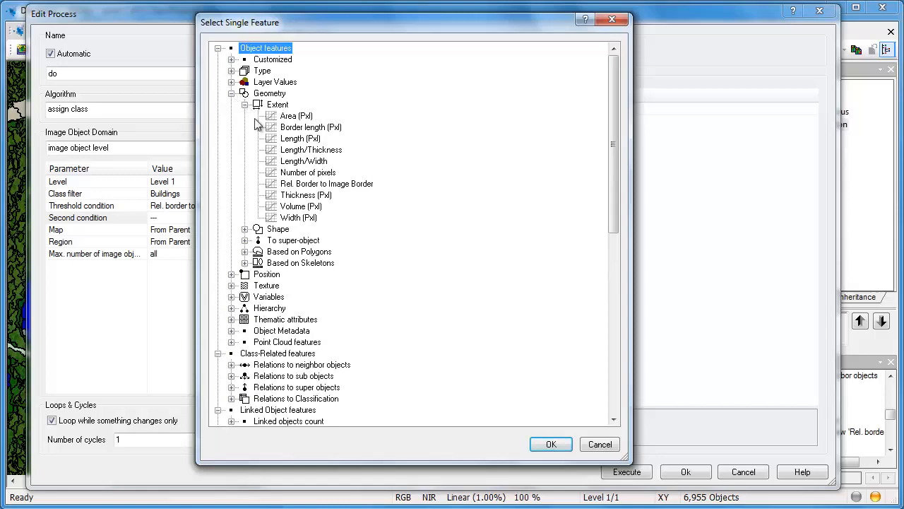
pyautogui.doubleClick(303, 161)
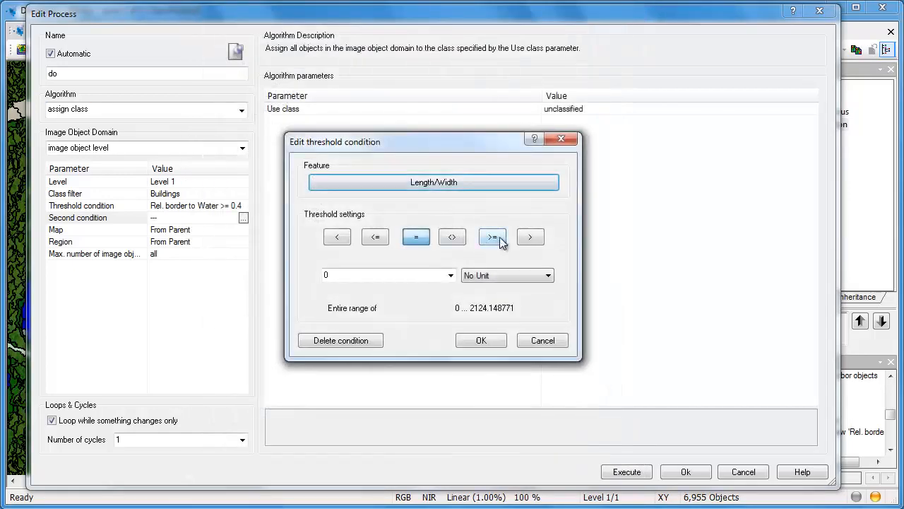
pyautogui.click(530, 237)
pyautogui.doubleClick(430, 275)
pyautogui.write('6')
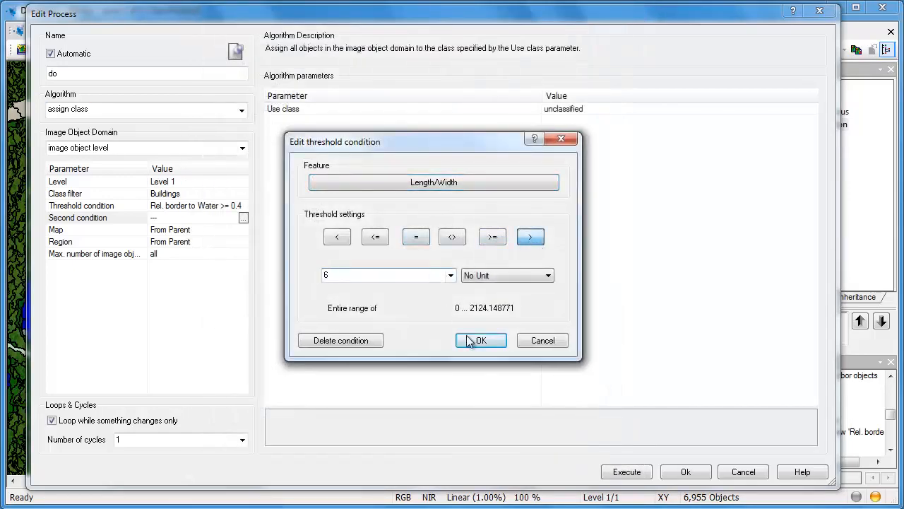
pyautogui.click(478, 341)
# Set Water as the class to assign, execute the process, and check the sliver beside the river.
pyautogui.click(683, 112)
pyautogui.click(814, 110)
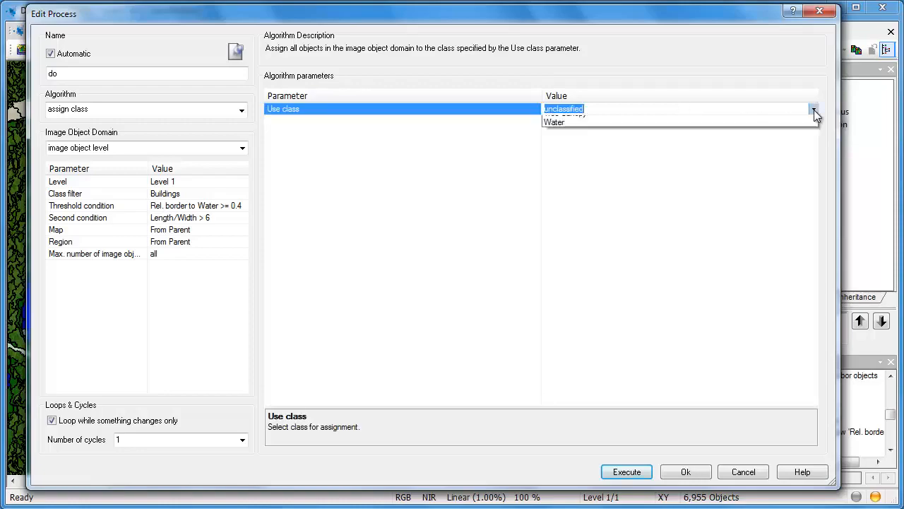
pyautogui.click(638, 174)
pyautogui.click(623, 471)
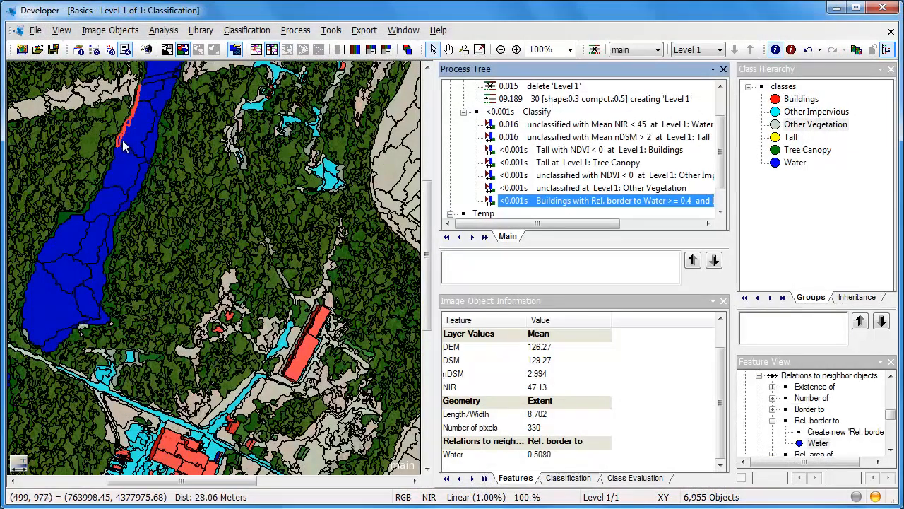
pyautogui.click(119, 138)
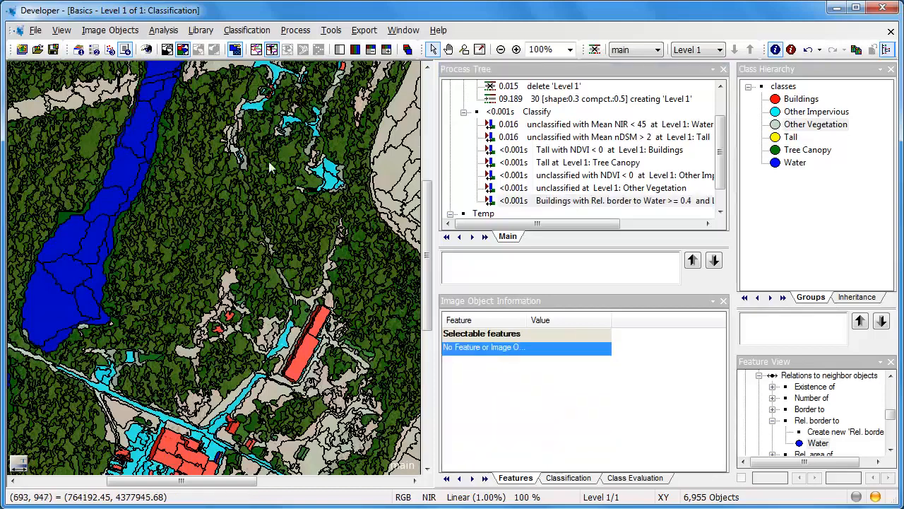
# Collapse the Prep and Classify groups and append a parent process named Export after Classify.
pyautogui.click(464, 114)
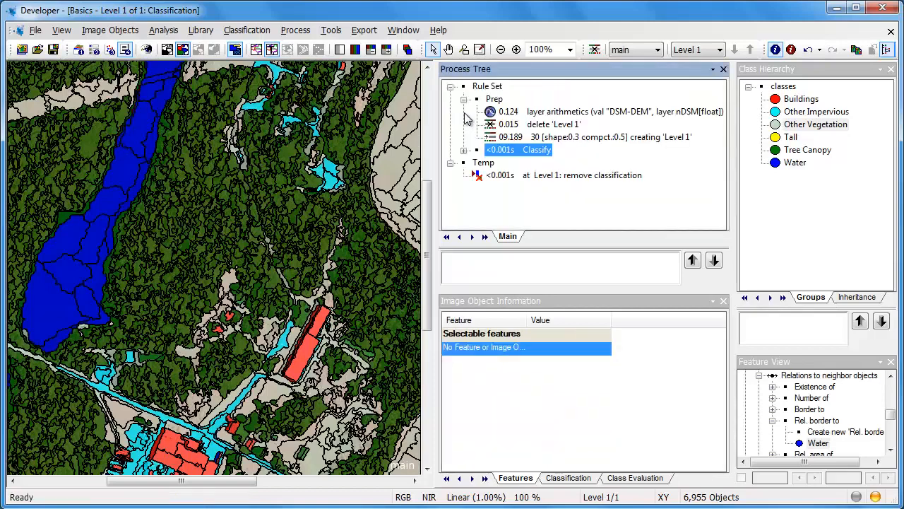
pyautogui.click(464, 100)
pyautogui.rightClick(512, 117)
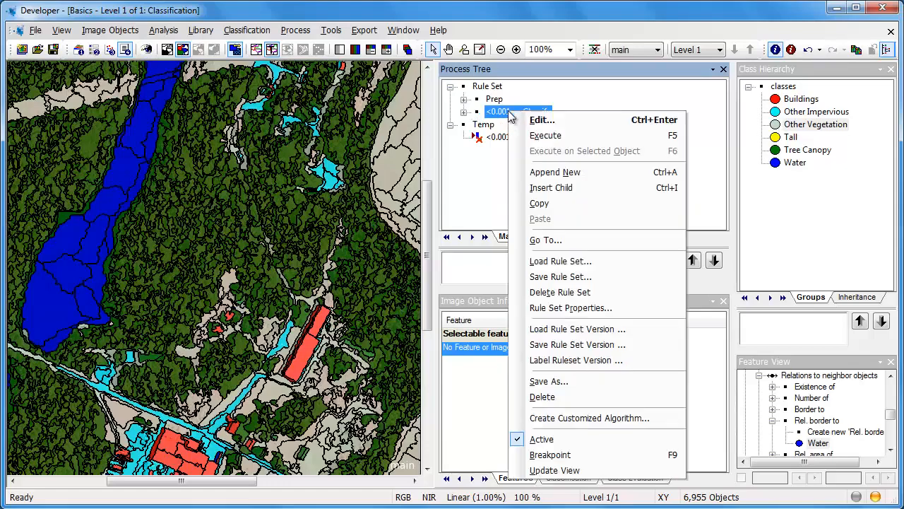
pyautogui.click(546, 175)
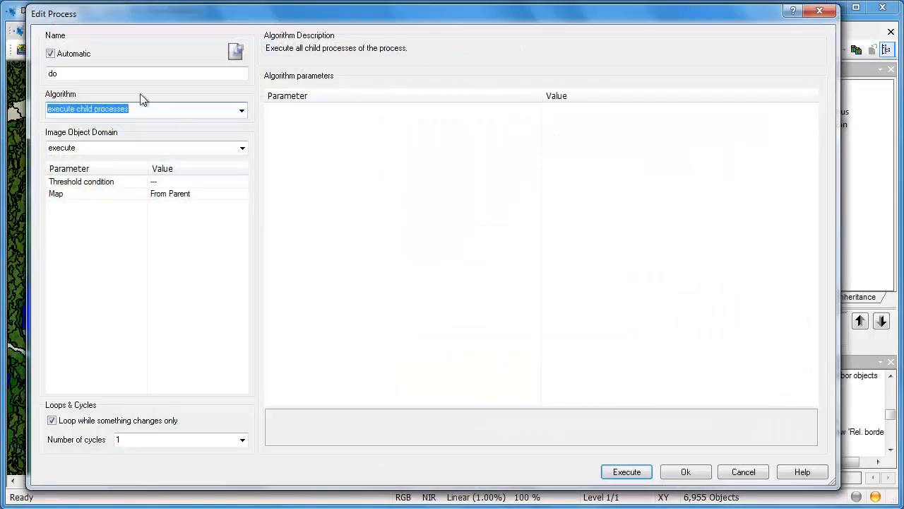
pyautogui.moveTo(64, 74); pyautogui.dragTo(36, 75)
pyautogui.write('Export')
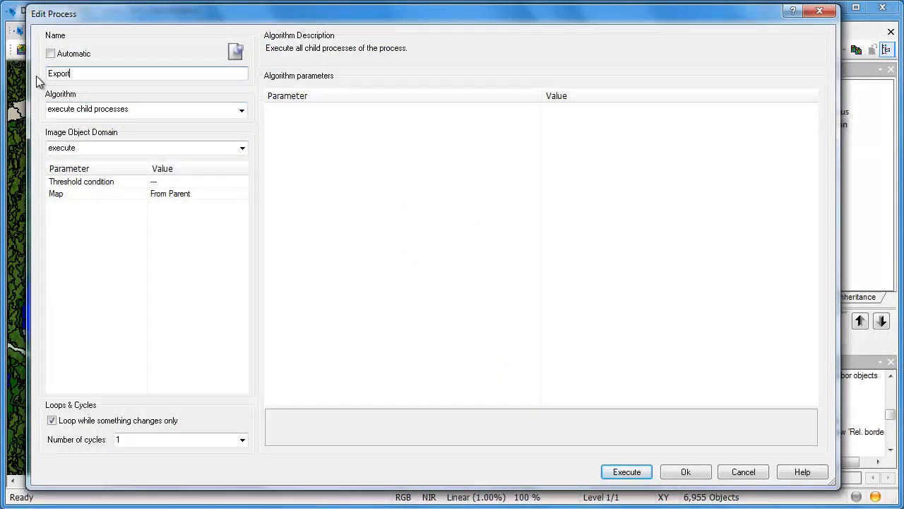
pyautogui.press('Return')
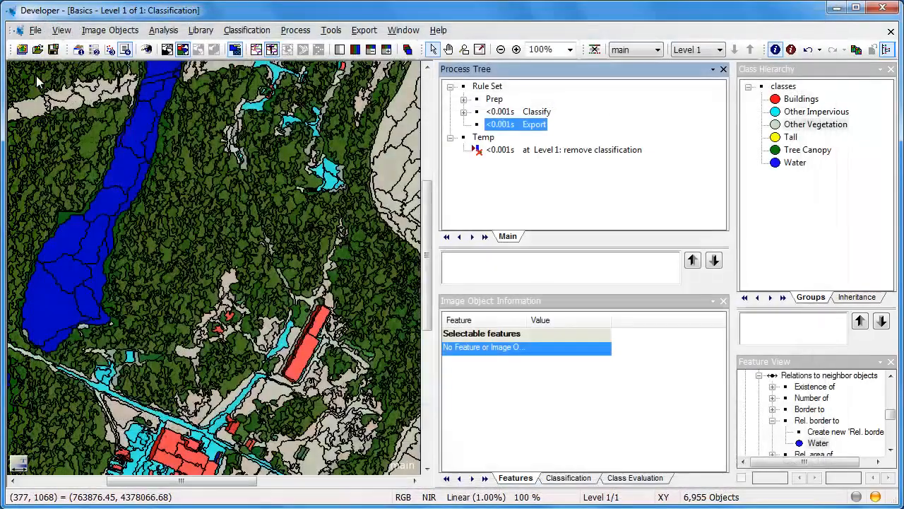
# Insert a child process under Export that uses the export thematic raster files algorithm.
pyautogui.rightClick(503, 125)
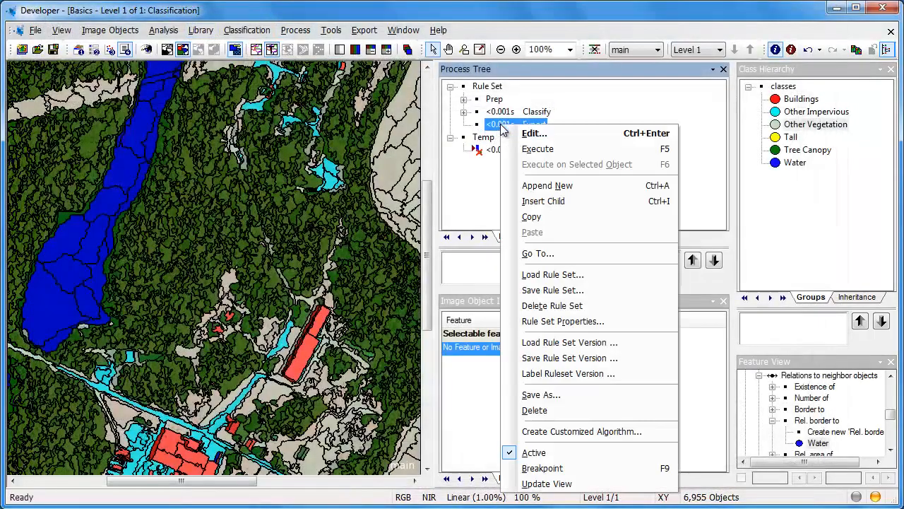
pyautogui.click(534, 202)
pyautogui.click(242, 110)
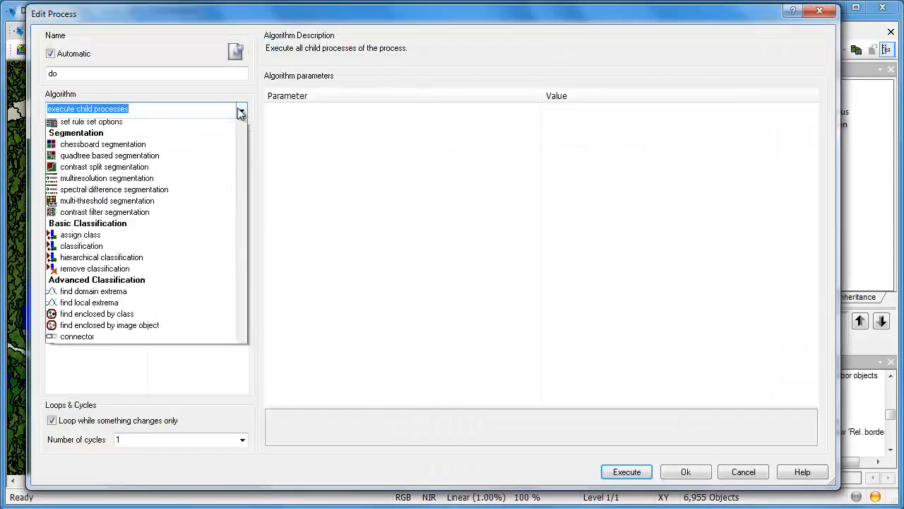
pyautogui.moveTo(240, 148); pyautogui.dragTo(241, 402)
pyautogui.click(136, 228)
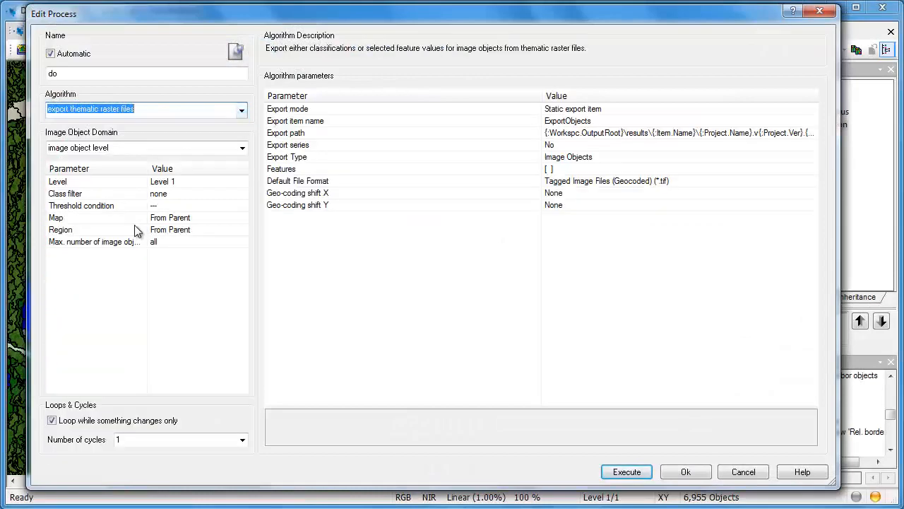
# Limit the export's class filter to Buildings, Other Impervious, Other Vegetation, Tree Canopy and Water.
pyautogui.click(192, 194)
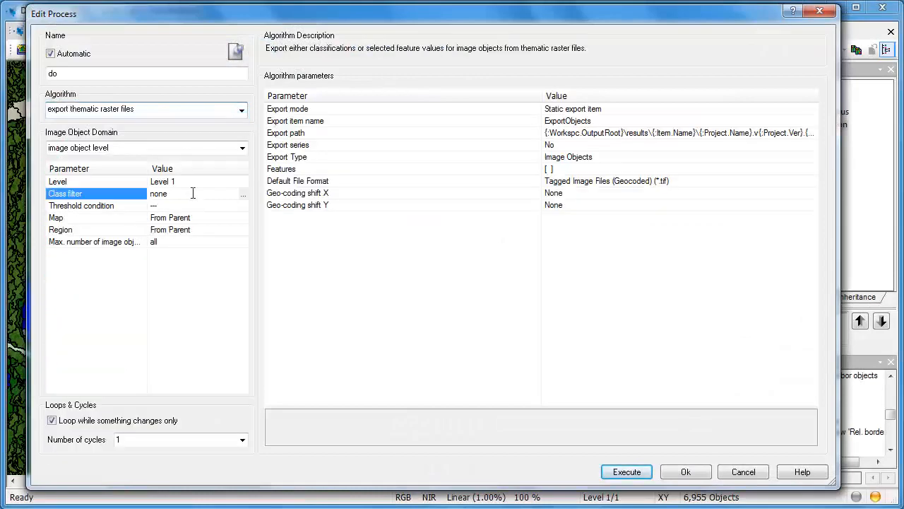
pyautogui.click(243, 194)
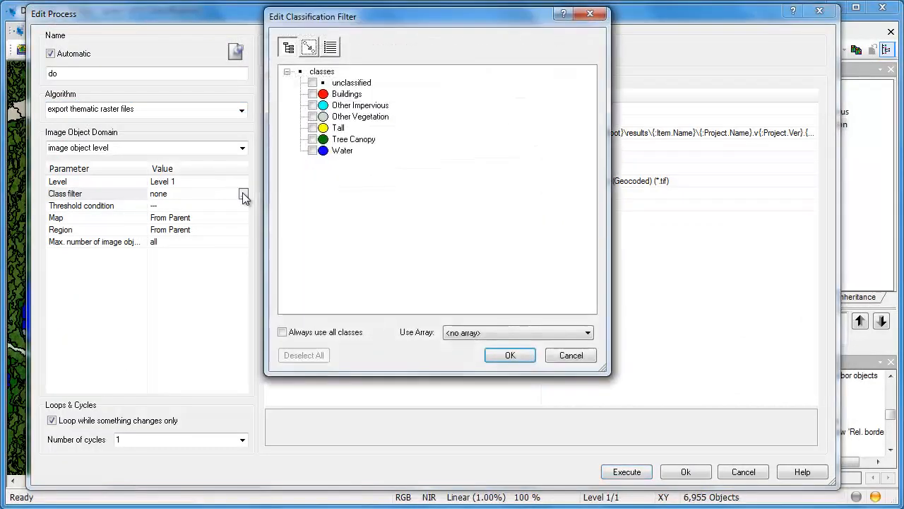
pyautogui.click(312, 94)
pyautogui.click(312, 106)
pyautogui.click(312, 116)
pyautogui.click(312, 139)
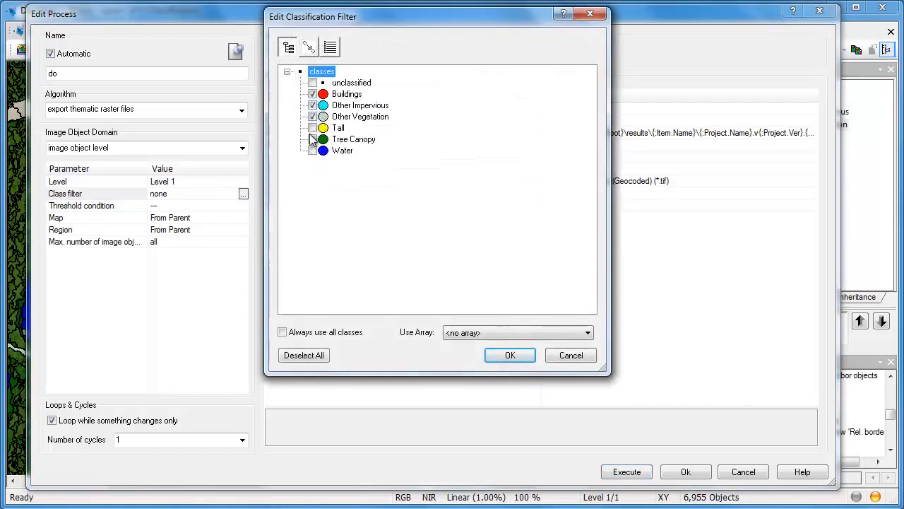
pyautogui.click(312, 151)
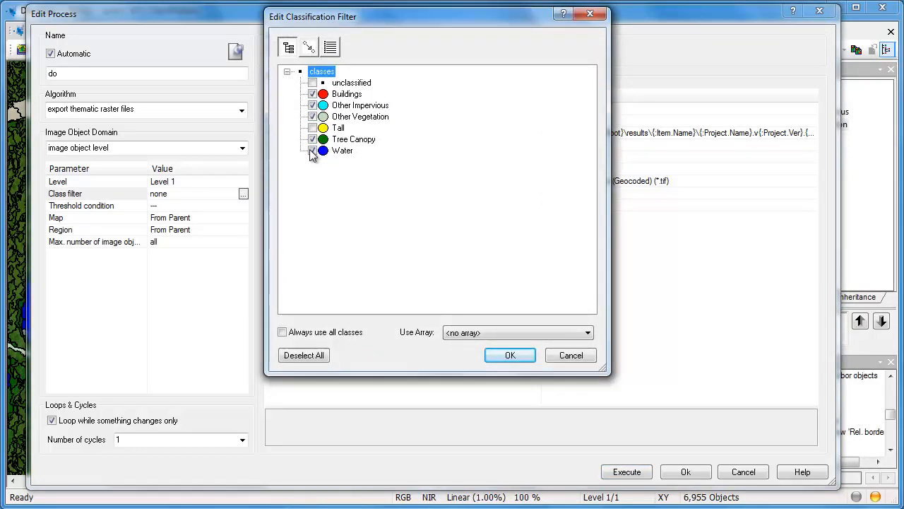
pyautogui.click(513, 359)
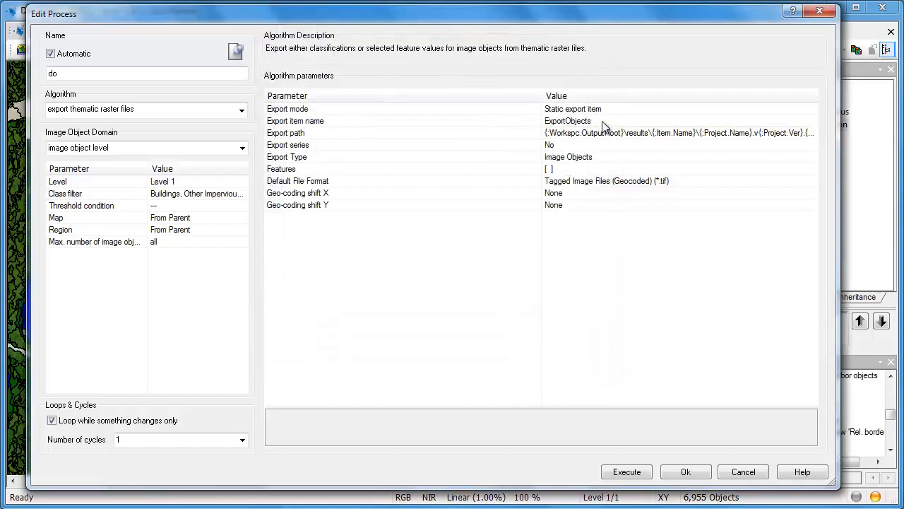
# Name the export item LandCover and set its export type to Classification.
pyautogui.click(603, 121)
pyautogui.write('LandCover')
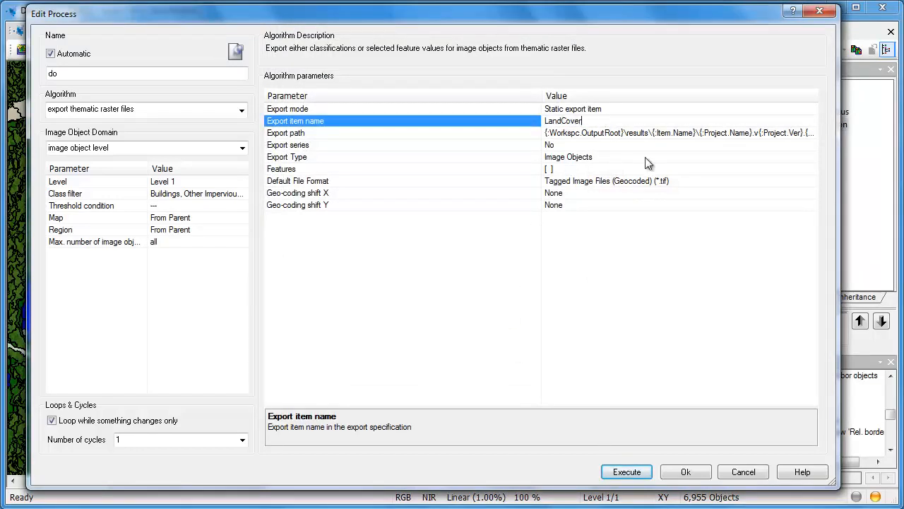
pyautogui.click(671, 157)
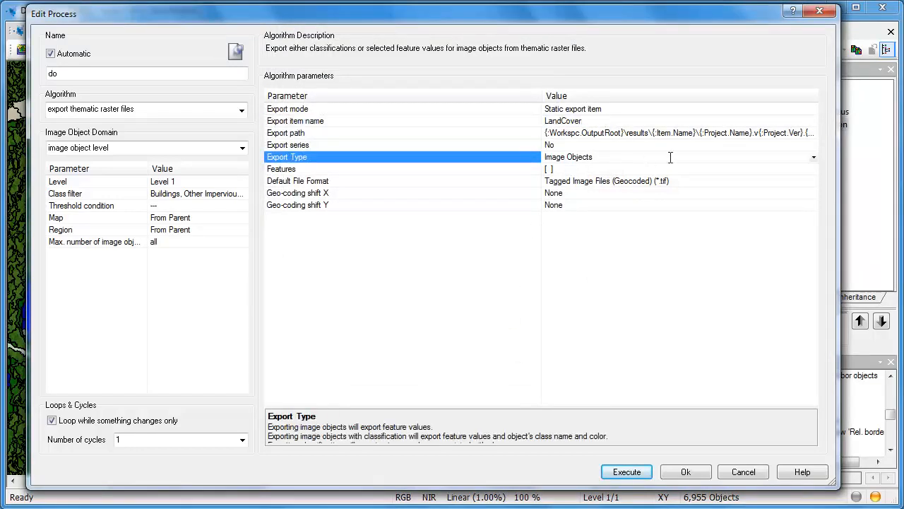
pyautogui.click(814, 158)
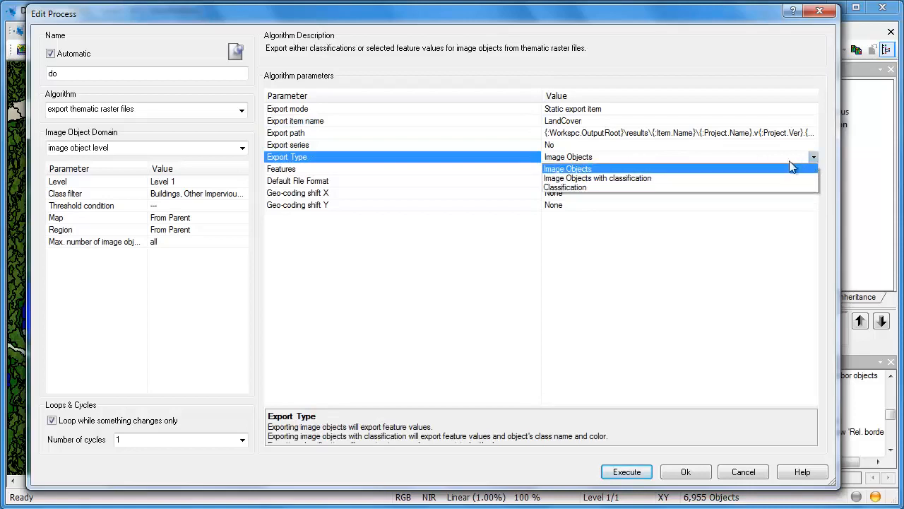
pyautogui.click(725, 188)
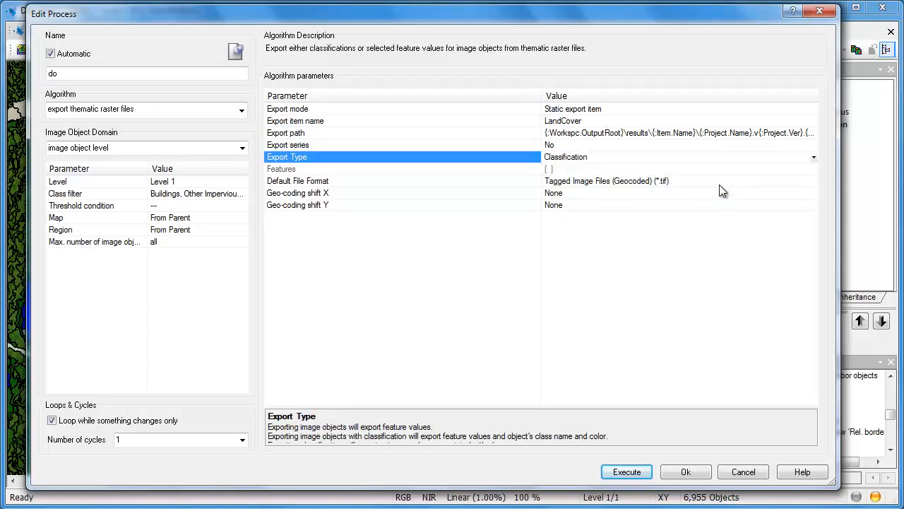
# Keep geocoded Tagged Image Files (*.tif) as the LandCover export's default file format and accept the process settings.
pyautogui.click(719, 184)
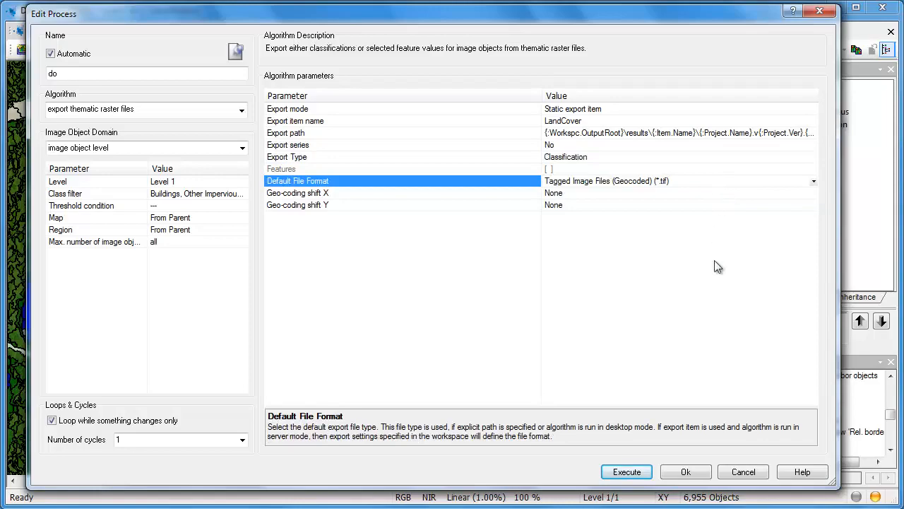
pyautogui.click(684, 472)
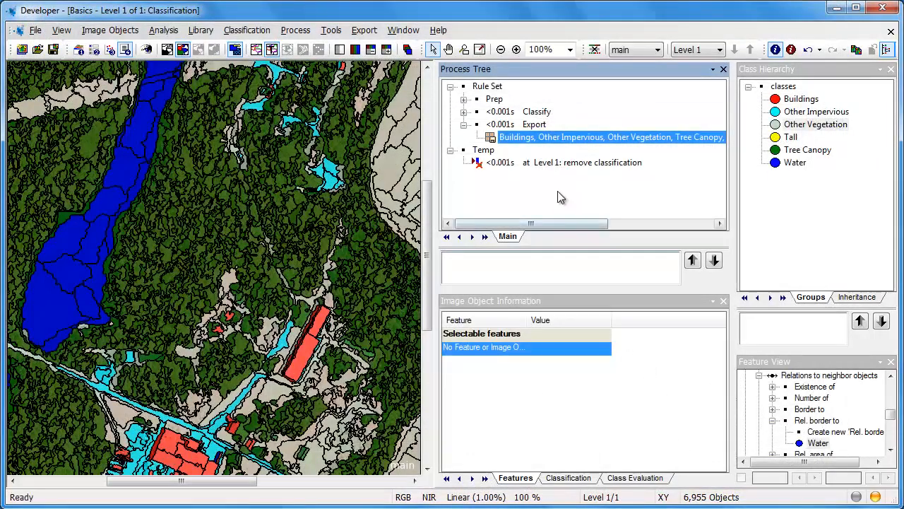
# Collapse the Export group, execute the entire Rule Set, and check the exported Basics.v1.tif raster in ArcMap.
pyautogui.click(463, 125)
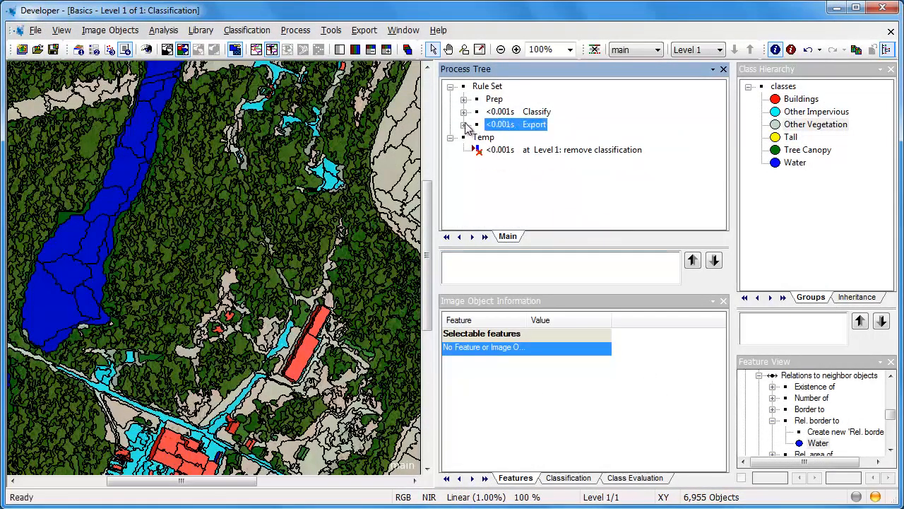
pyautogui.rightClick(485, 88)
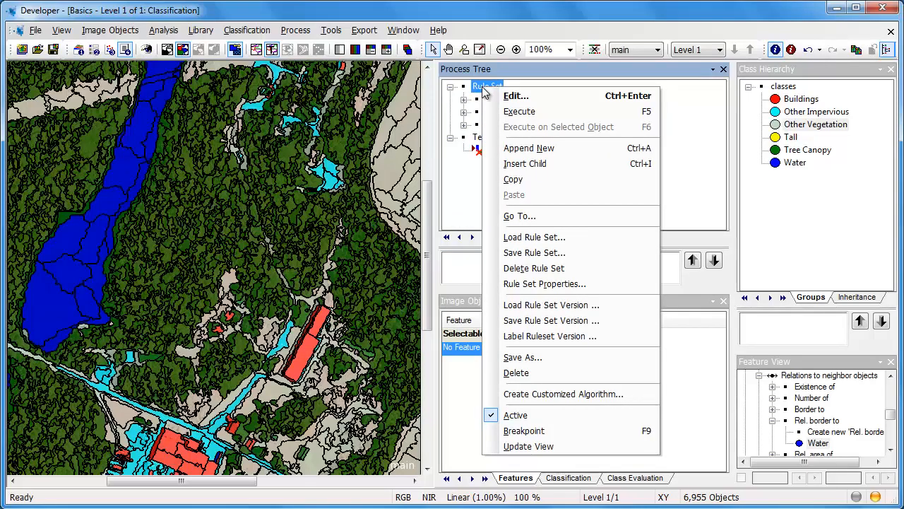
pyautogui.click(520, 114)
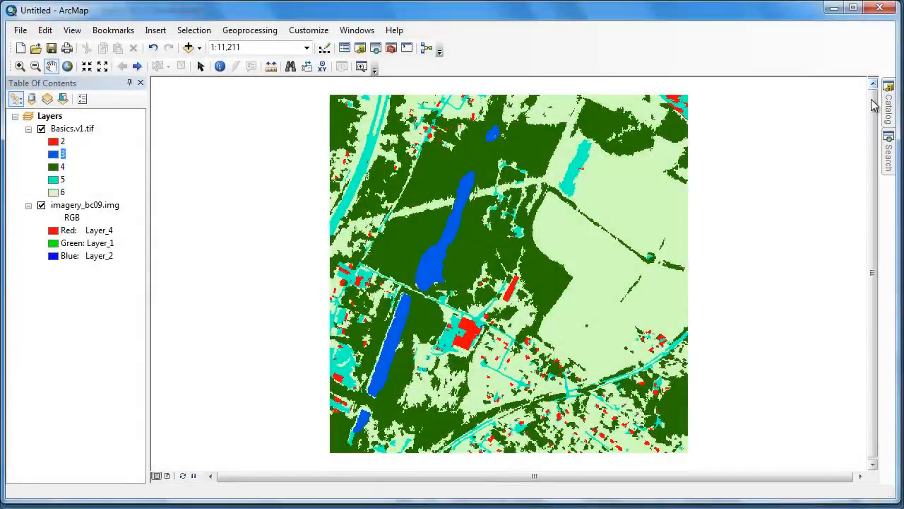
pyautogui.click(79, 129)
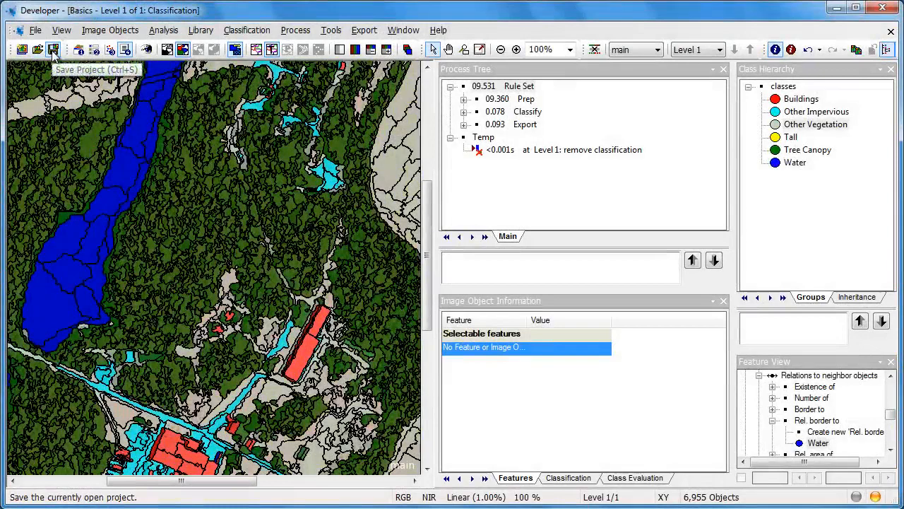
# Back in Developer, save the Basics project and save the rule set as RuleSet in the FeatureExtraction_ImageryLiDAR_Basics folder.
pyautogui.click(53, 51)
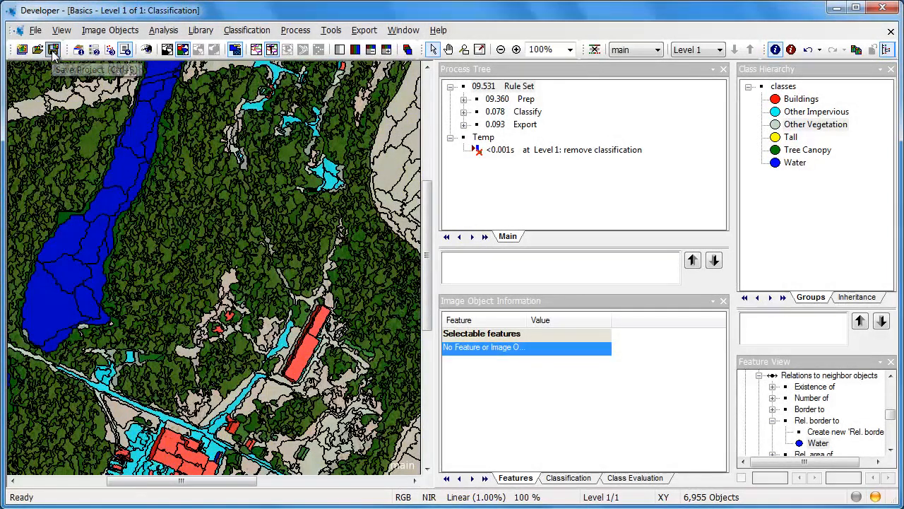
pyautogui.click(778, 476)
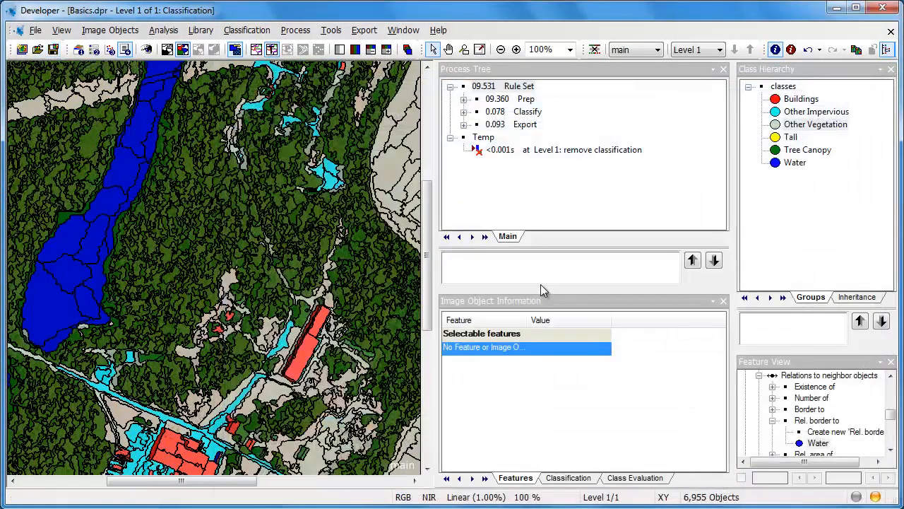
pyautogui.rightClick(586, 89)
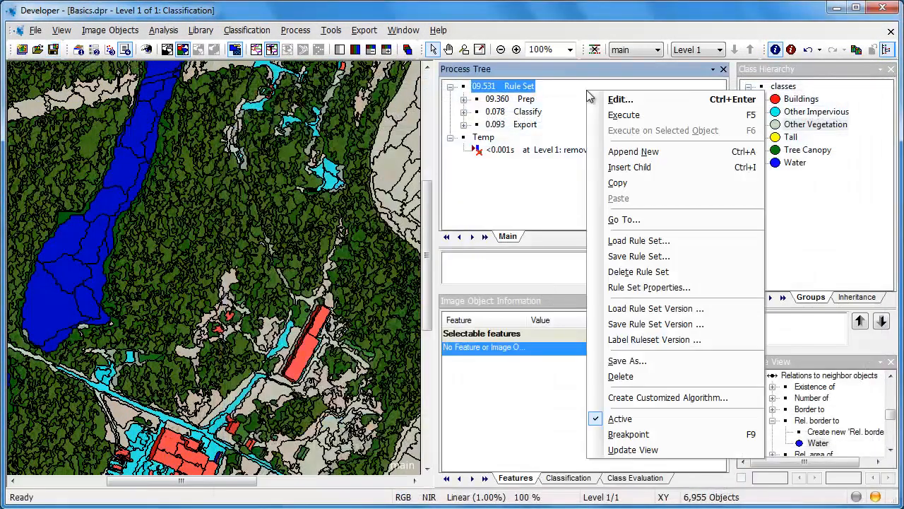
pyautogui.click(624, 257)
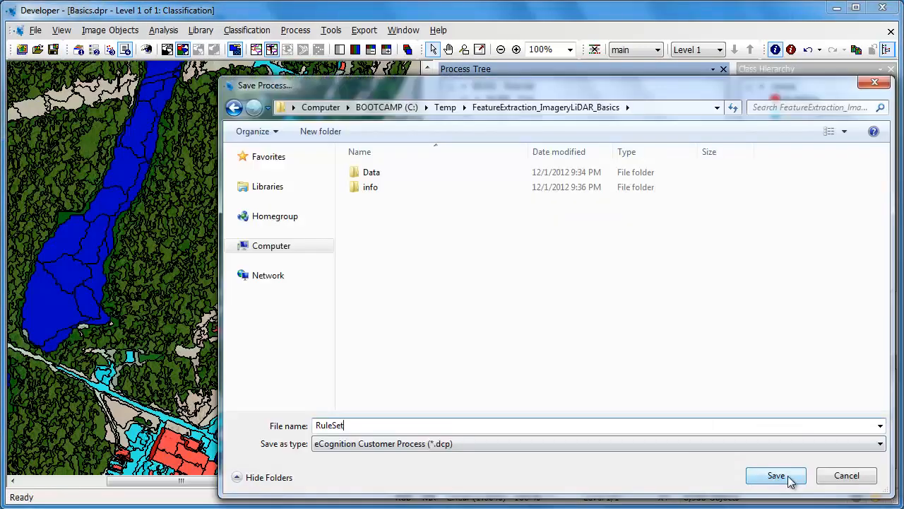
pyautogui.click(789, 478)
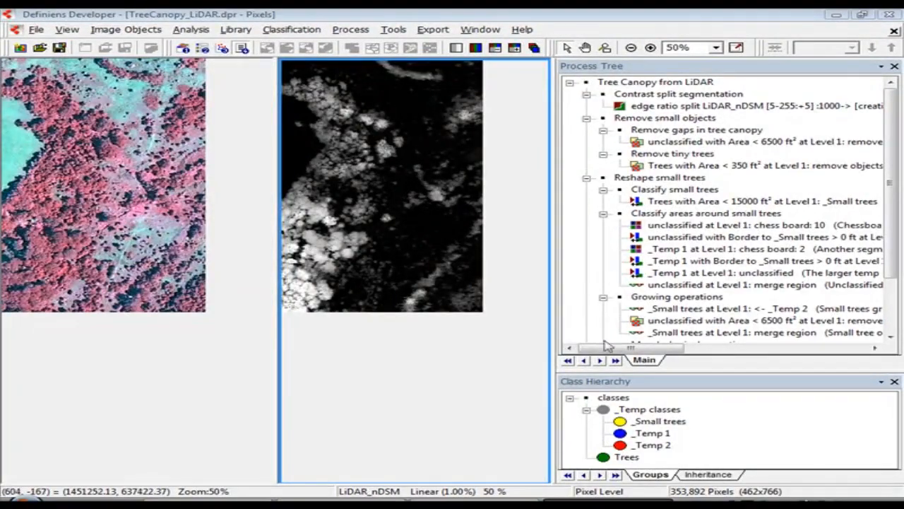
# In Definiens Developer, execute the contrast split segmentation on LiDAR_nDSM and show the filled classification over the color imagery without outlines.
pyautogui.doubleClick(731, 106)
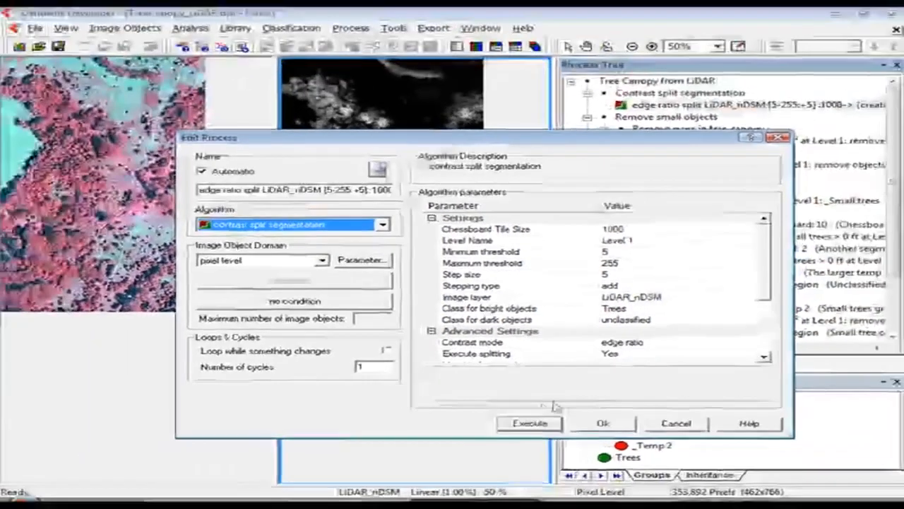
pyautogui.click(526, 436)
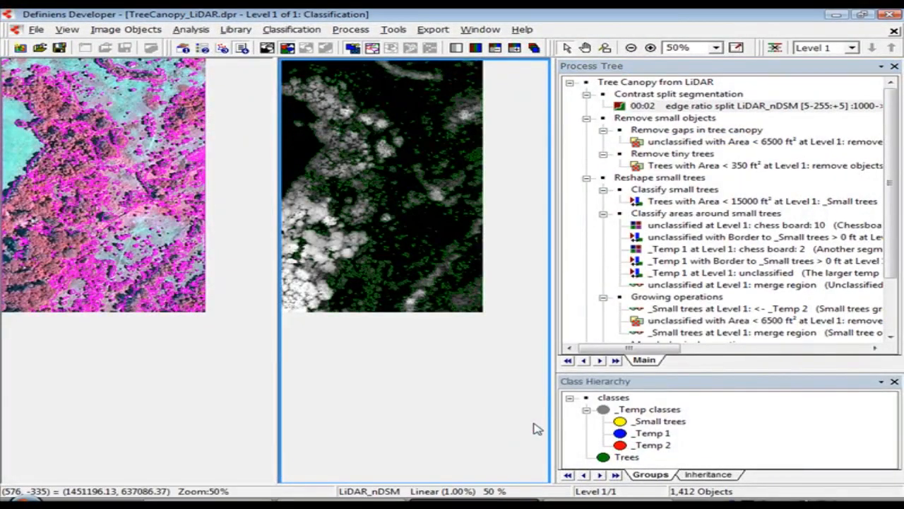
pyautogui.click(243, 164)
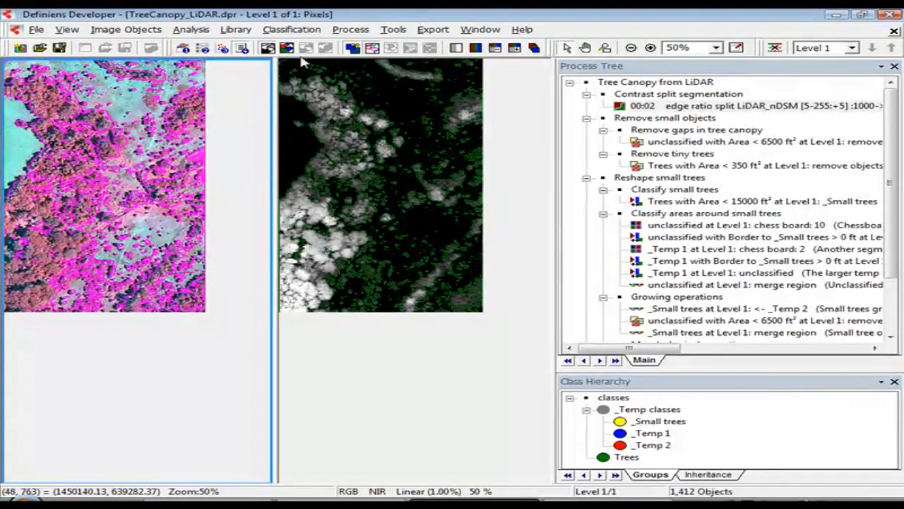
pyautogui.click(288, 48)
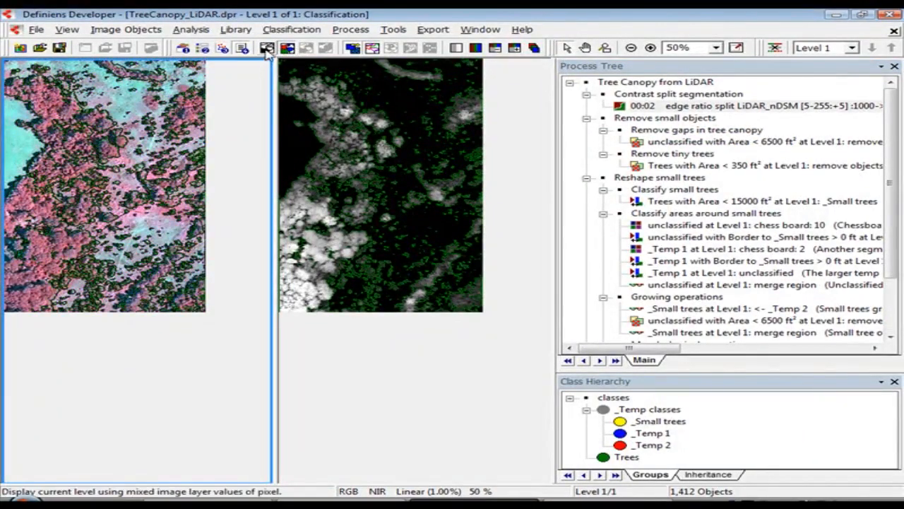
pyautogui.click(372, 47)
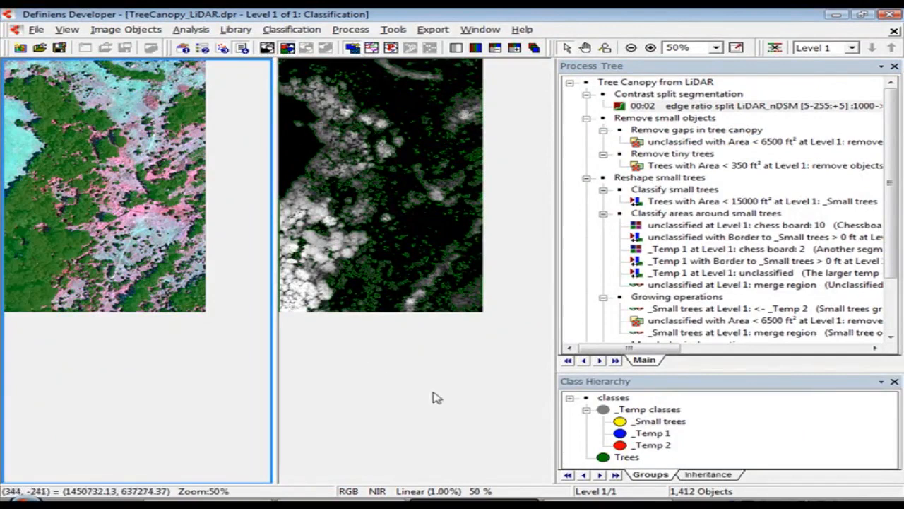
# Link the imagery and LiDAR views with Side by Side View and inspect the small gaps in the tree canopy at 200%.
pyautogui.click(650, 47)
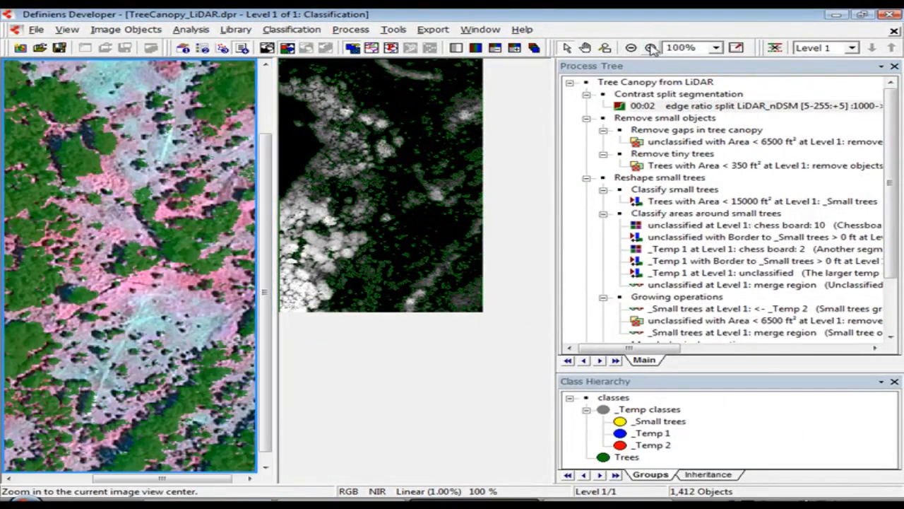
pyautogui.click(471, 31)
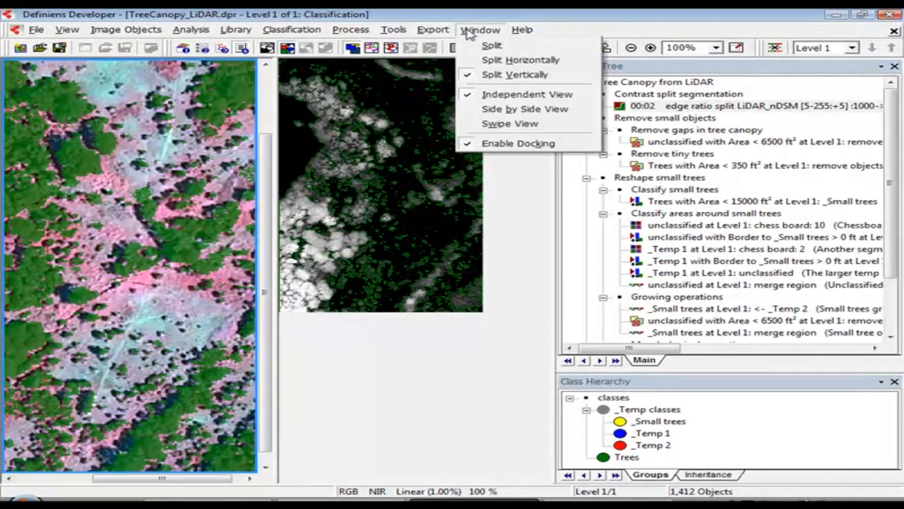
pyautogui.click(552, 109)
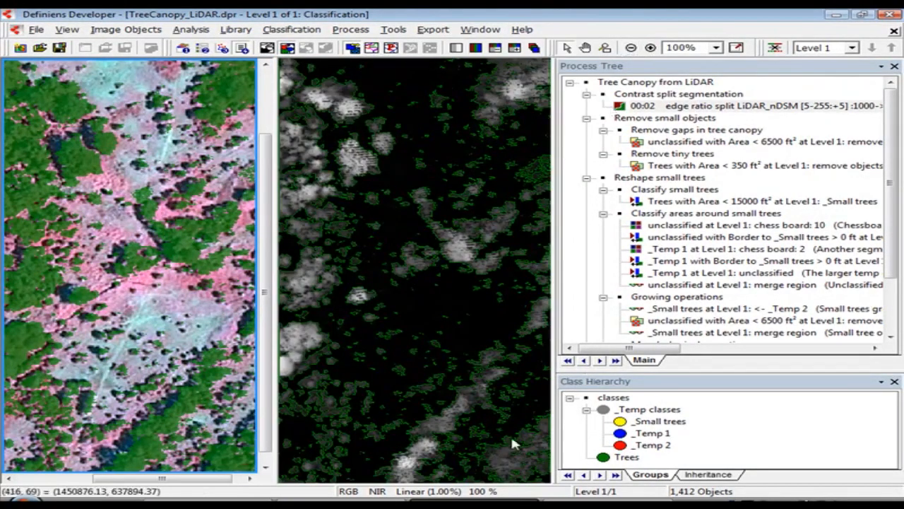
pyautogui.click(470, 449)
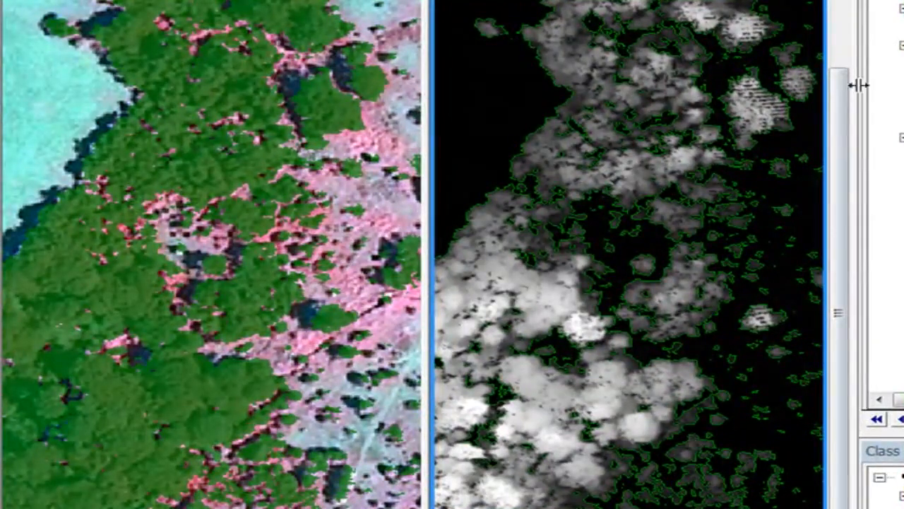
pyautogui.scroll(1, 629, 270)
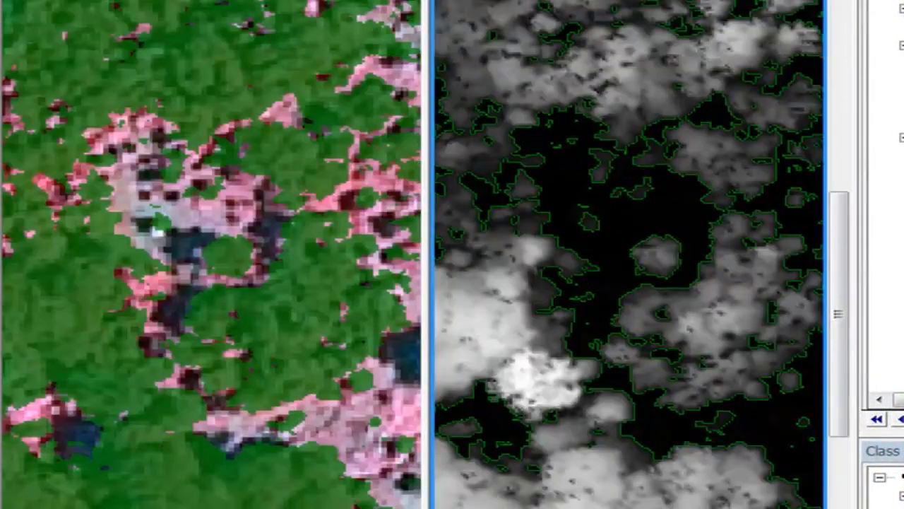
pyautogui.hscroll(-1, 629, 255)
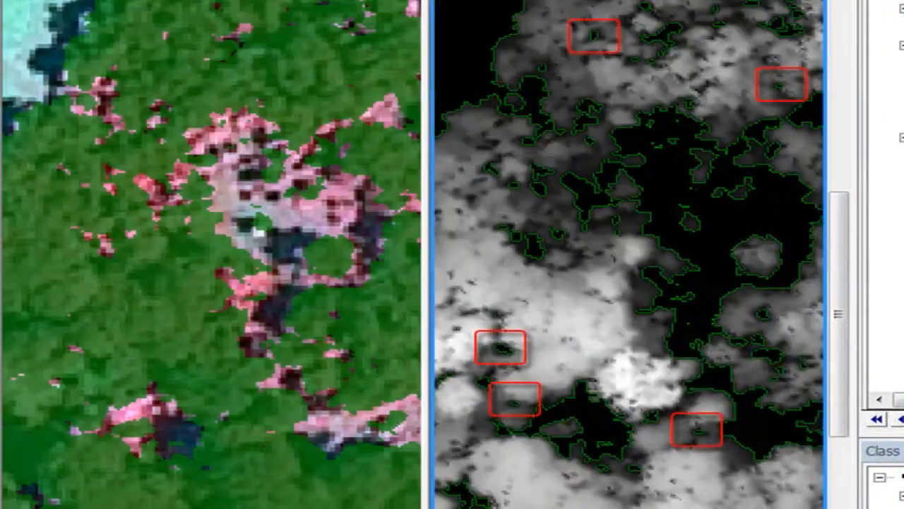
pyautogui.hscroll(4, 629, 254)
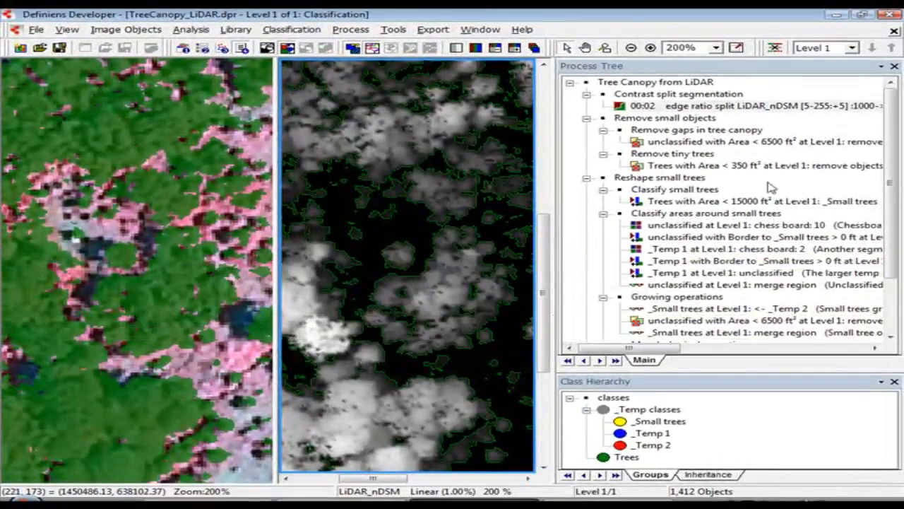
# Execute the remove objects processes for unclassified canopy gaps under 6500 ft² and for Trees under 350 ft².
pyautogui.doubleClick(699, 142)
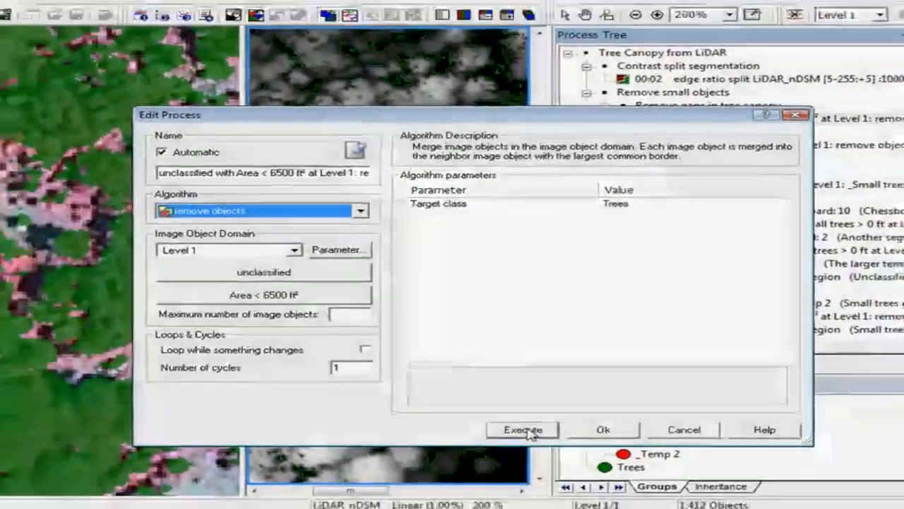
pyautogui.click(510, 443)
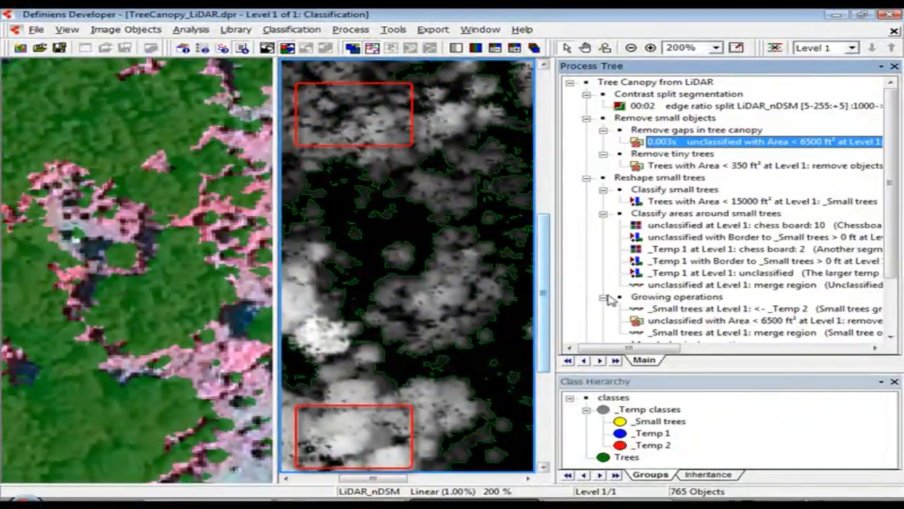
pyautogui.doubleClick(681, 167)
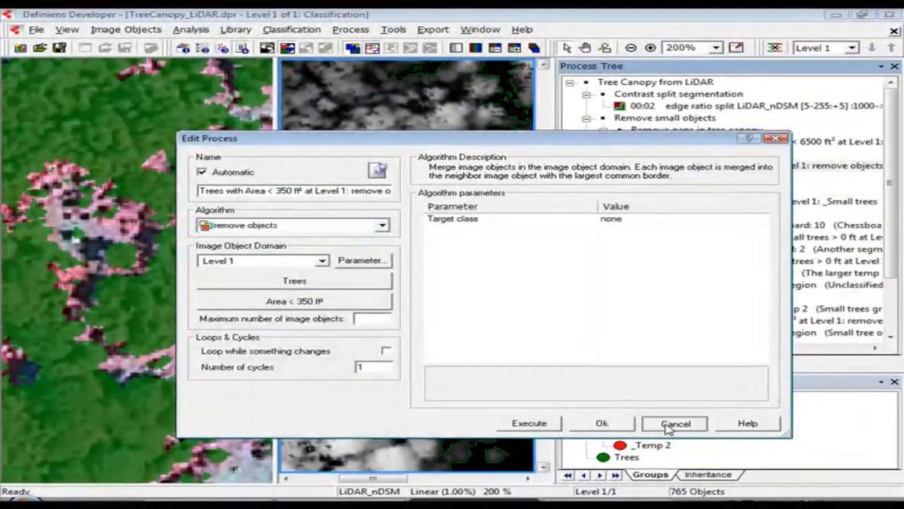
pyautogui.click(690, 430)
pyautogui.click(449, 480)
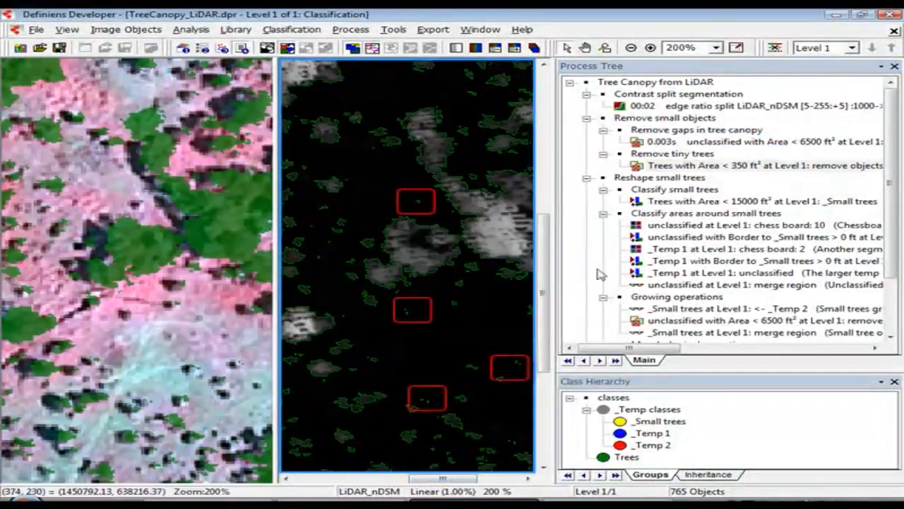
pyautogui.rightClick(663, 168)
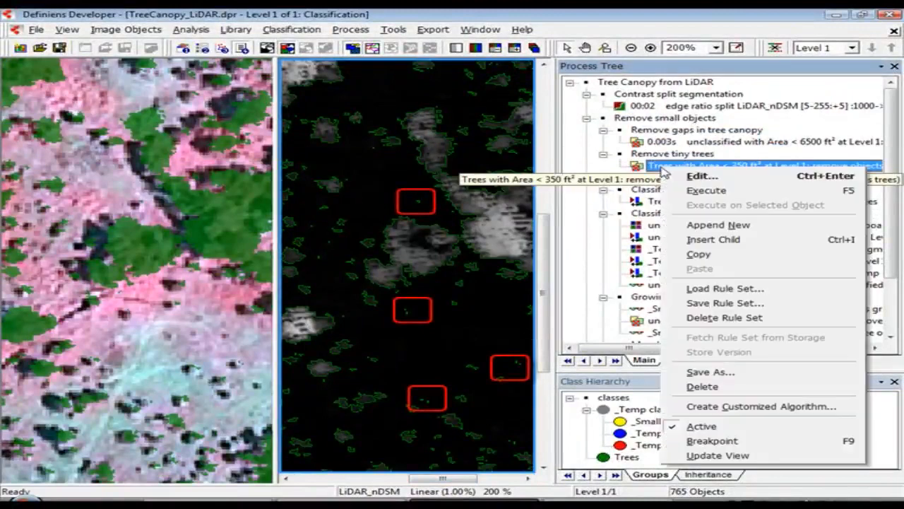
pyautogui.click(706, 189)
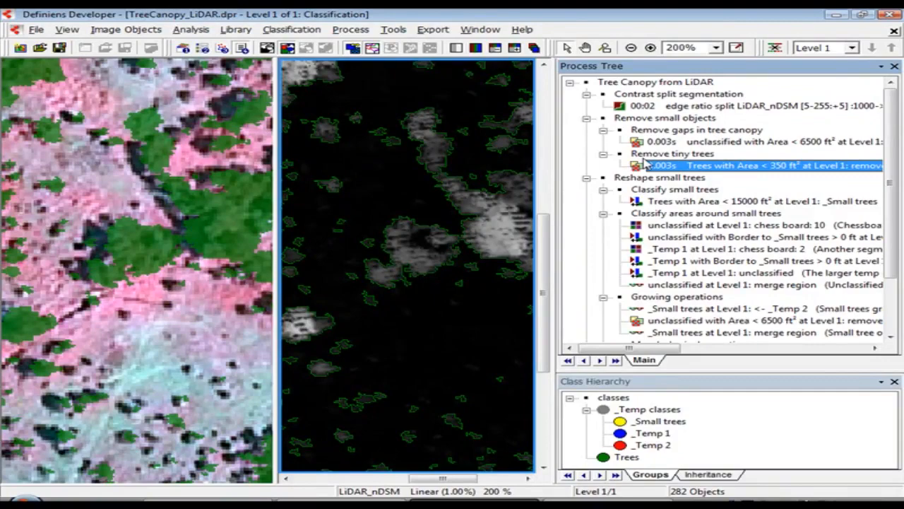
# Execute the assign class process that puts Trees objects under 15000 ft² into the _Small trees class.
pyautogui.doubleClick(673, 201)
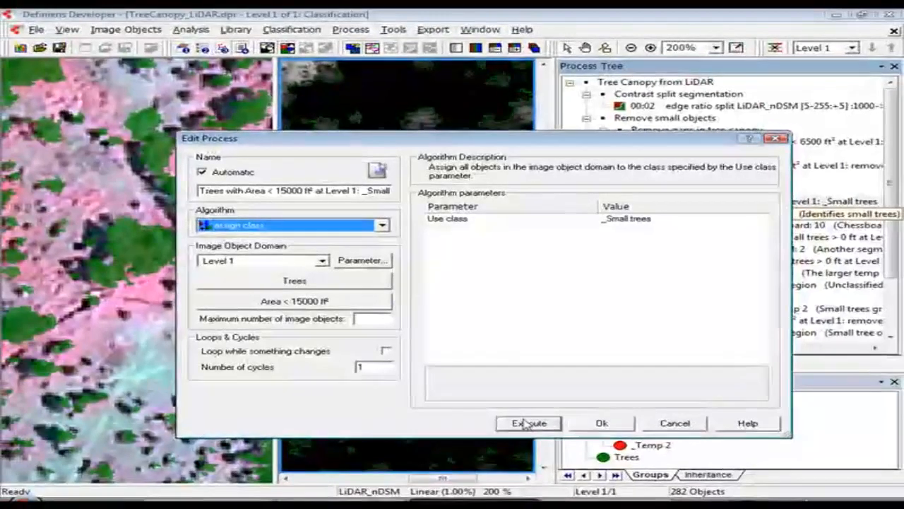
pyautogui.click(529, 424)
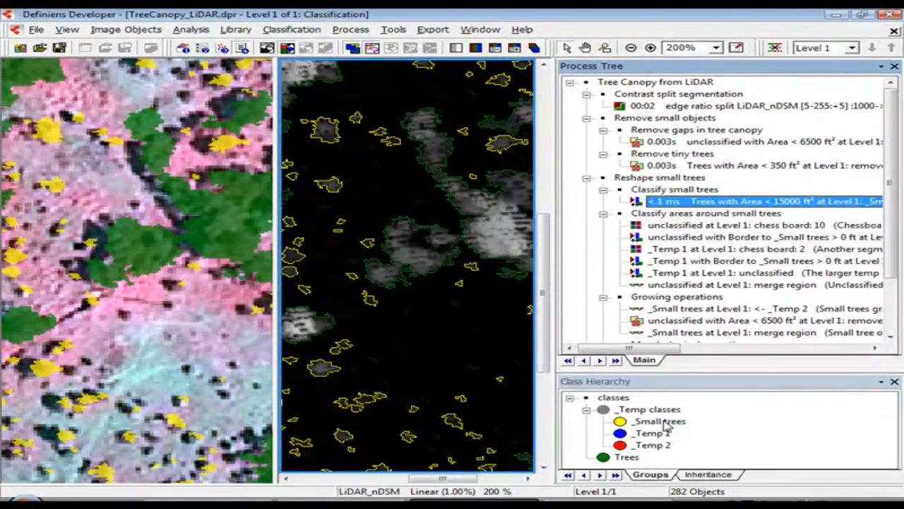
# Execute the chessboard segmentation with object size 10 on unclassified objects and briefly show the object outlines to inspect the grid.
pyautogui.doubleClick(709, 224)
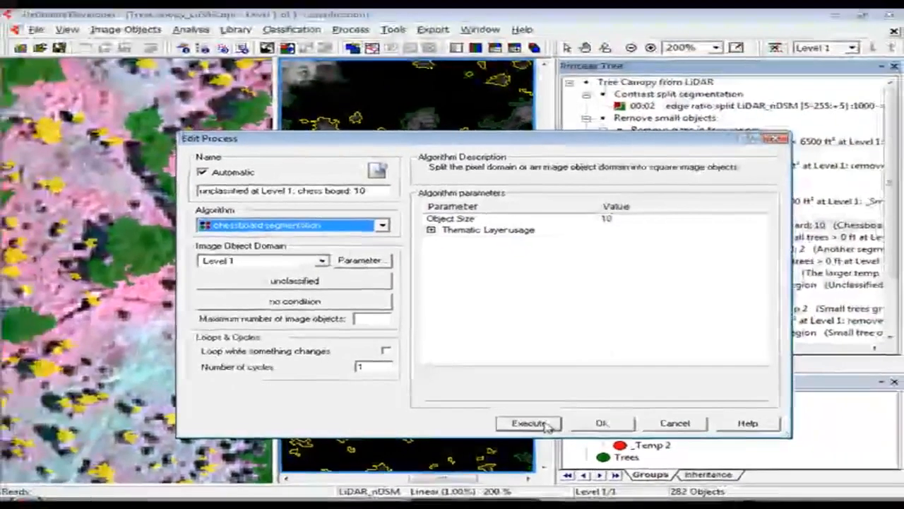
pyautogui.click(530, 423)
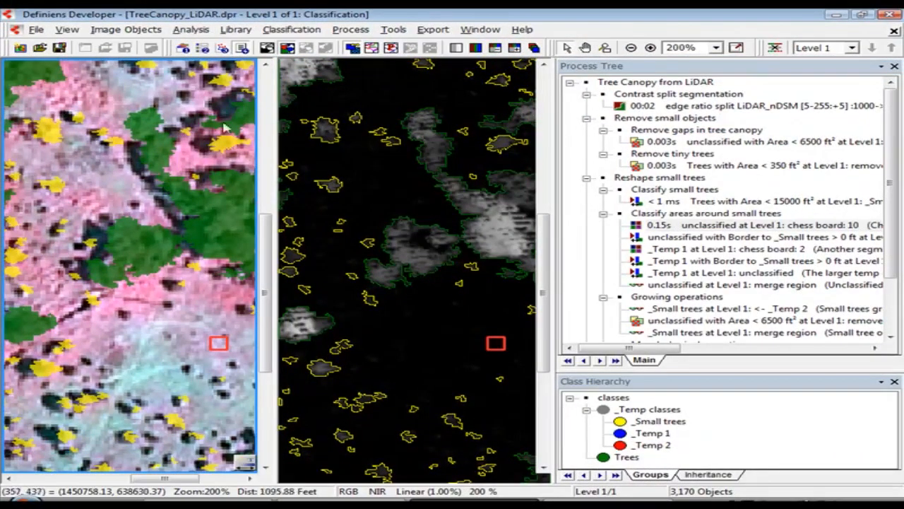
pyautogui.click(375, 49)
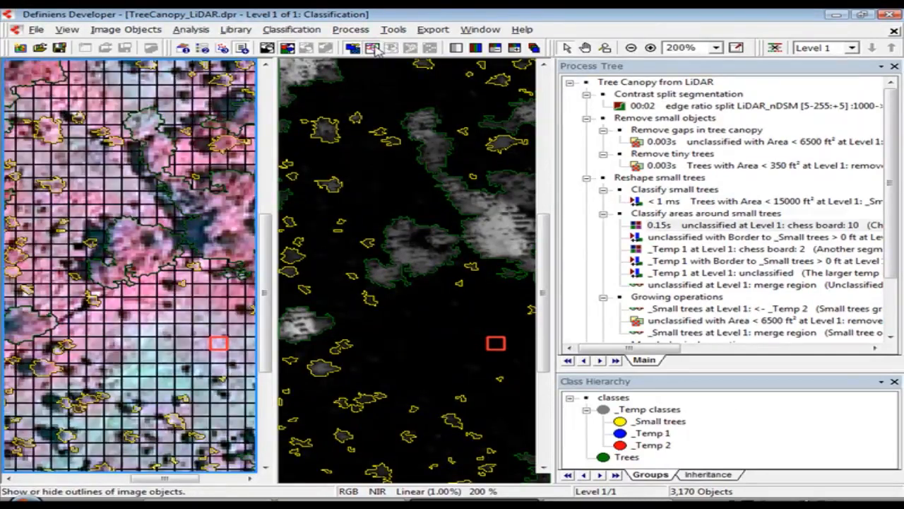
pyautogui.click(373, 49)
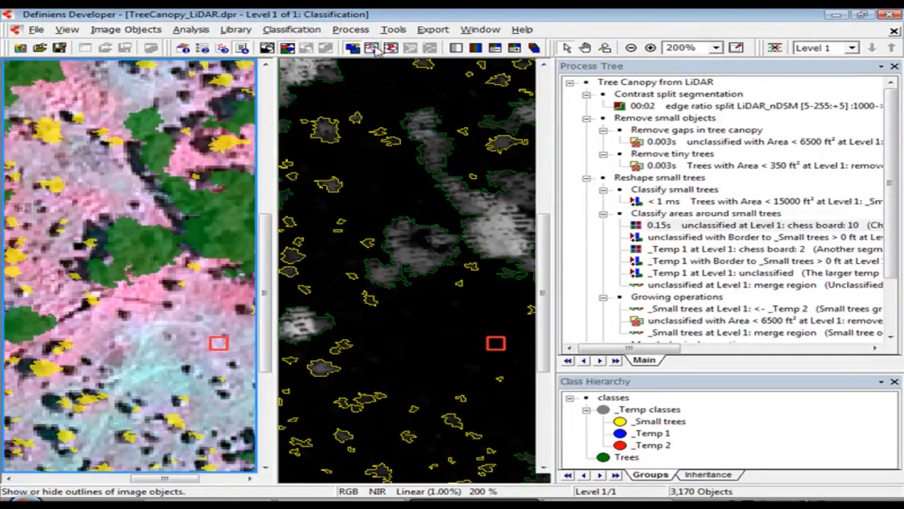
# Execute the assign class process that puts unclassified chessboard objects bordering _Small trees into the _Temp 1 class.
pyautogui.click(493, 342)
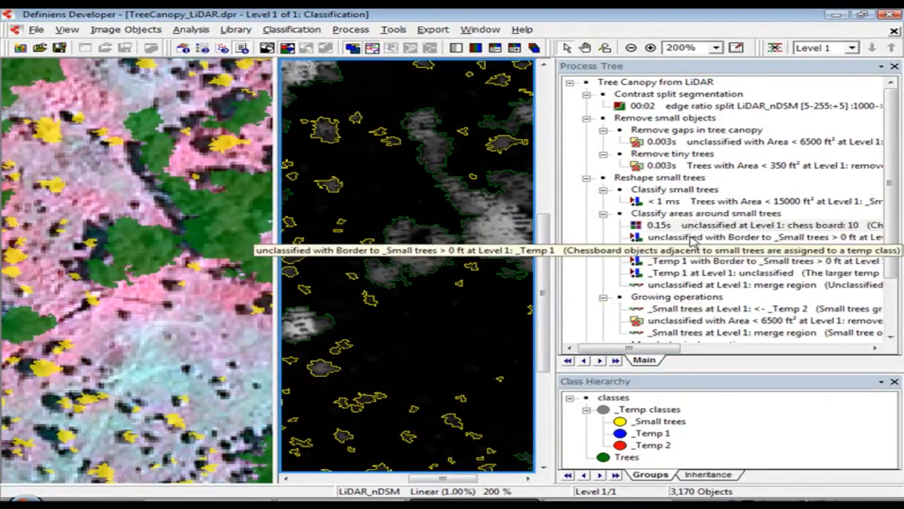
pyautogui.doubleClick(693, 238)
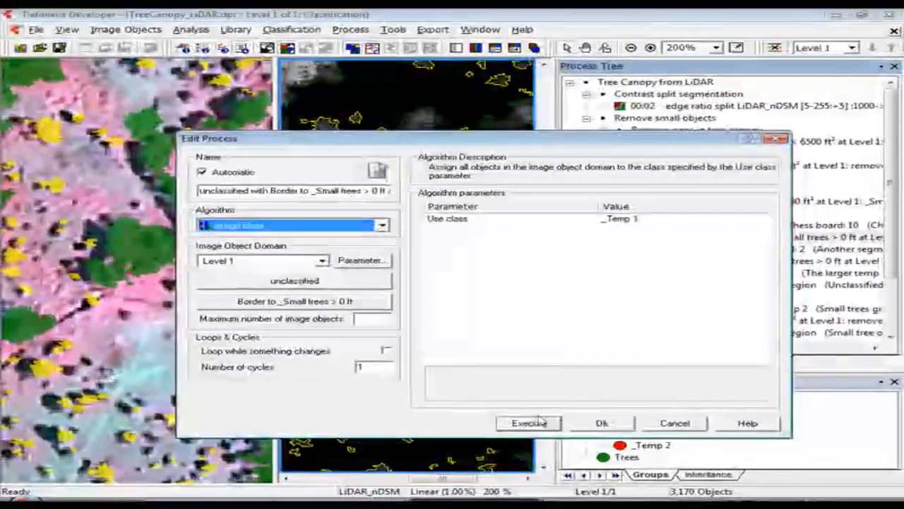
pyautogui.click(537, 422)
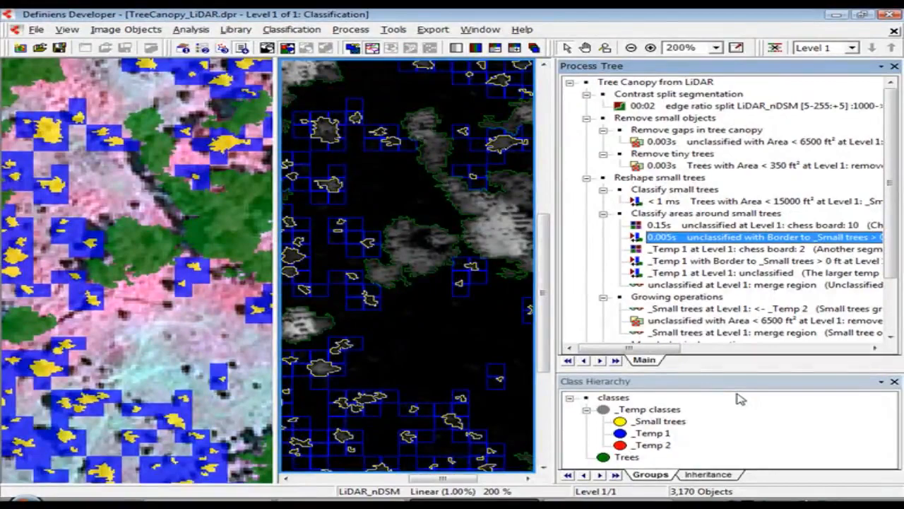
# Execute the chessboard segmentation with object size 2 on _Temp 1, and assign the _Temp 1 objects bordering _Small trees to _Temp 2.
pyautogui.doubleClick(671, 249)
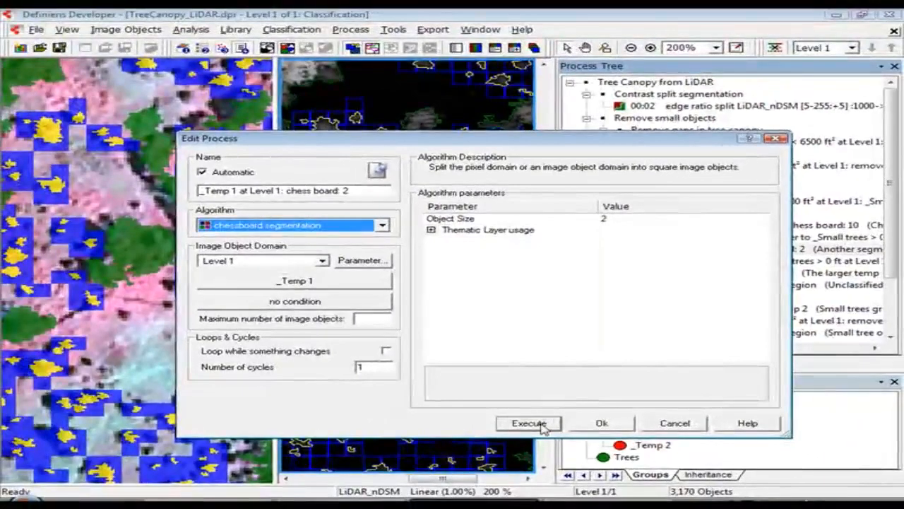
pyautogui.click(540, 424)
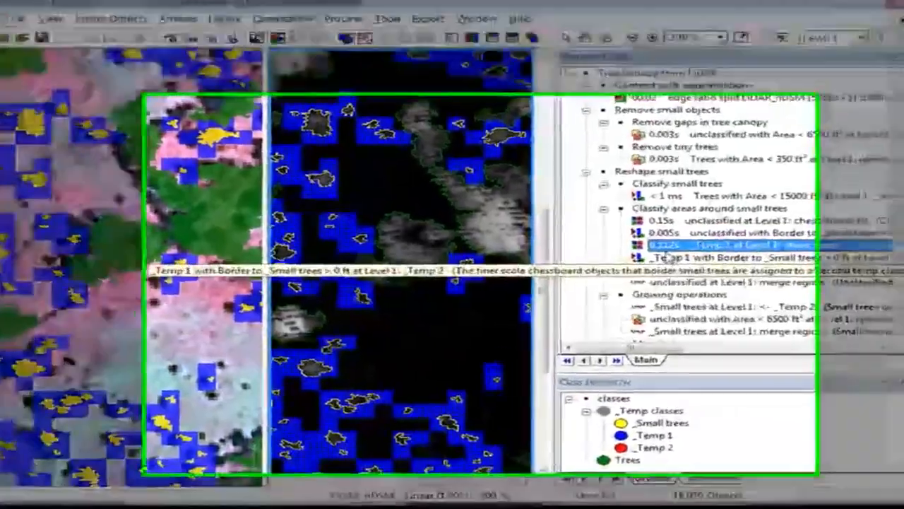
pyautogui.doubleClick(672, 259)
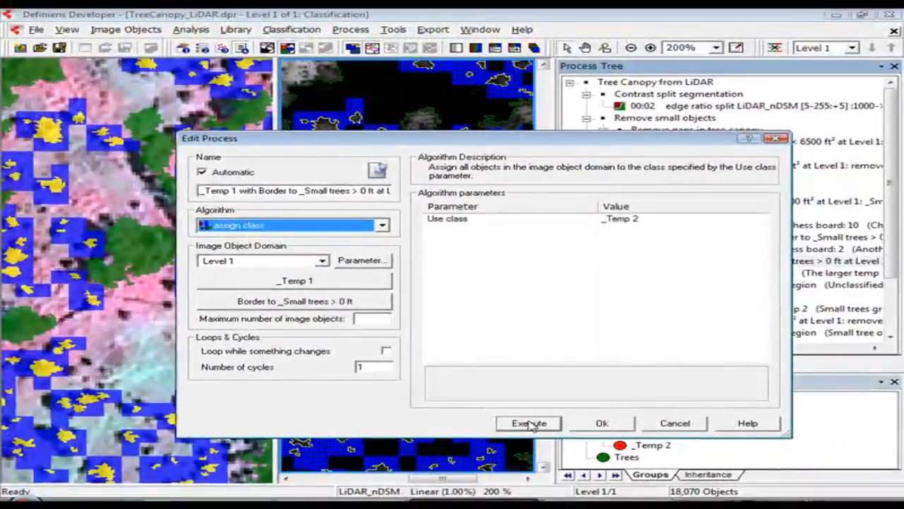
pyautogui.click(529, 423)
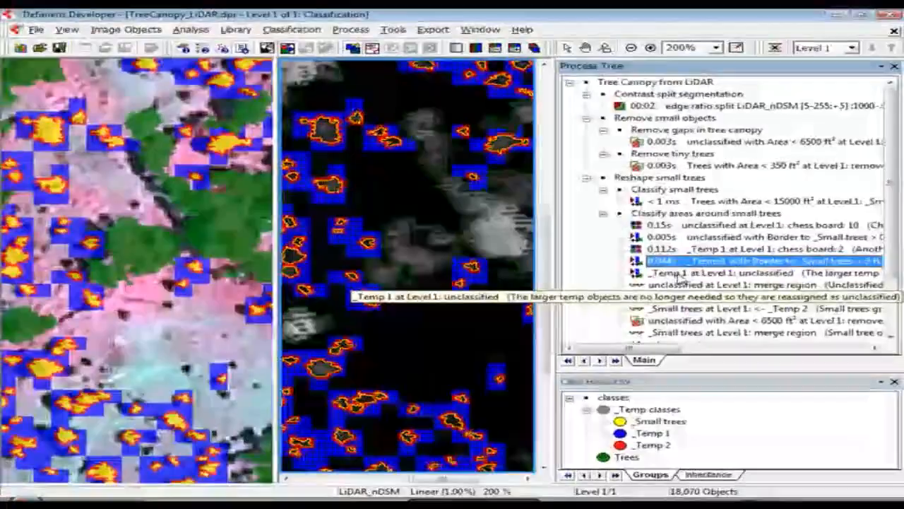
# Execute the processes that reassign the remaining _Temp 1 objects to unclassified and merge all unclassified objects.
pyautogui.doubleClick(680, 278)
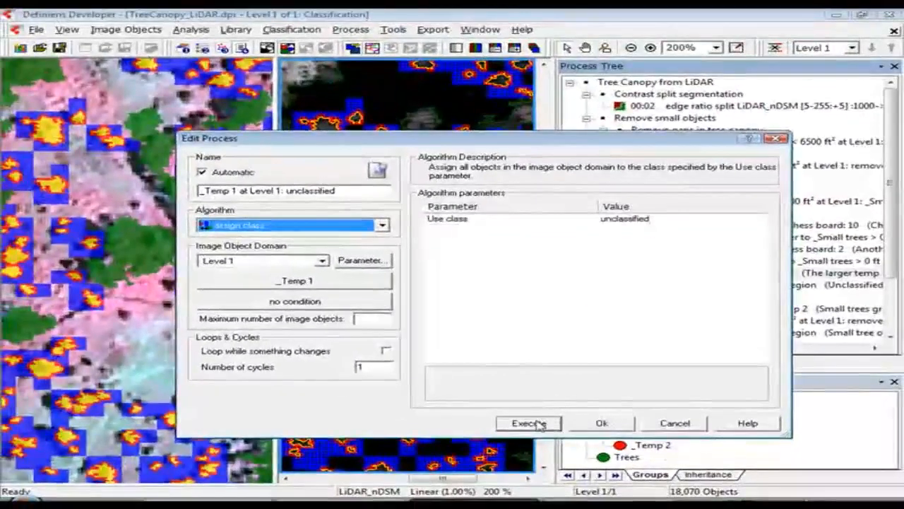
pyautogui.click(534, 421)
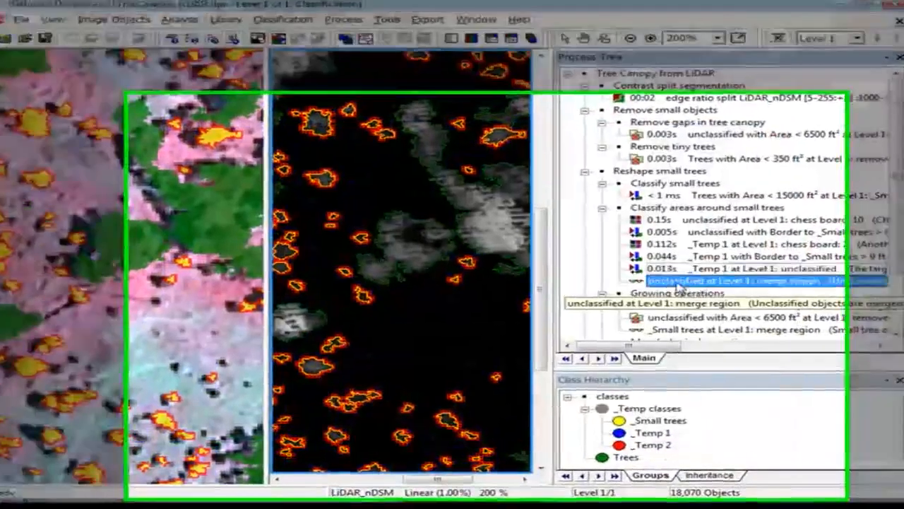
pyautogui.doubleClick(679, 286)
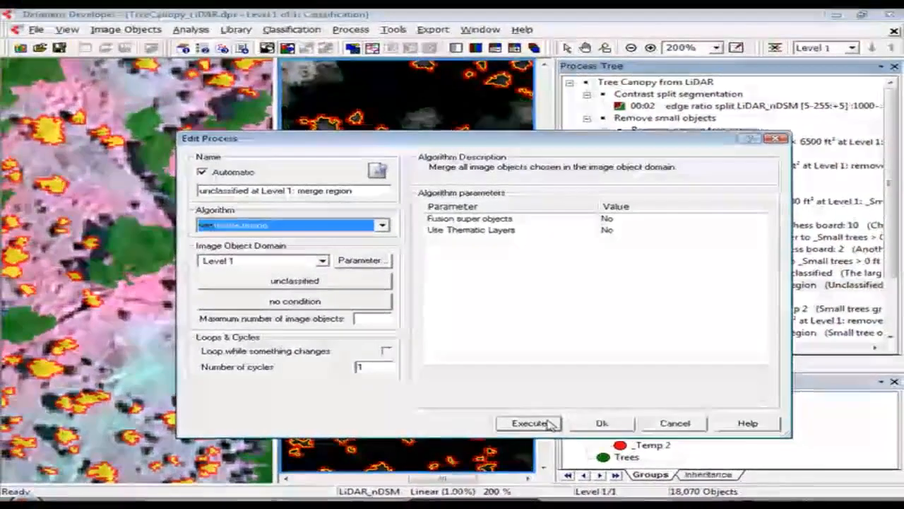
pyautogui.click(548, 423)
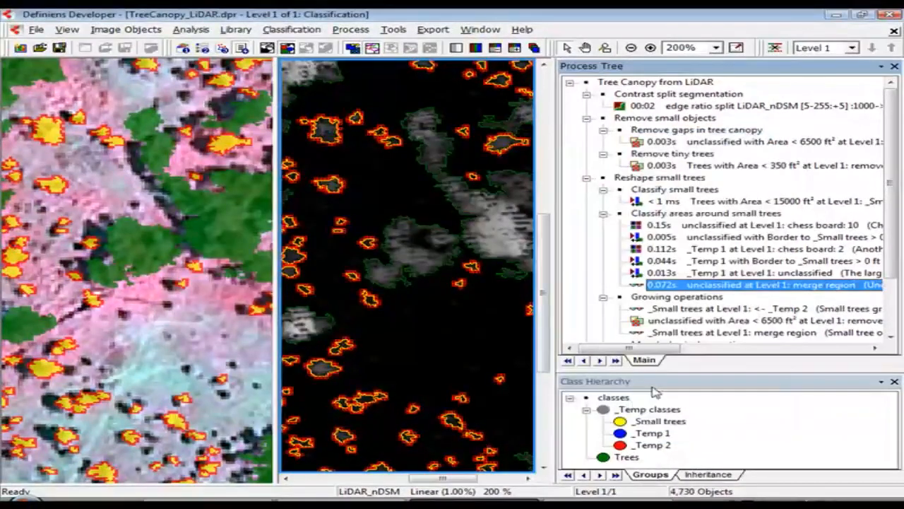
# Execute the grow region process that enlarges the _Small trees objects into the neighboring _Temp 2 objects.
pyautogui.scroll(-2, 894, 276)
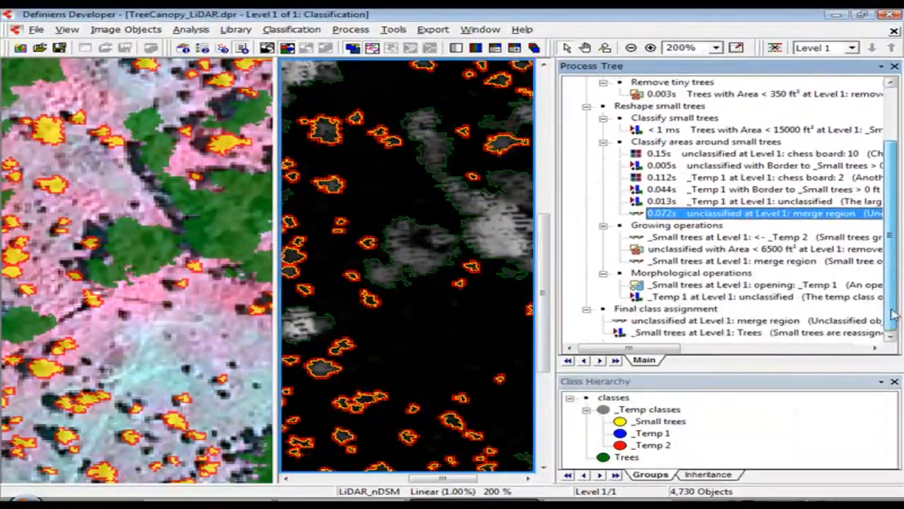
pyautogui.click(701, 239)
pyautogui.doubleClick(701, 239)
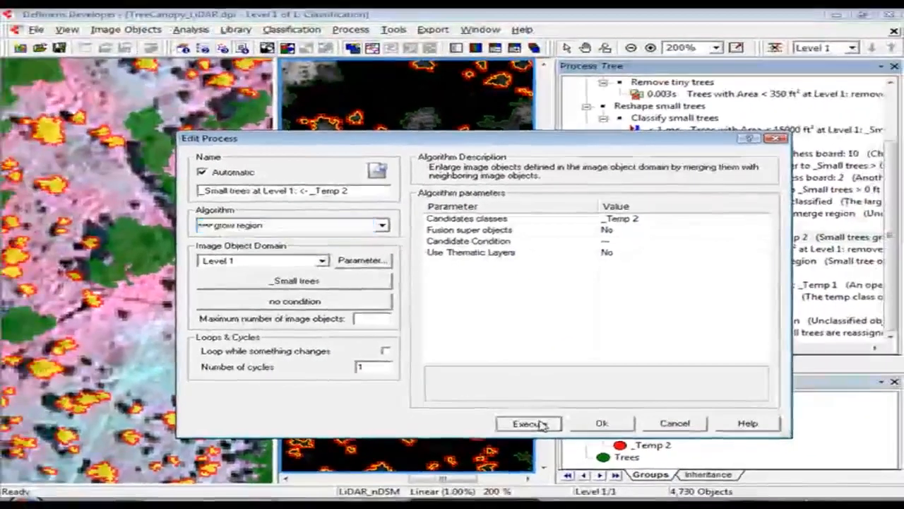
pyautogui.click(508, 442)
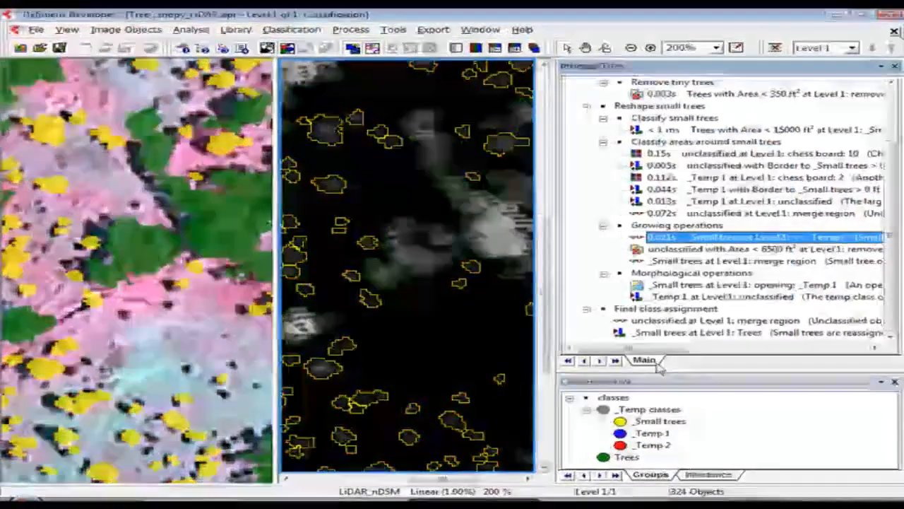
# Execute the growing operations that remove unclassified objects under 6500 ft² into _Small trees and merge the _Small trees objects.
pyautogui.doubleClick(668, 254)
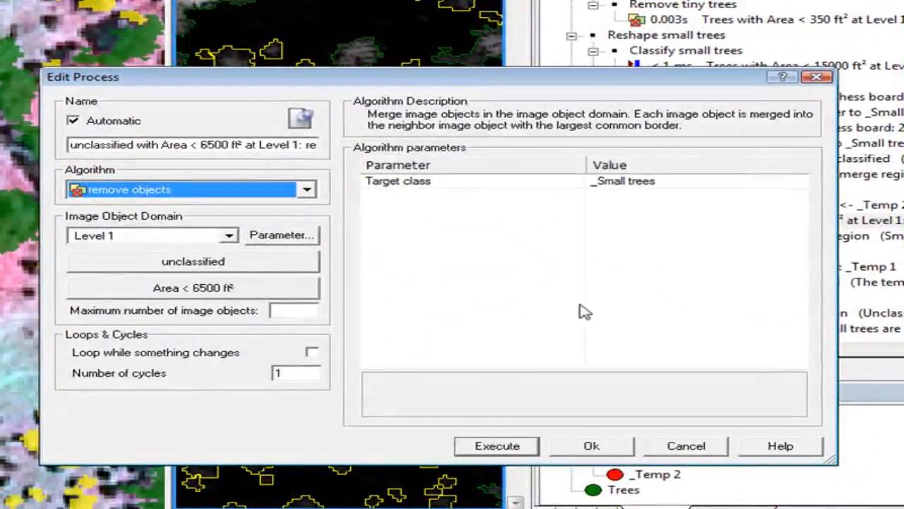
pyautogui.click(498, 447)
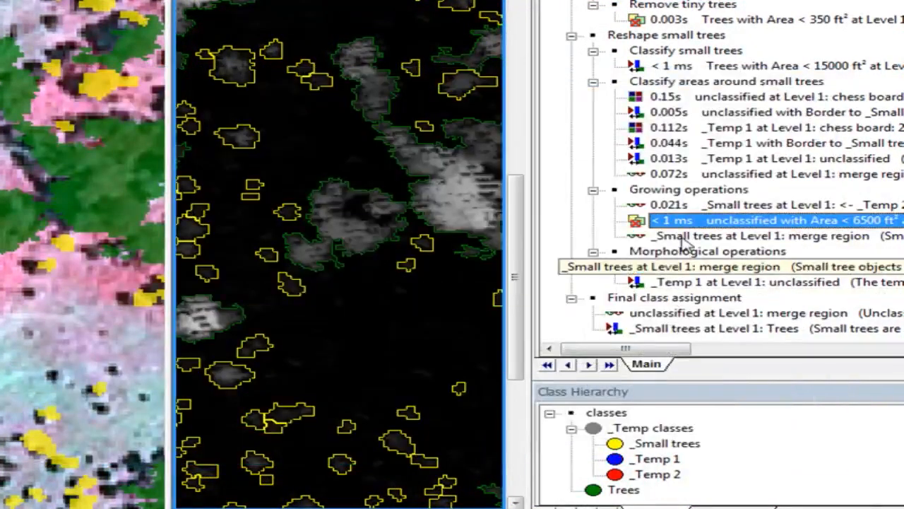
pyautogui.doubleClick(683, 239)
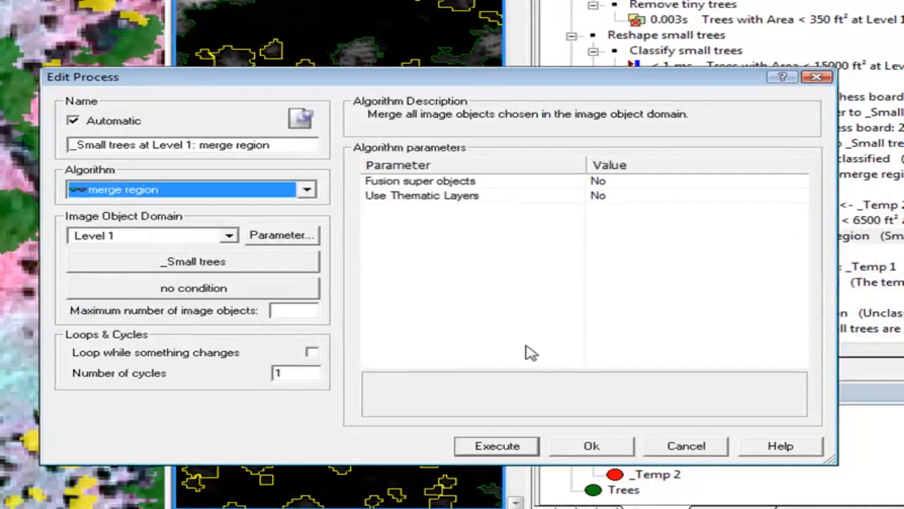
pyautogui.click(518, 447)
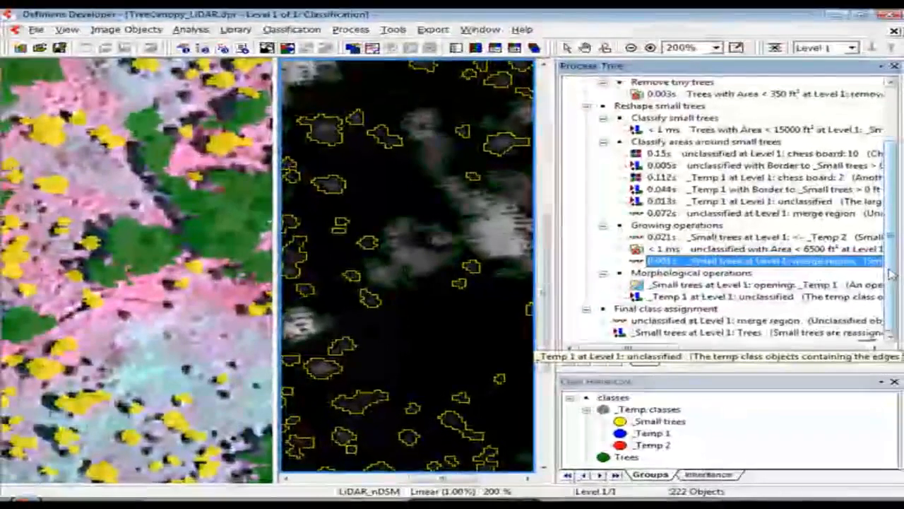
# Inspect the 5-pixel-wide circular mask of the morphology process, and execute its opening on _Small trees with _Temp 1 as active class.
pyautogui.doubleClick(749, 284)
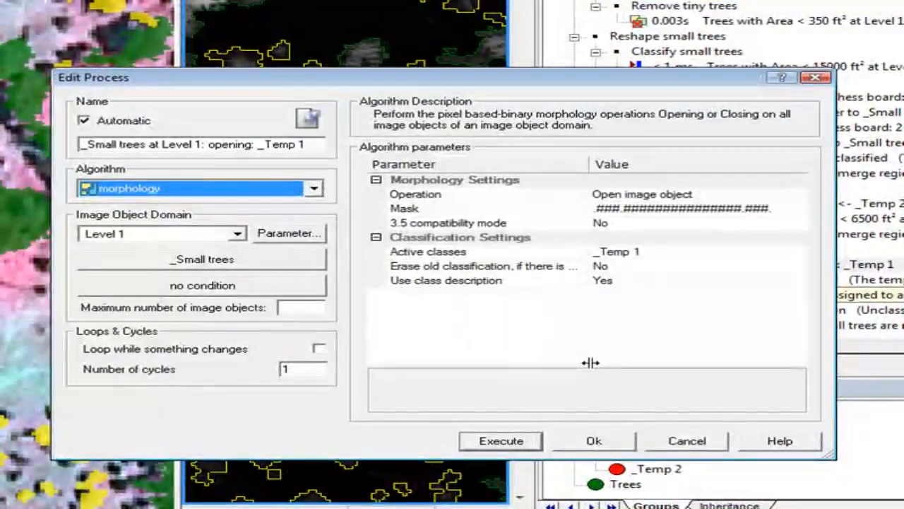
pyautogui.click(741, 209)
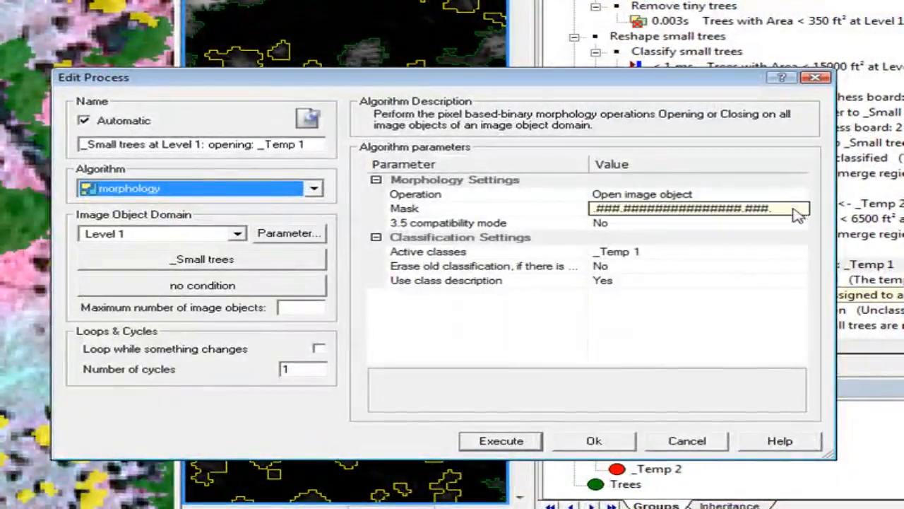
pyautogui.click(799, 207)
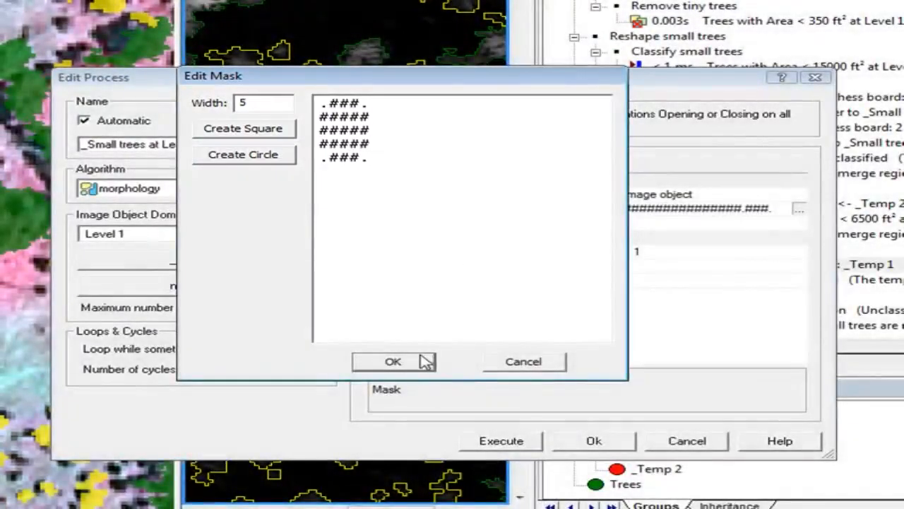
pyautogui.click(424, 361)
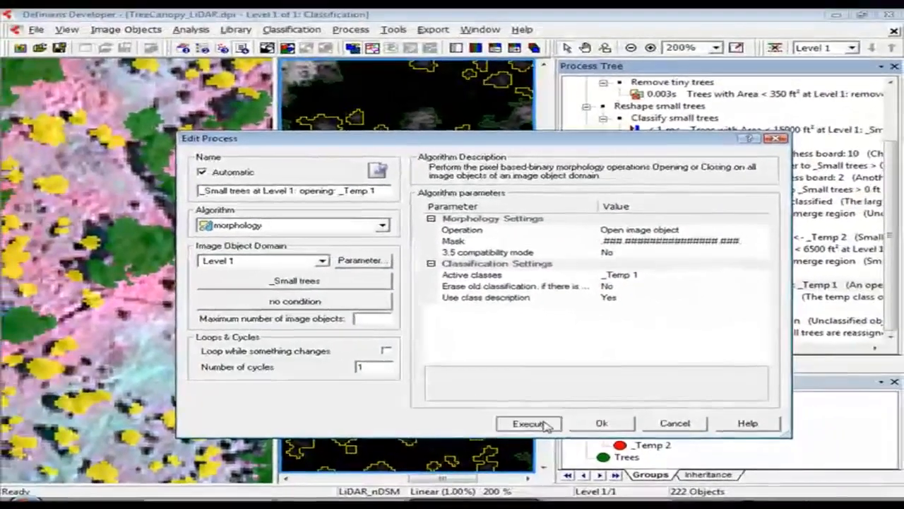
pyautogui.click(545, 424)
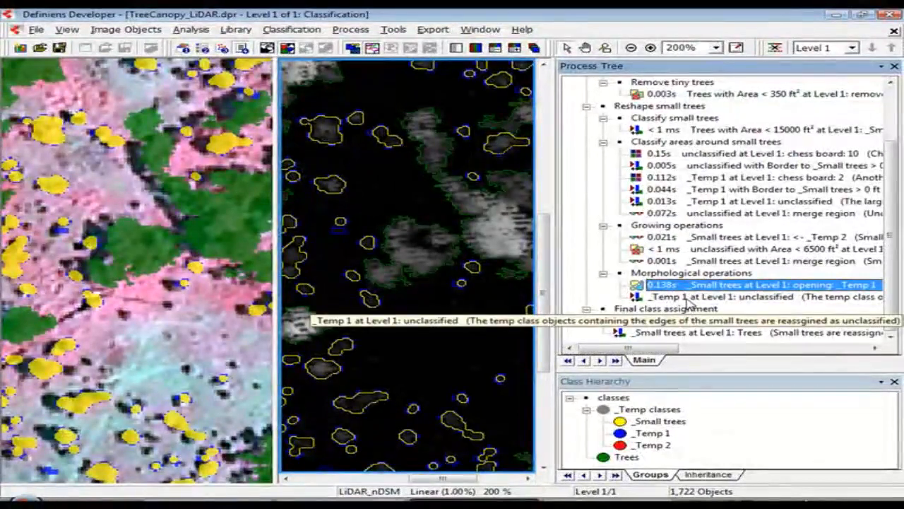
# Execute the processes that reassign the _Temp 1 edge objects from the opening to unclassified and merge the unclassified objects.
pyautogui.doubleClick(689, 298)
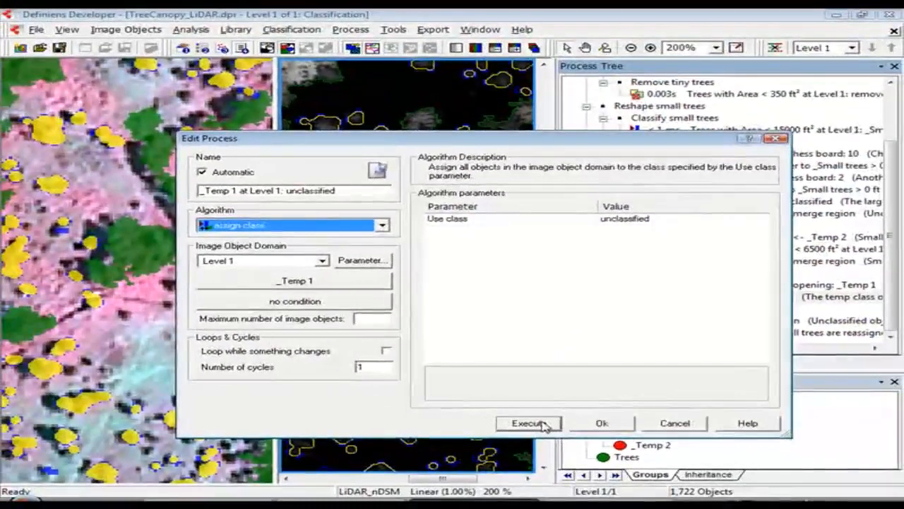
pyautogui.click(541, 423)
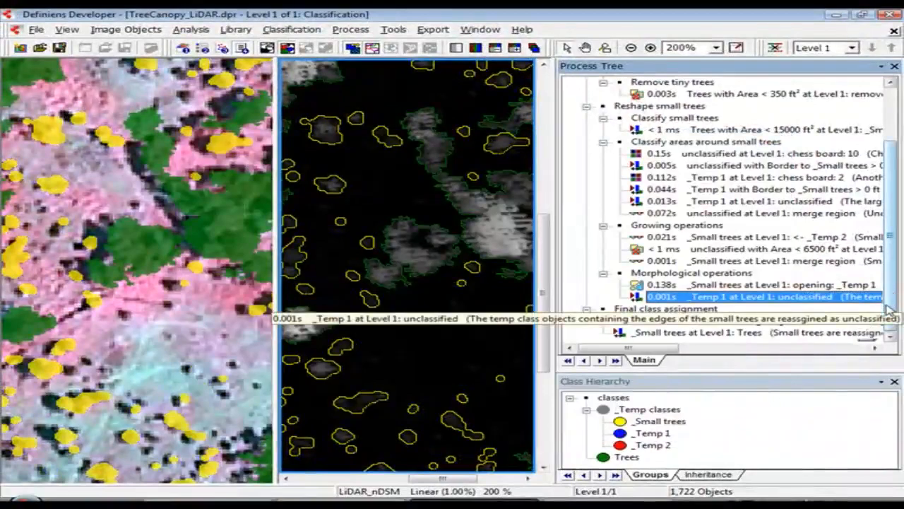
pyautogui.doubleClick(704, 322)
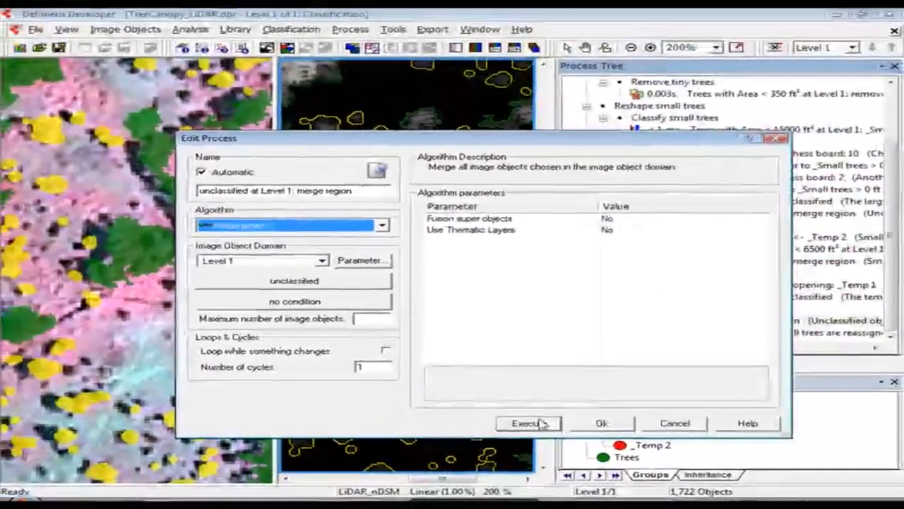
pyautogui.click(542, 422)
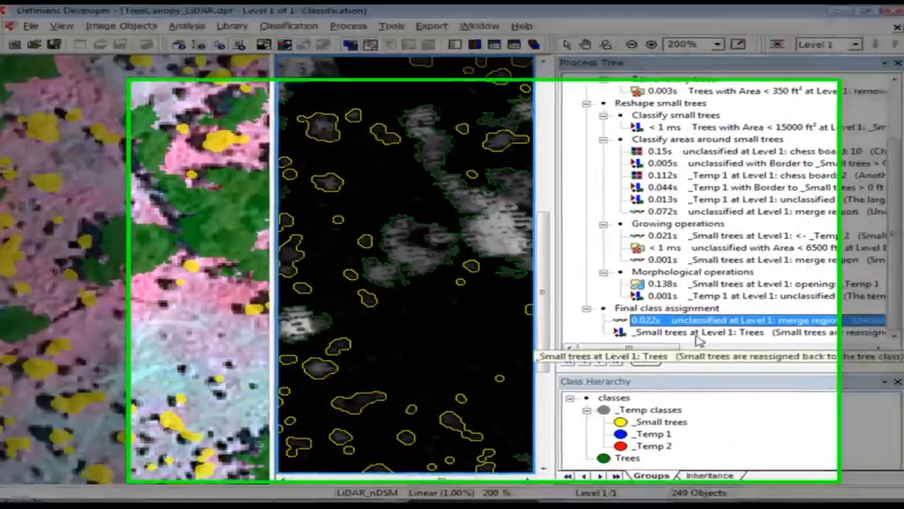
# Execute the assign class process that returns _Small trees objects to the Trees class and review the full canopy result.
pyautogui.doubleClick(693, 332)
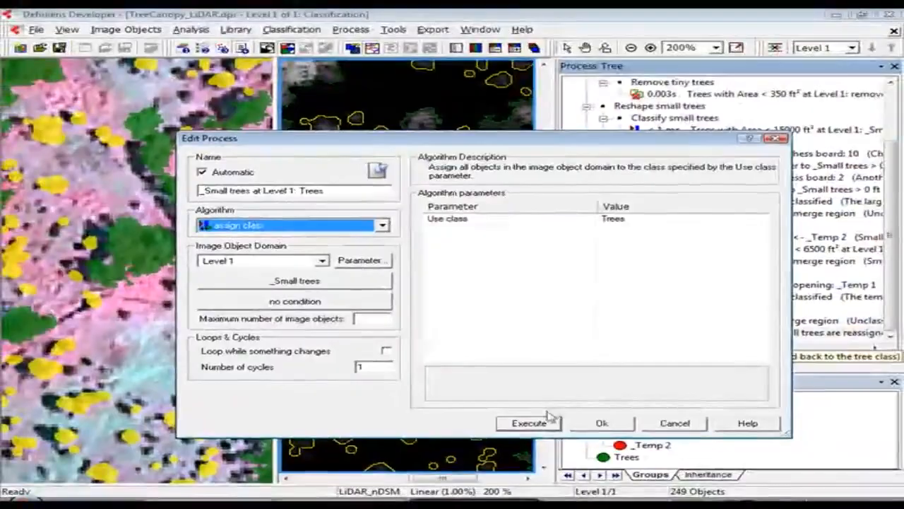
pyautogui.click(527, 440)
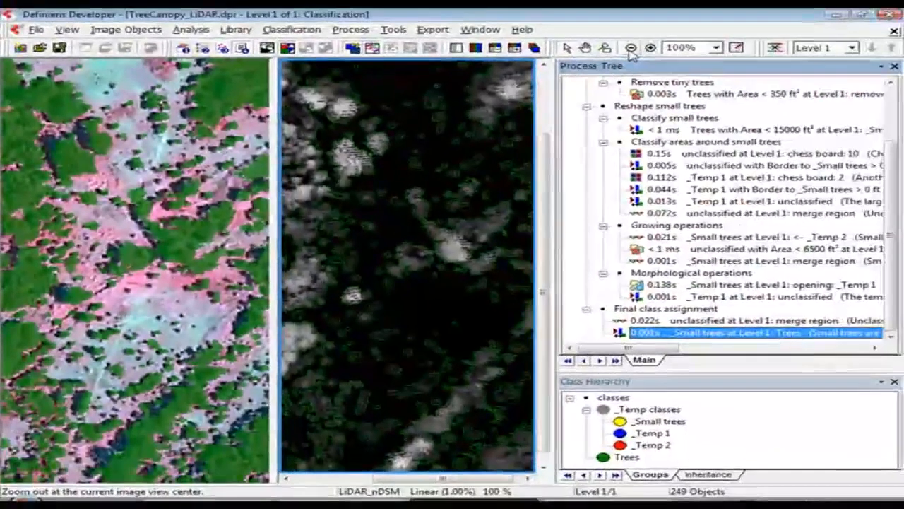
pyautogui.click(630, 48)
pyautogui.click(630, 48)
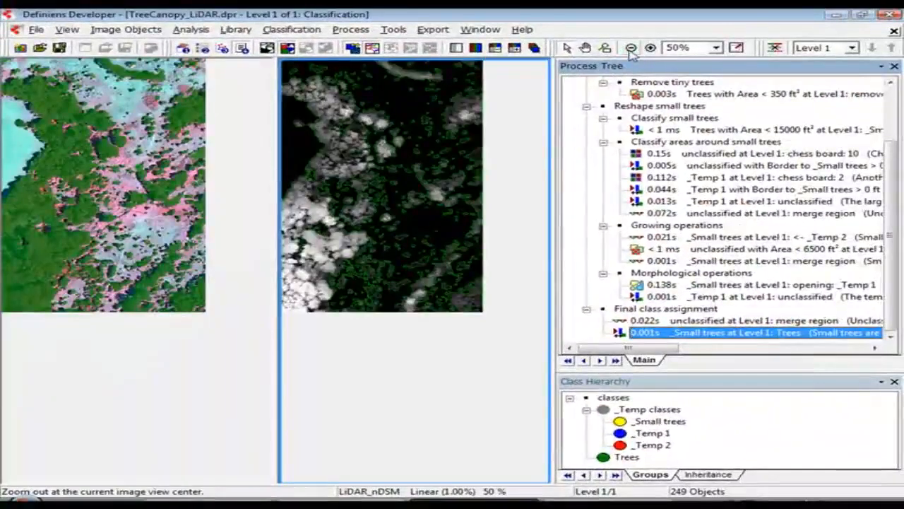